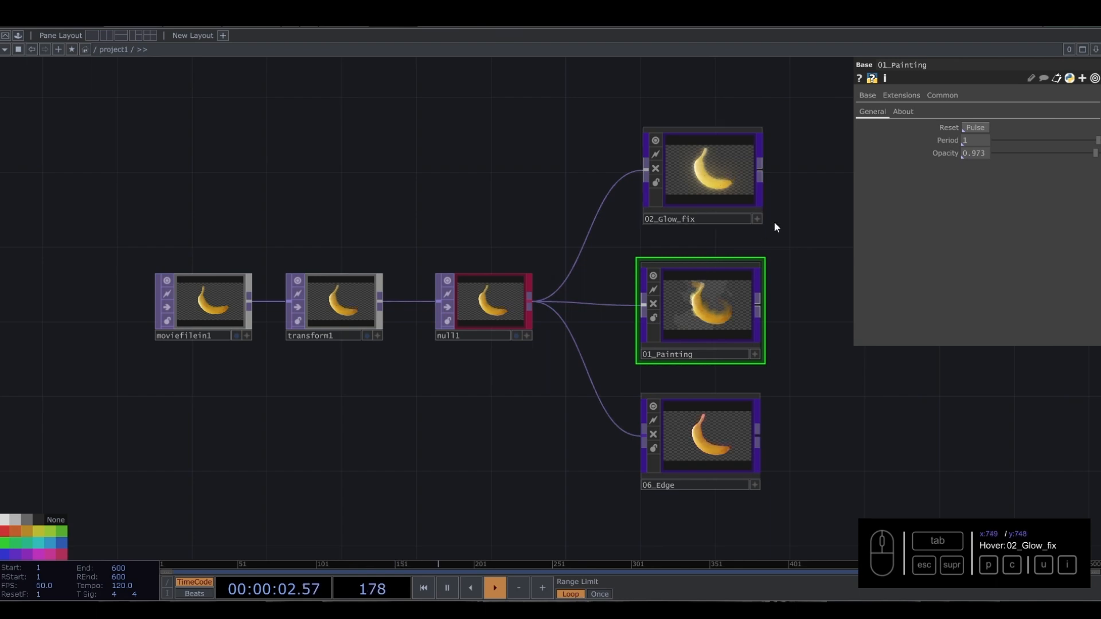
# Step: Look over the three example effect components and examine the feedback network inside 01_Painting
pyautogui.scroll(10, 741, 297)
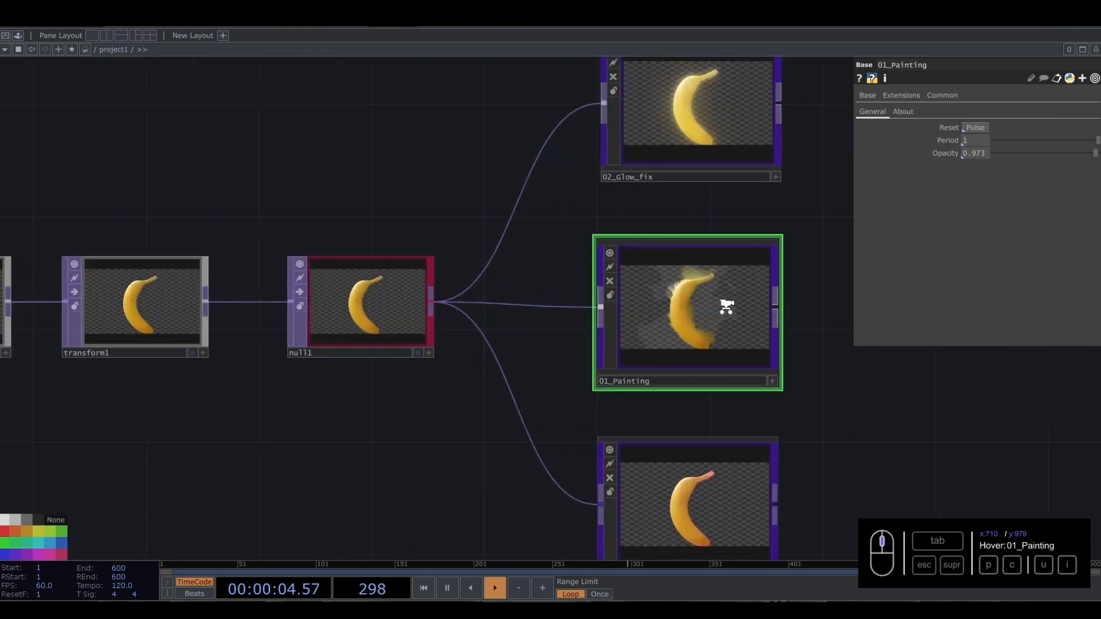
pyautogui.scroll(-5, 478, 381)
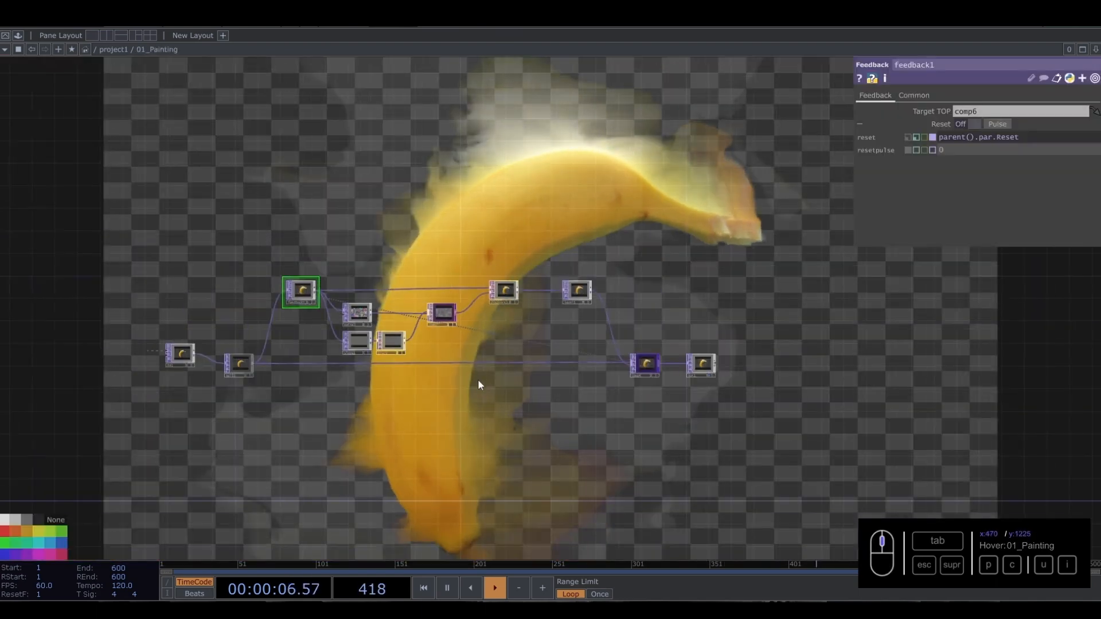
pyautogui.scroll(-8, 481, 385)
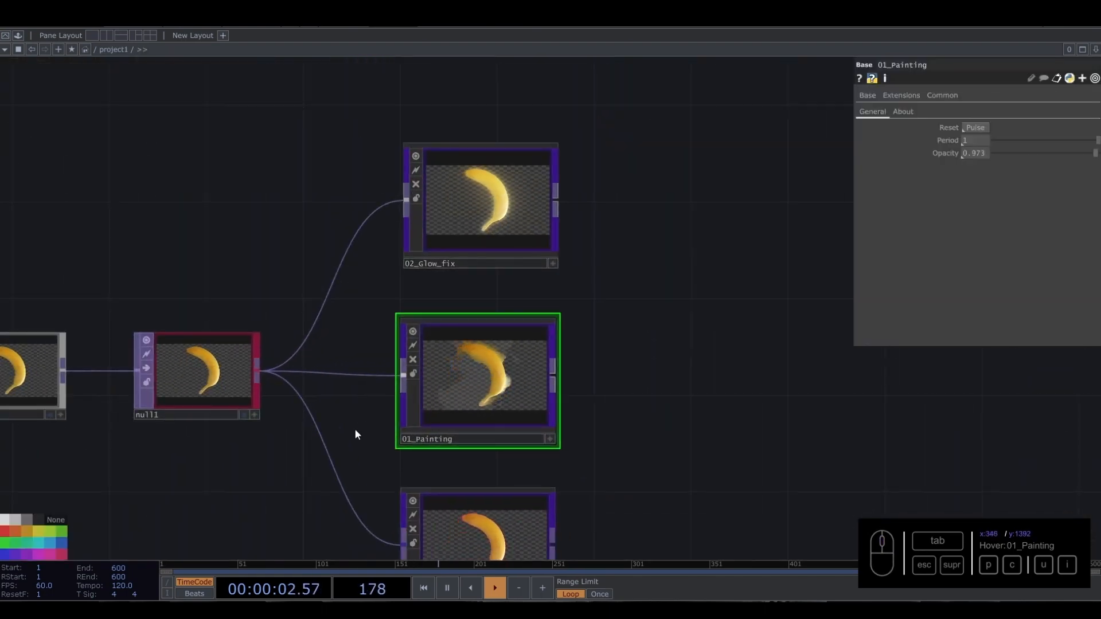
# Step: Delete the 02_Glow_fix, 01_Painting and 06_Edge components, keeping only the movie, transform and null chain
pyautogui.scroll(-5, 550, 352)
pyautogui.moveTo(457, 388); pyautogui.dragTo(423, 388)
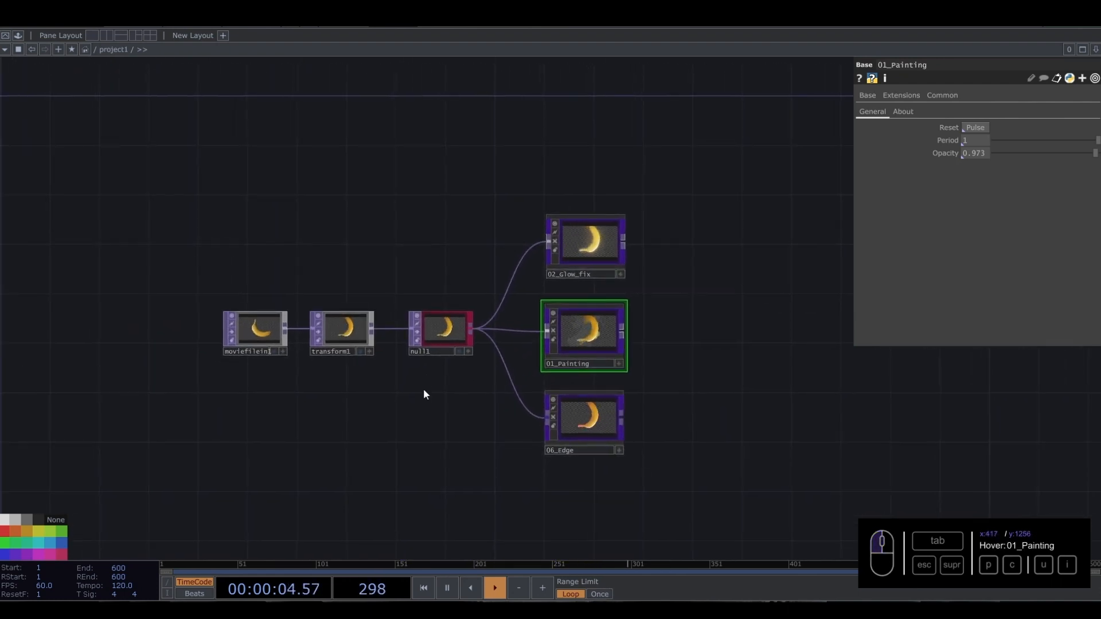
pyautogui.scroll(-3, 423, 389)
pyautogui.scroll(3, 423, 386)
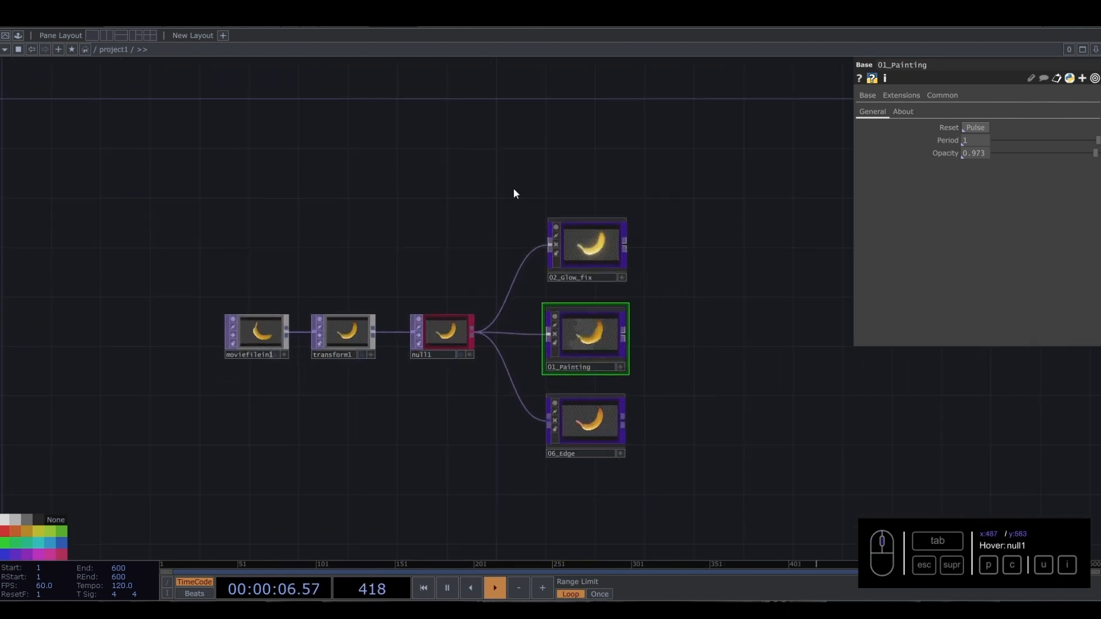
pyautogui.moveTo(519, 178); pyautogui.dragTo(640, 467)
pyautogui.press('Delete')
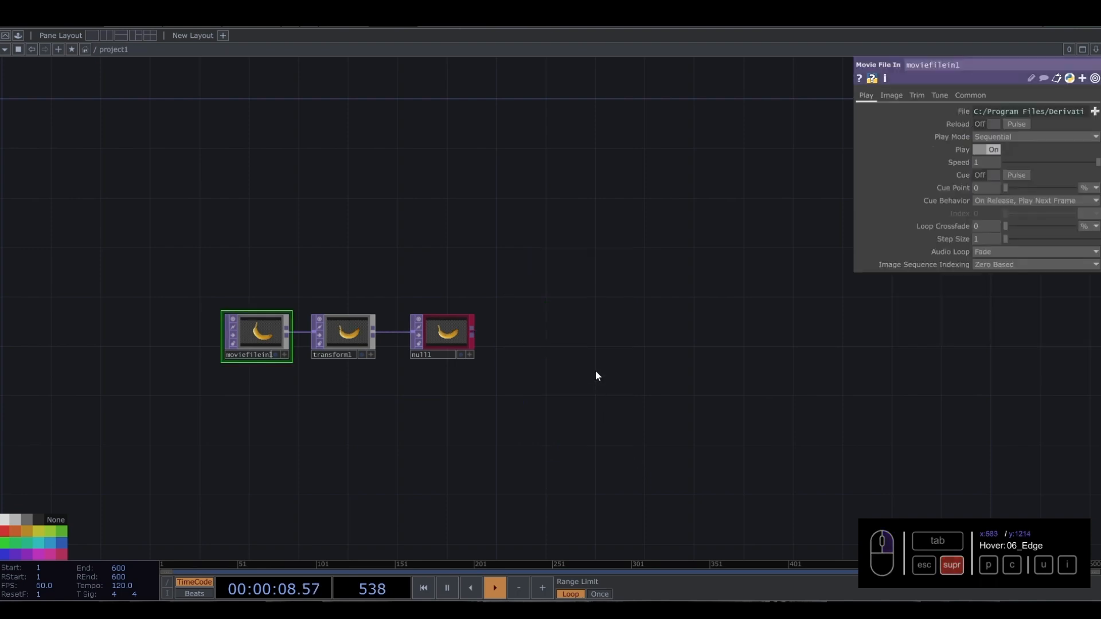
# Step: Add a Feedback TOP fed by the output of null1, placed above and beyond it
pyautogui.scroll(3, 568, 327)
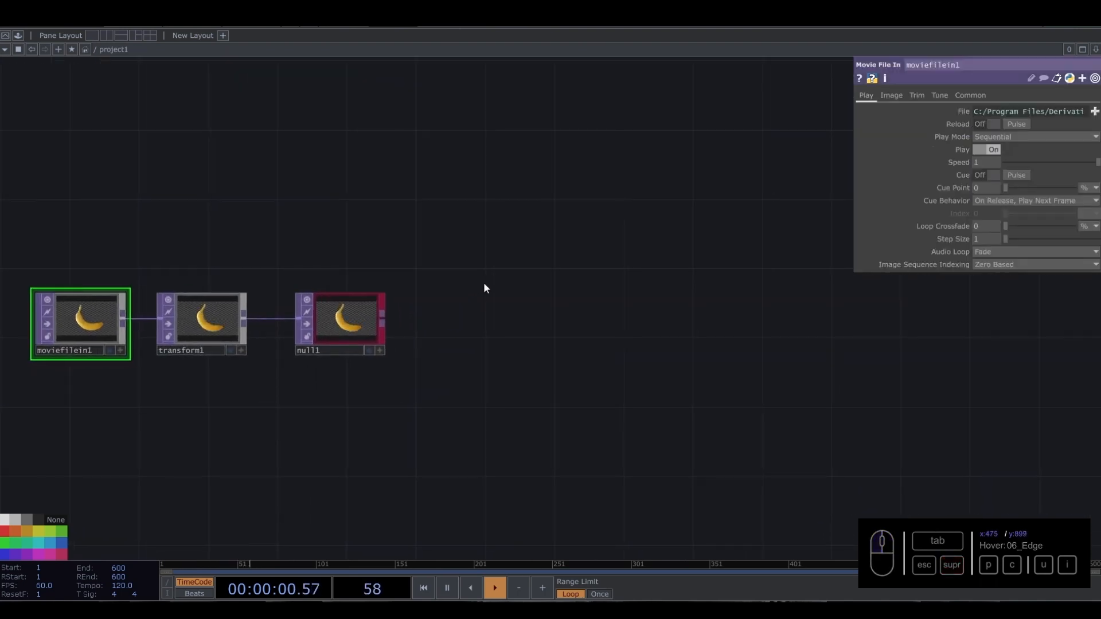
pyautogui.moveTo(484, 287); pyautogui.dragTo(273, 408)
pyautogui.click(262, 407)
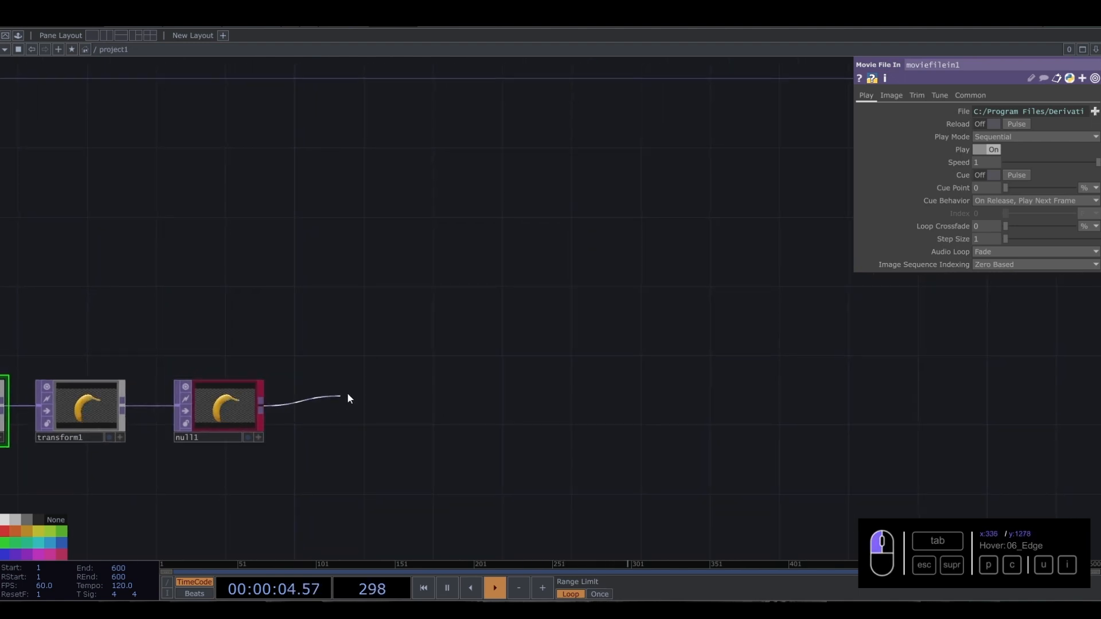
pyautogui.press('Tab')
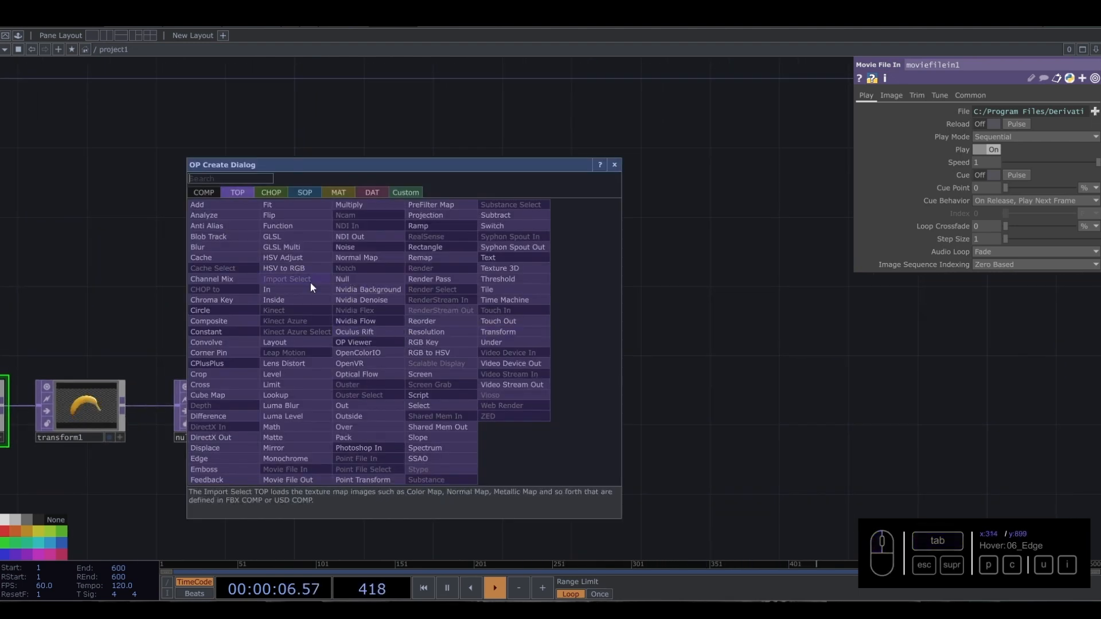
pyautogui.write('fe')
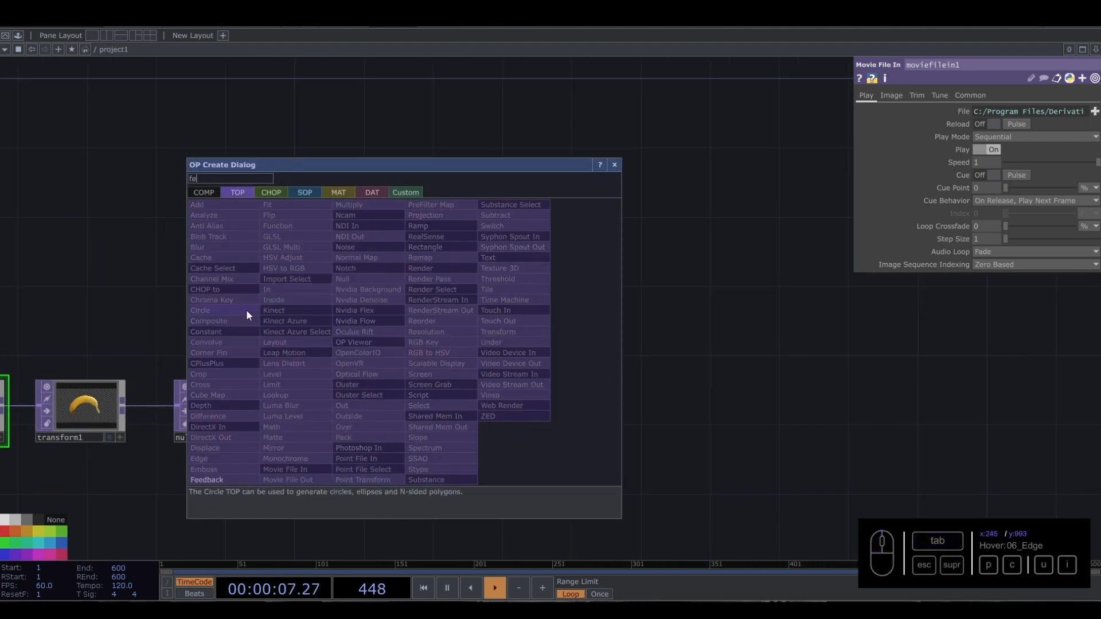
pyautogui.click(228, 482)
pyautogui.click(392, 307)
# Step: Add a Keyboard In CHOP directly above feedback1
pyautogui.moveTo(383, 209); pyautogui.dragTo(381, 275)
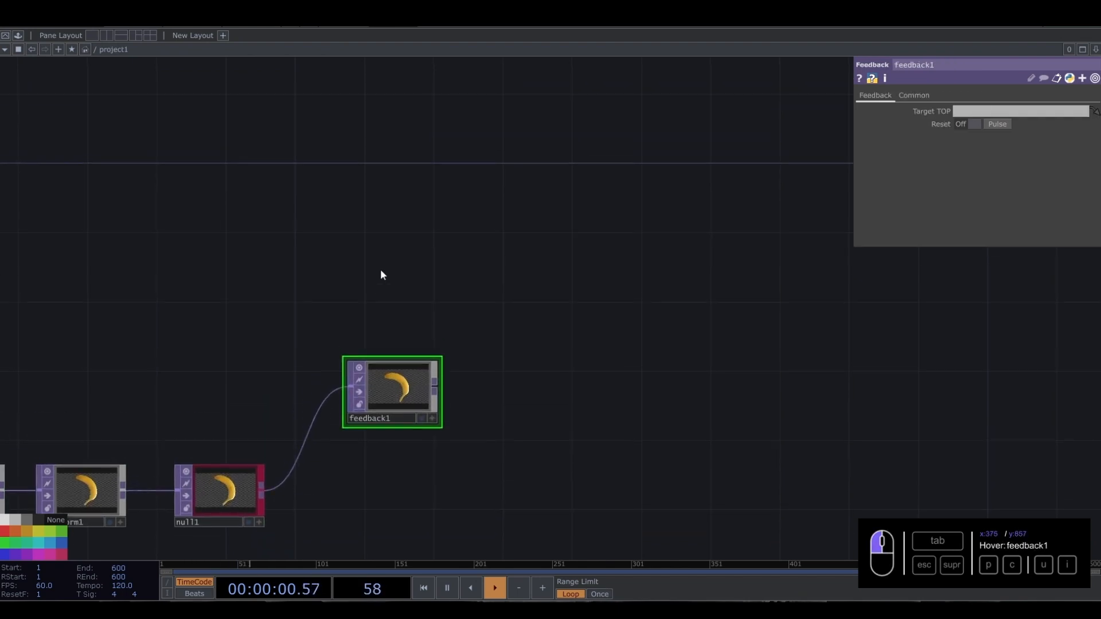
pyautogui.press('Tab')
pyautogui.click(245, 124)
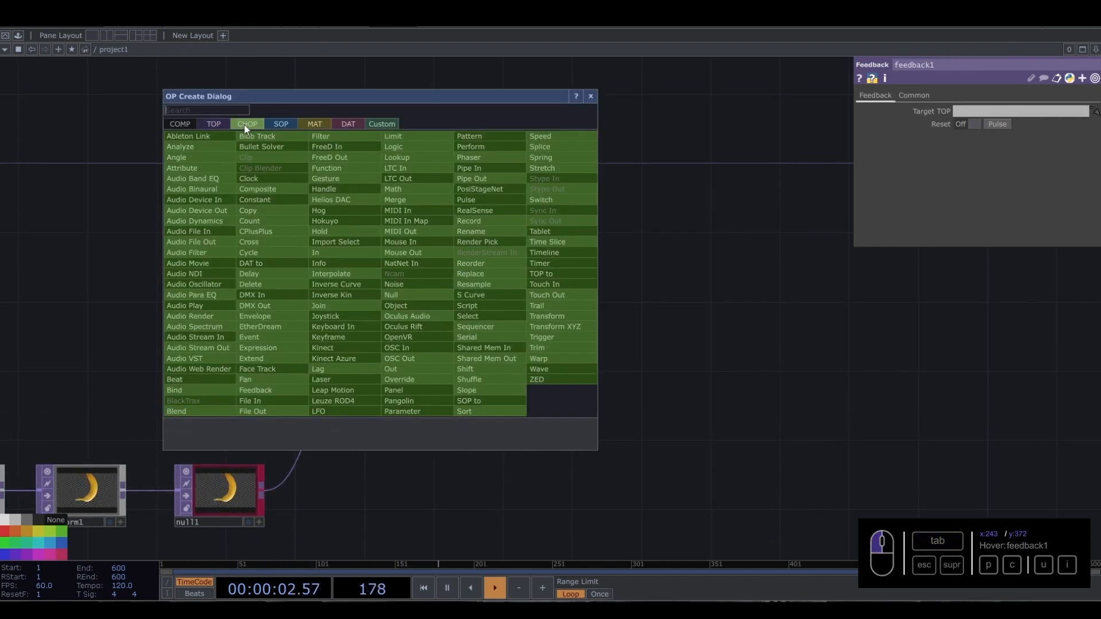
pyautogui.write('k')
pyautogui.click(332, 326)
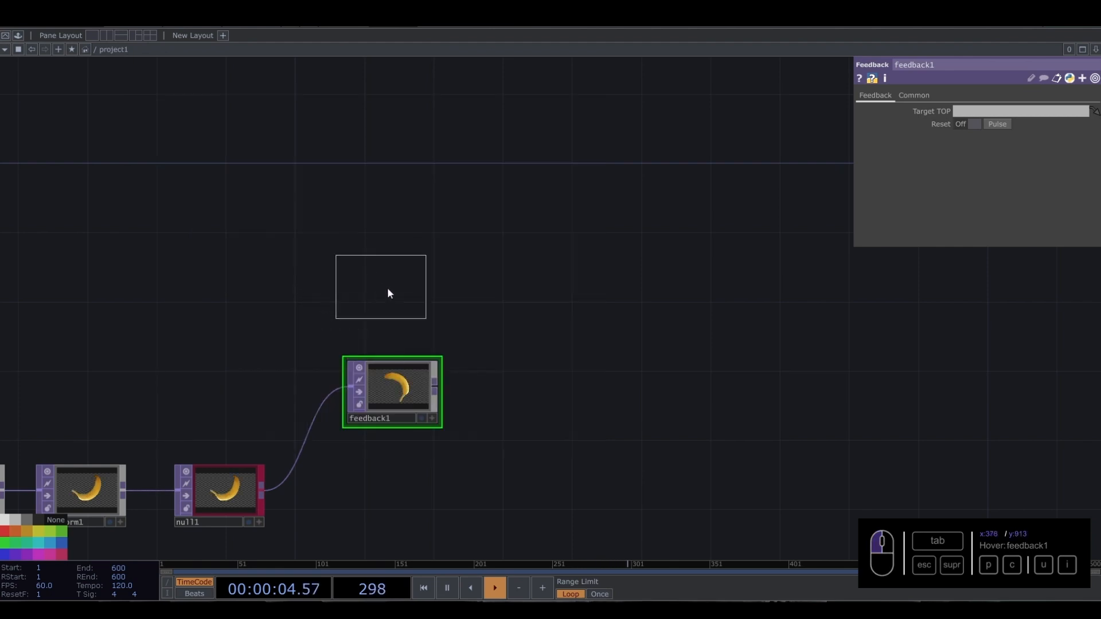
pyautogui.click(395, 296)
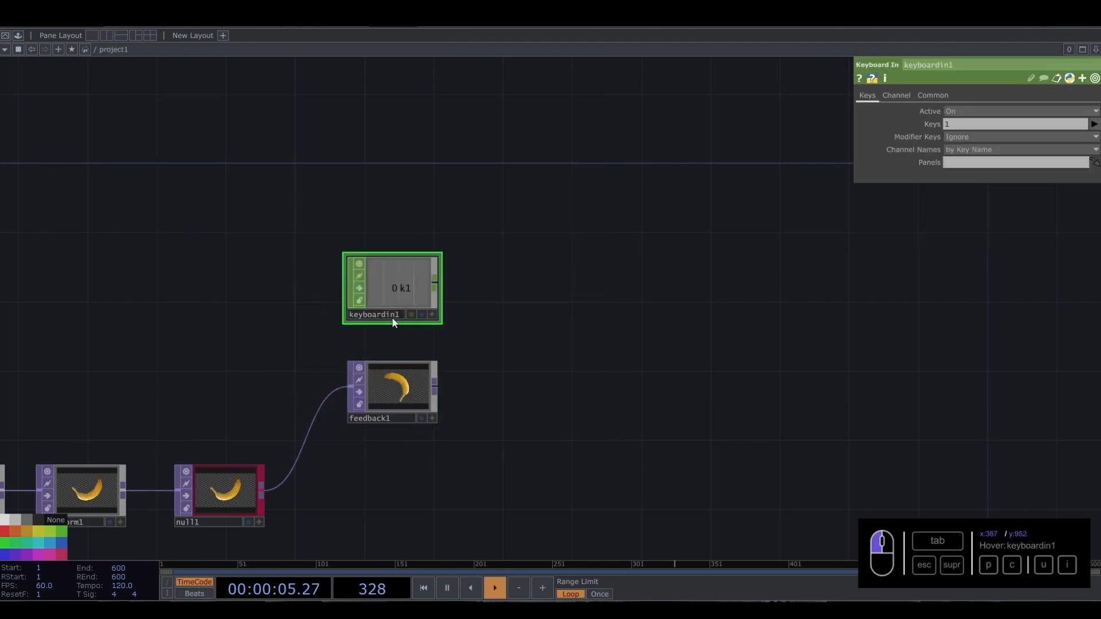
# Step: Link the k1 channel of keyboardin1 to the Reset parameter of feedback1
pyautogui.click(432, 316)
pyautogui.moveTo(405, 288); pyautogui.dragTo(962, 125)
pyautogui.click(971, 120)
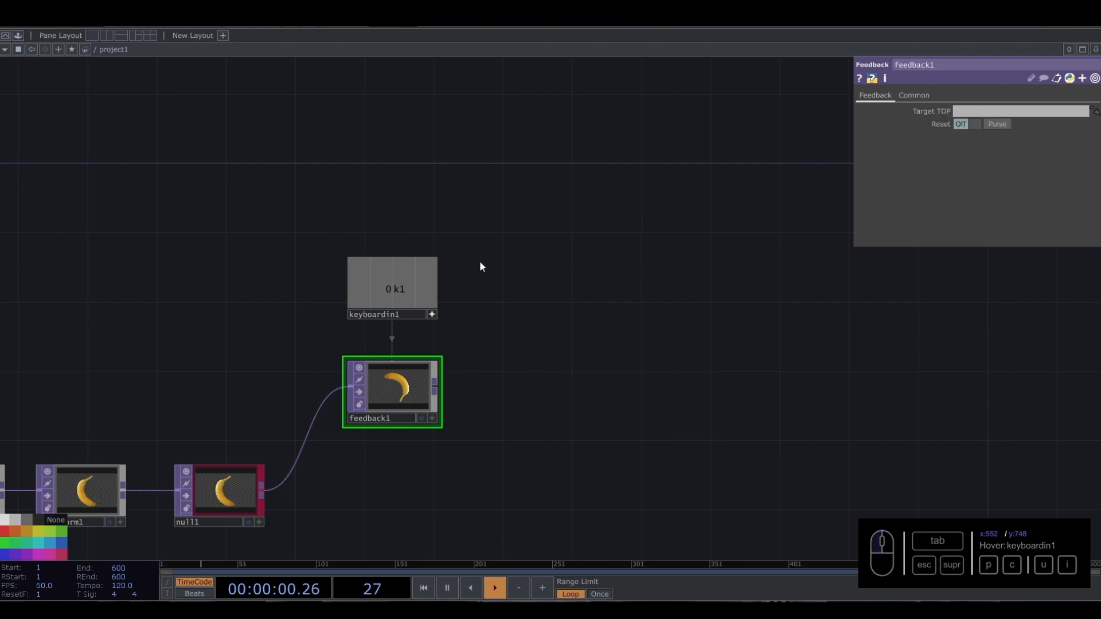
pyautogui.click(432, 314)
# Step: Add a Level TOP fed by feedback1, leaving room between the two nodes
pyautogui.moveTo(480, 342); pyautogui.dragTo(422, 298)
pyautogui.moveTo(377, 343); pyautogui.dragTo(445, 341)
pyautogui.press('Tab')
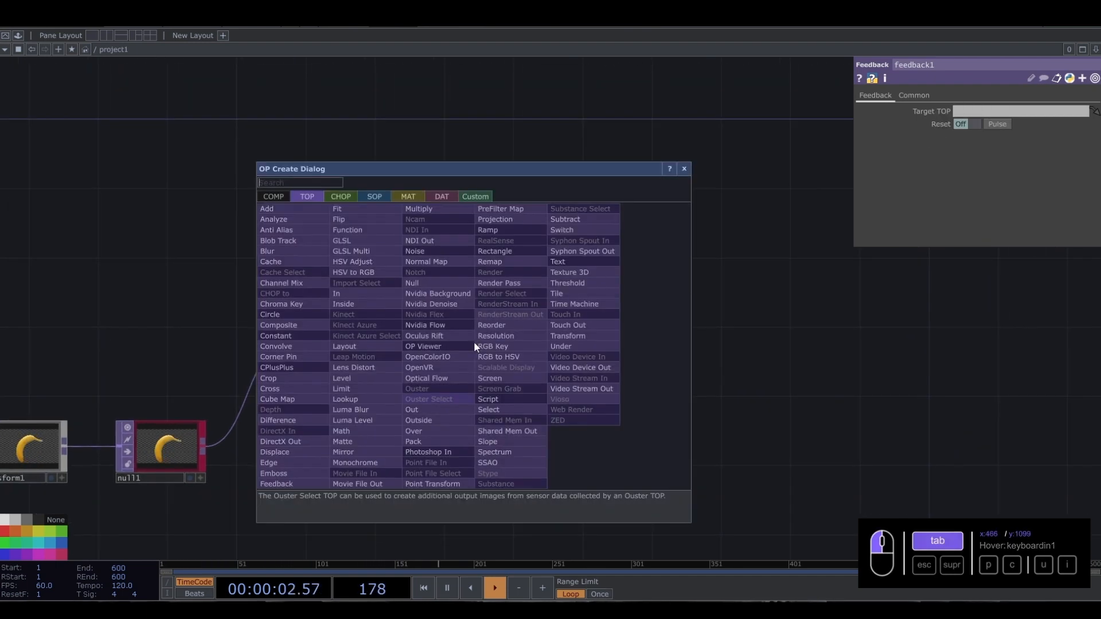
pyautogui.write('leve')
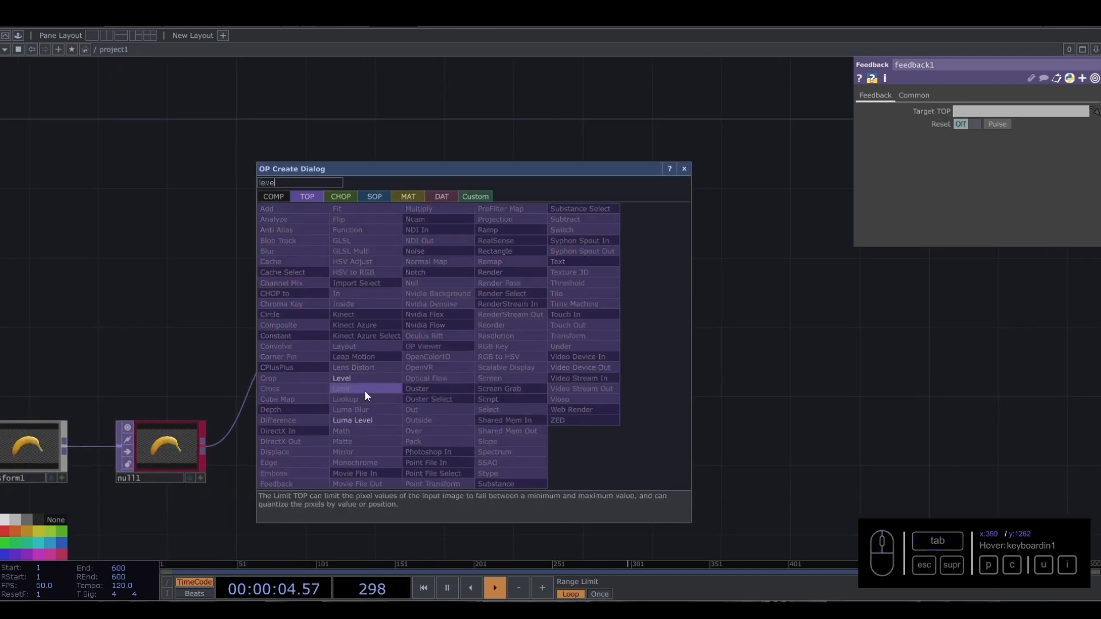
pyautogui.click(364, 379)
pyautogui.click(576, 352)
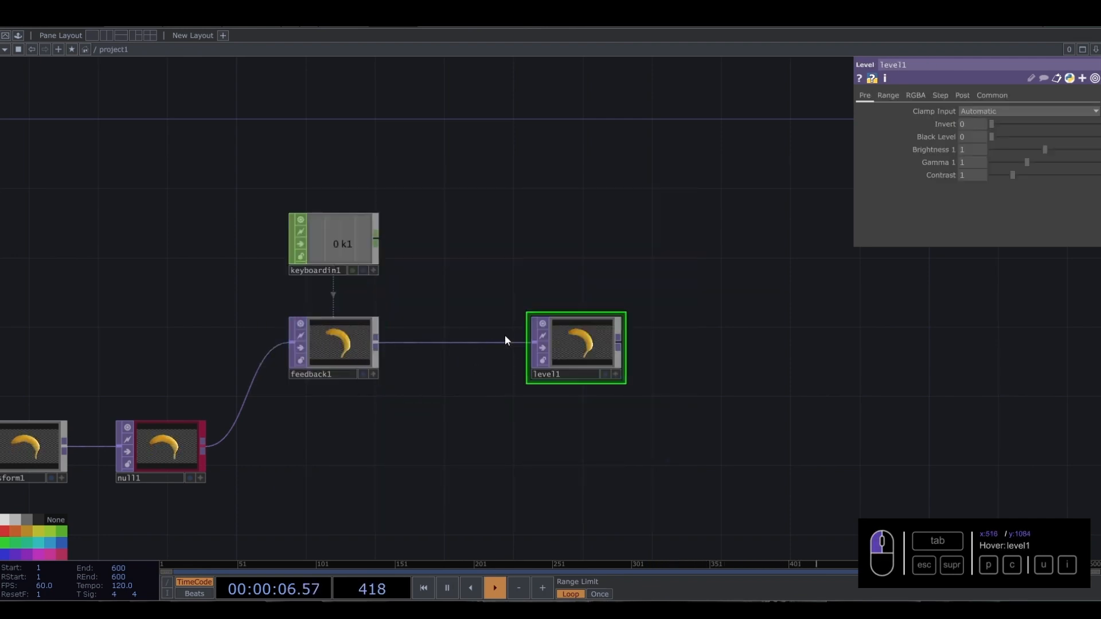
# Step: Insert a Transform TOP on the wire between feedback1 and level1 and space the nodes out
pyautogui.rightClick(450, 344)
pyautogui.click(470, 331)
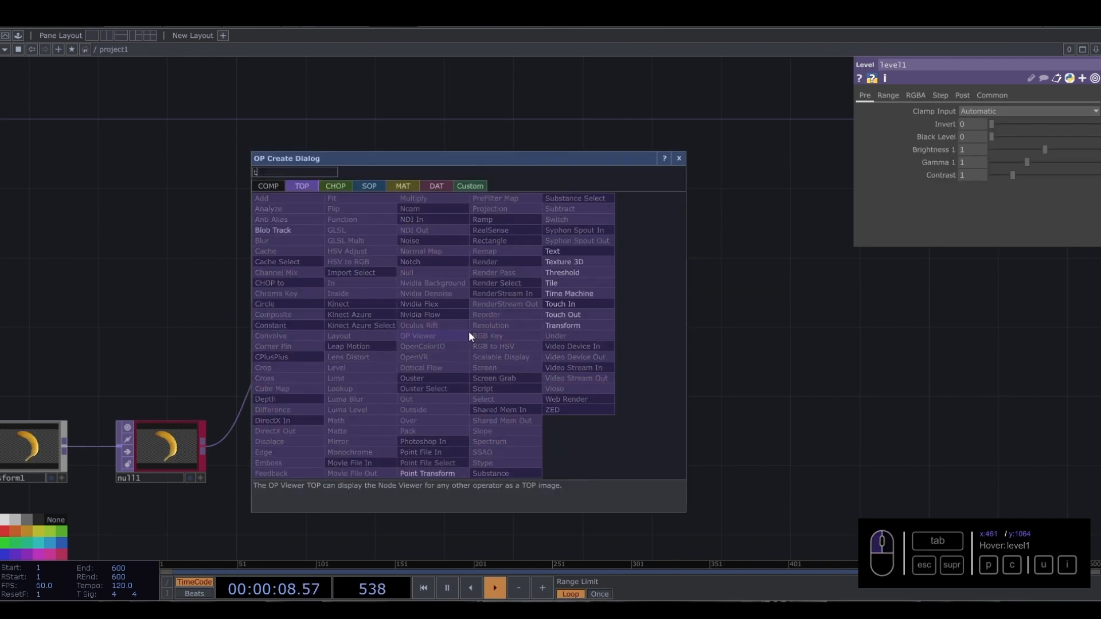
pyautogui.click(538, 323)
pyautogui.click(452, 352)
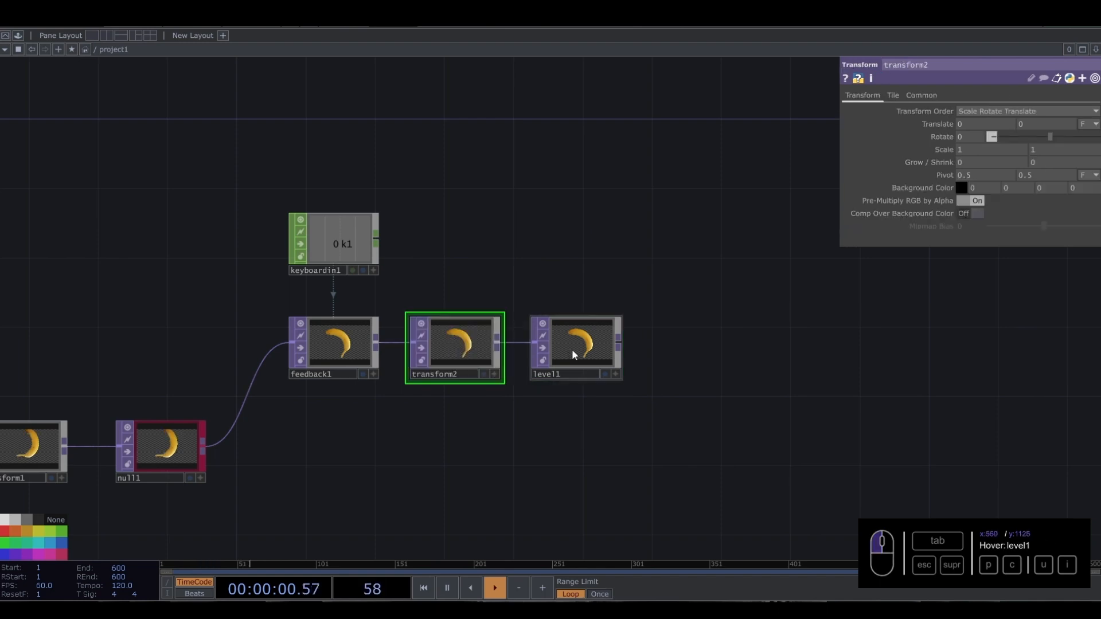
pyautogui.moveTo(482, 347); pyautogui.dragTo(499, 347)
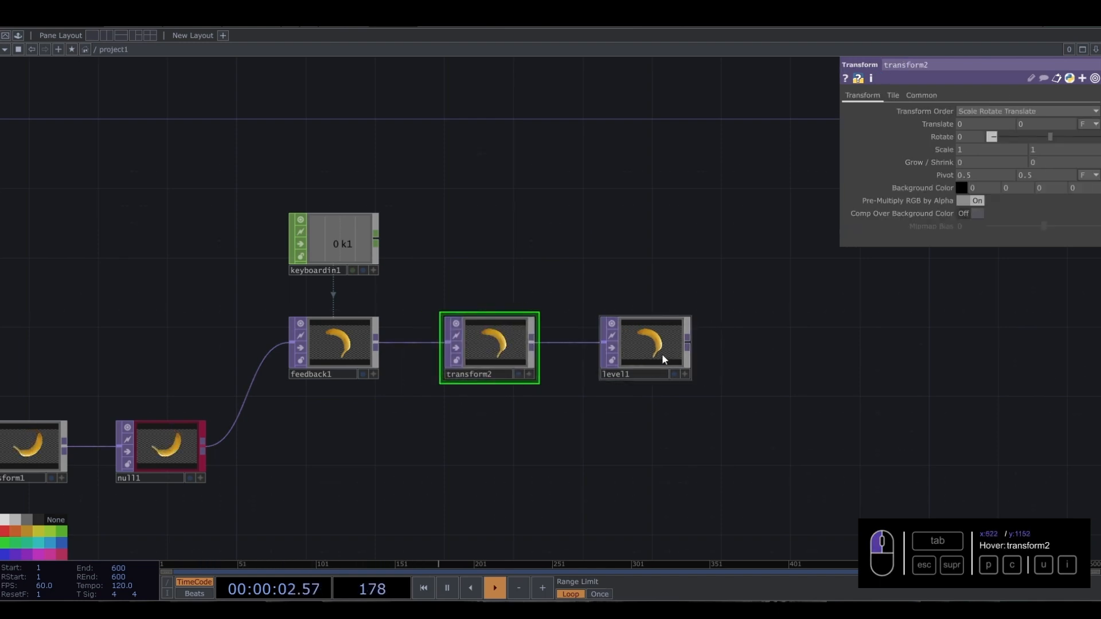
# Step: Add a Composite TOP fed by the output of null1, placed beyond level1
pyautogui.moveTo(671, 355); pyautogui.dragTo(604, 275)
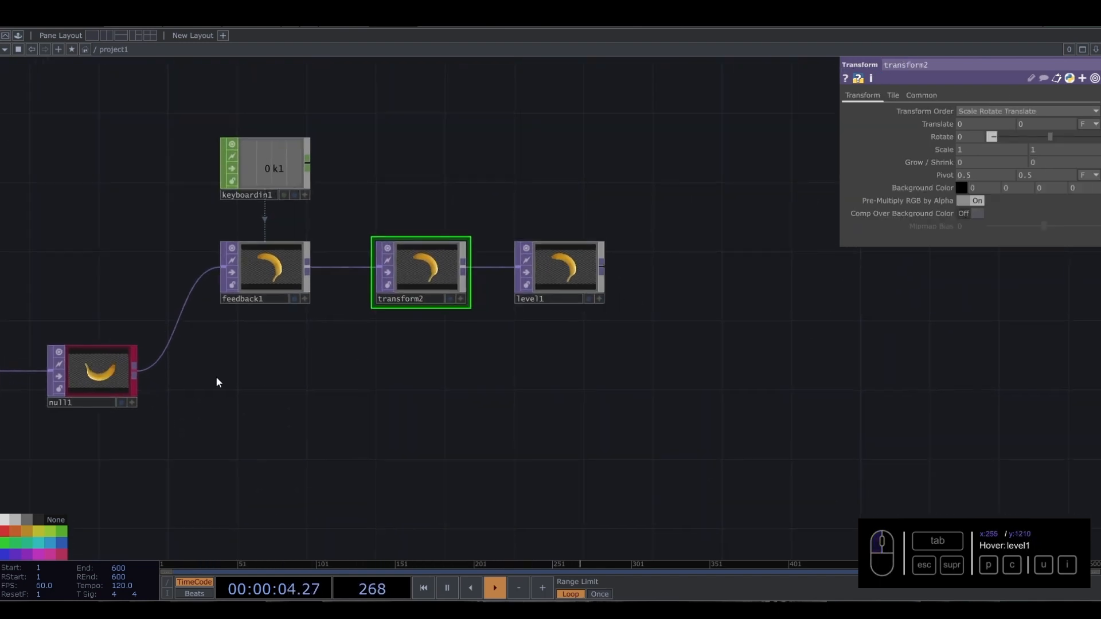
pyautogui.click(135, 369)
pyautogui.press('Tab')
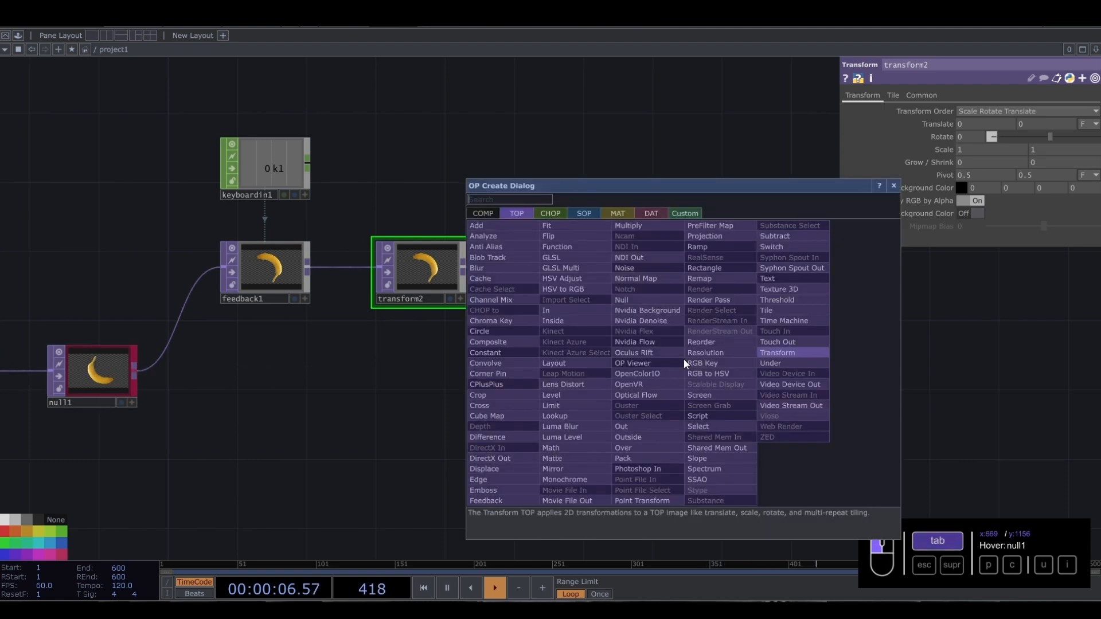
pyautogui.write('d')
pyautogui.press('BackSpace')
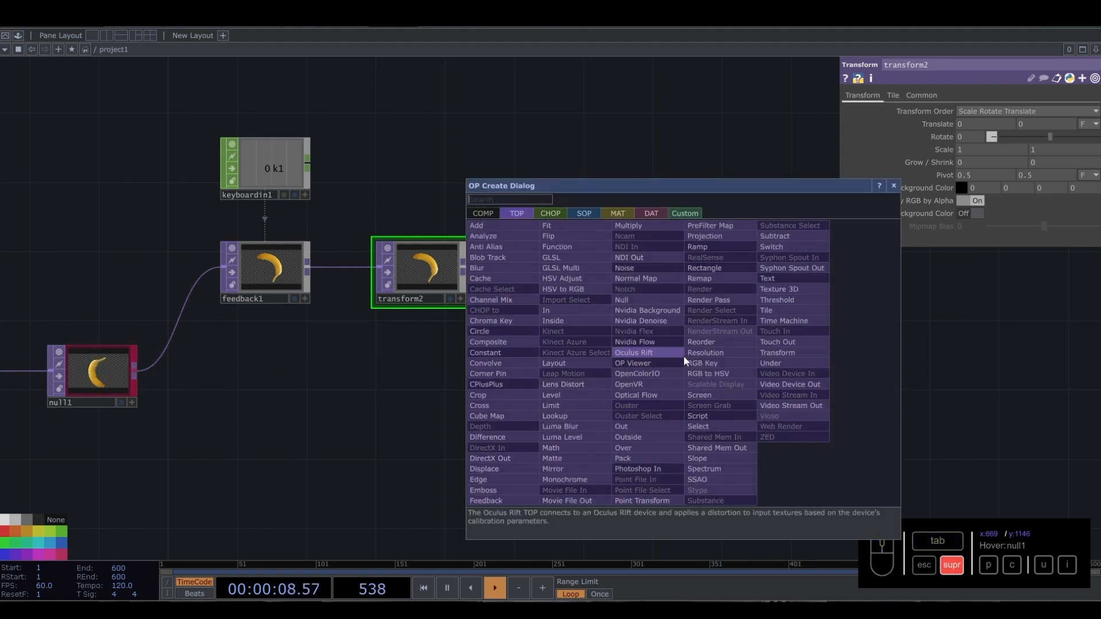
pyautogui.write('com')
pyautogui.click(509, 341)
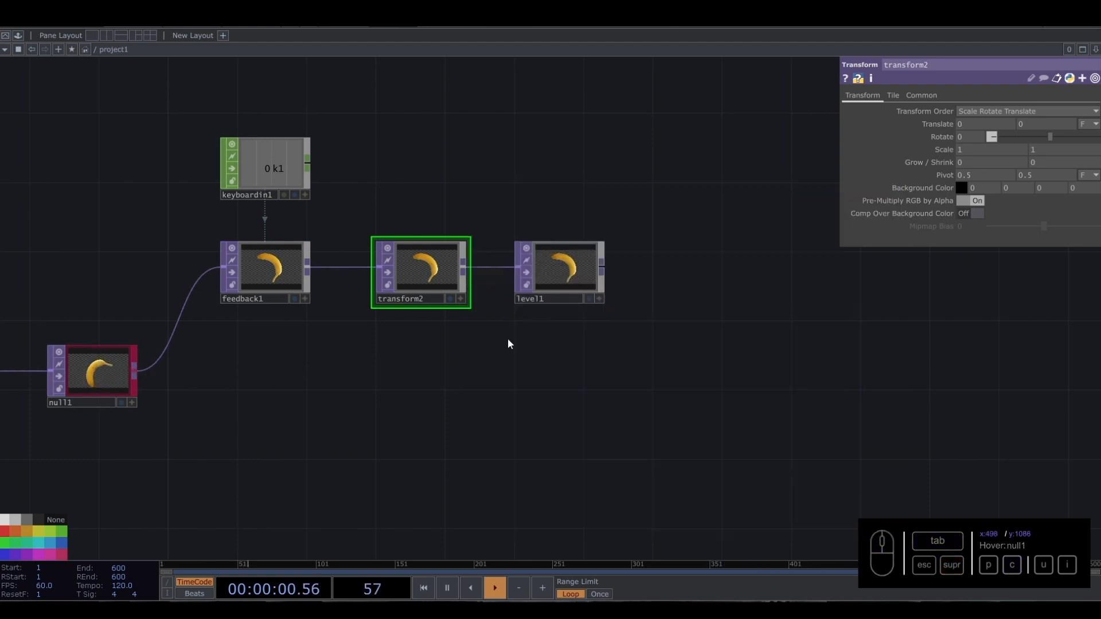
pyautogui.click(765, 376)
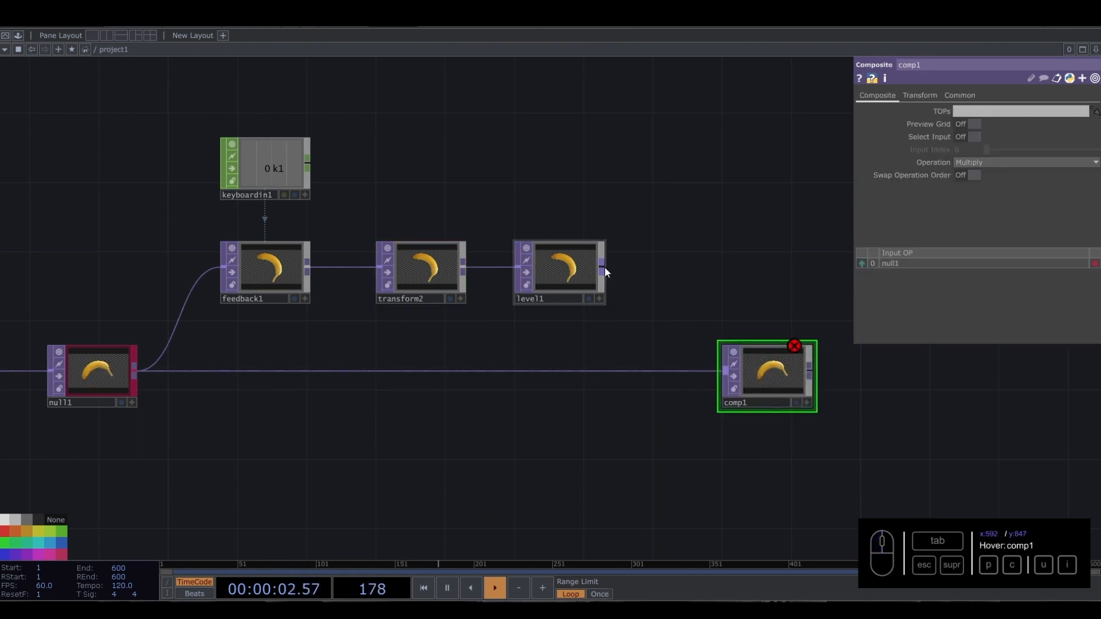
# Step: Connect level1 to comp1 as a second input and set feedback1's Target TOP to comp1
pyautogui.moveTo(602, 267); pyautogui.dragTo(705, 368)
pyautogui.click(275, 277)
pyautogui.moveTo(802, 374); pyautogui.dragTo(993, 111)
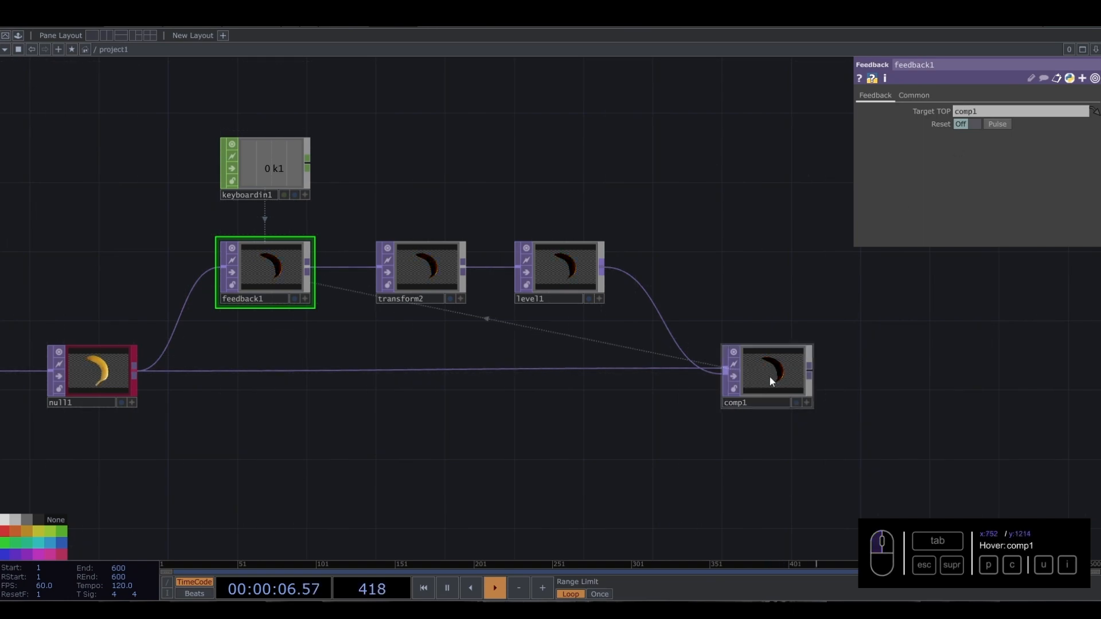
# Step: Set the Operation of comp1 to Maximum and inspect the composited image
pyautogui.click(769, 376)
pyautogui.click(1014, 163)
pyautogui.click(1039, 198)
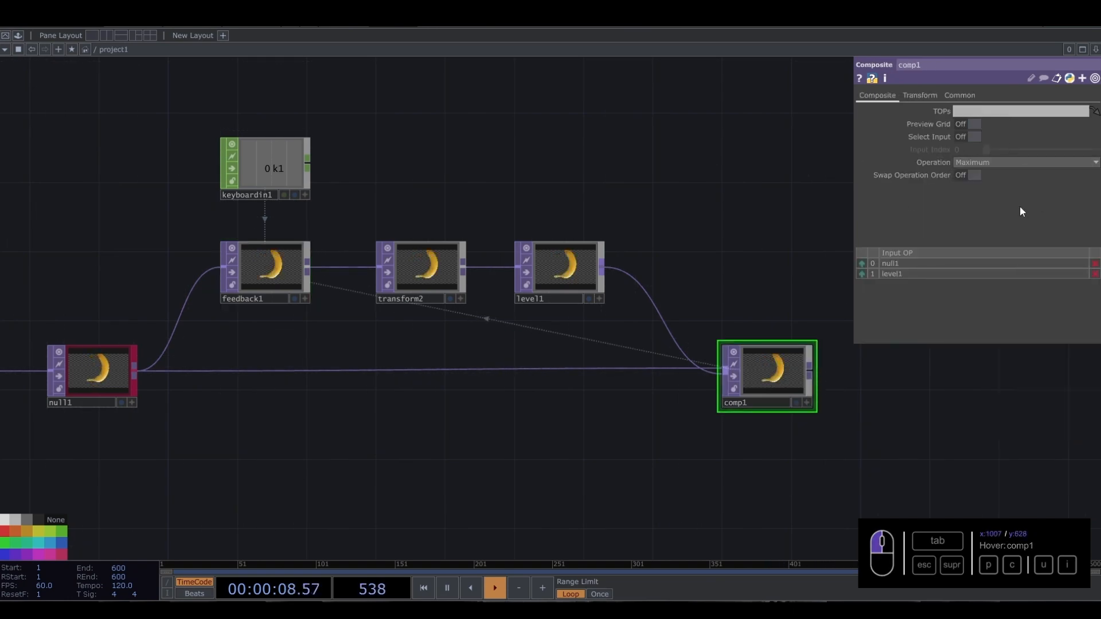
pyautogui.scroll(6, 793, 424)
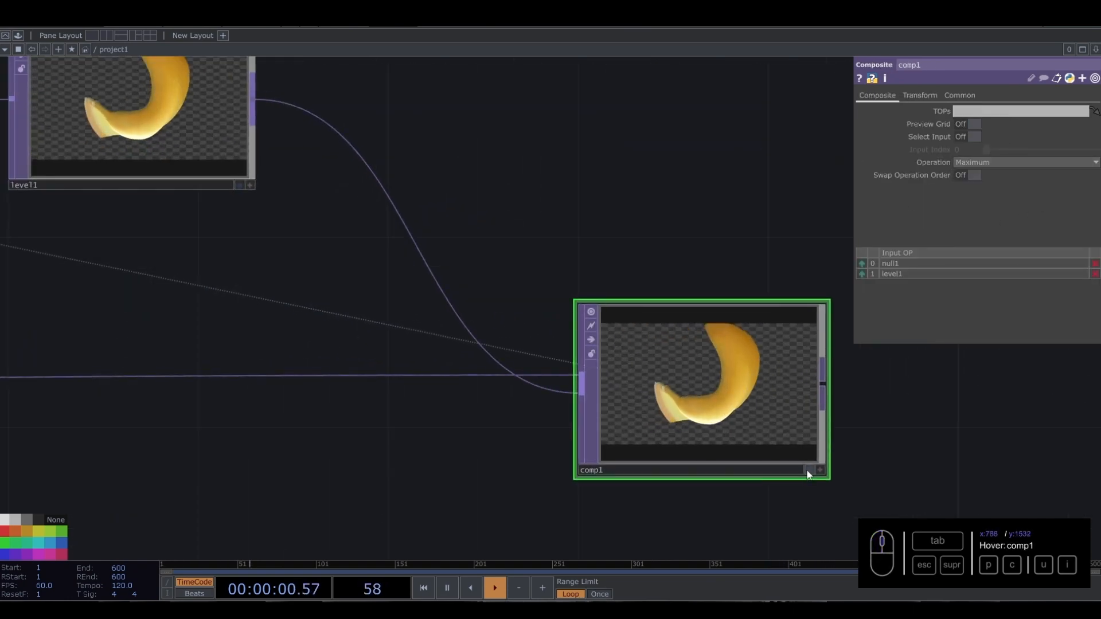
pyautogui.scroll(-5, 807, 470)
# Step: Add a Null TOP after comp1 and display its output as the network background
pyautogui.moveTo(826, 440); pyautogui.dragTo(586, 393)
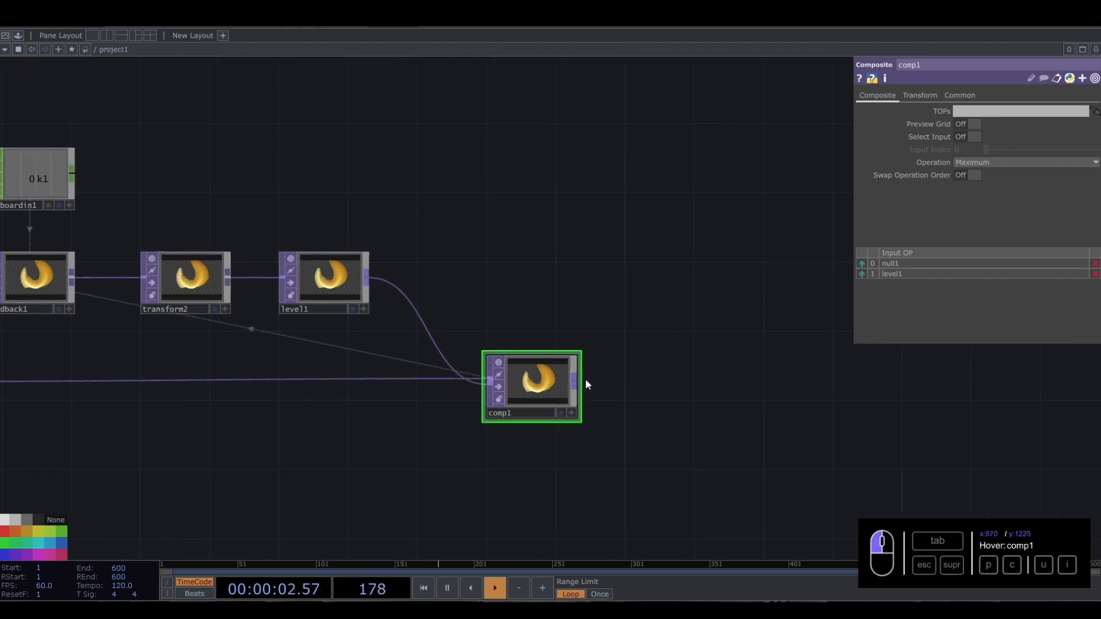
pyautogui.click(575, 381)
pyautogui.click(740, 375)
pyautogui.write('nul')
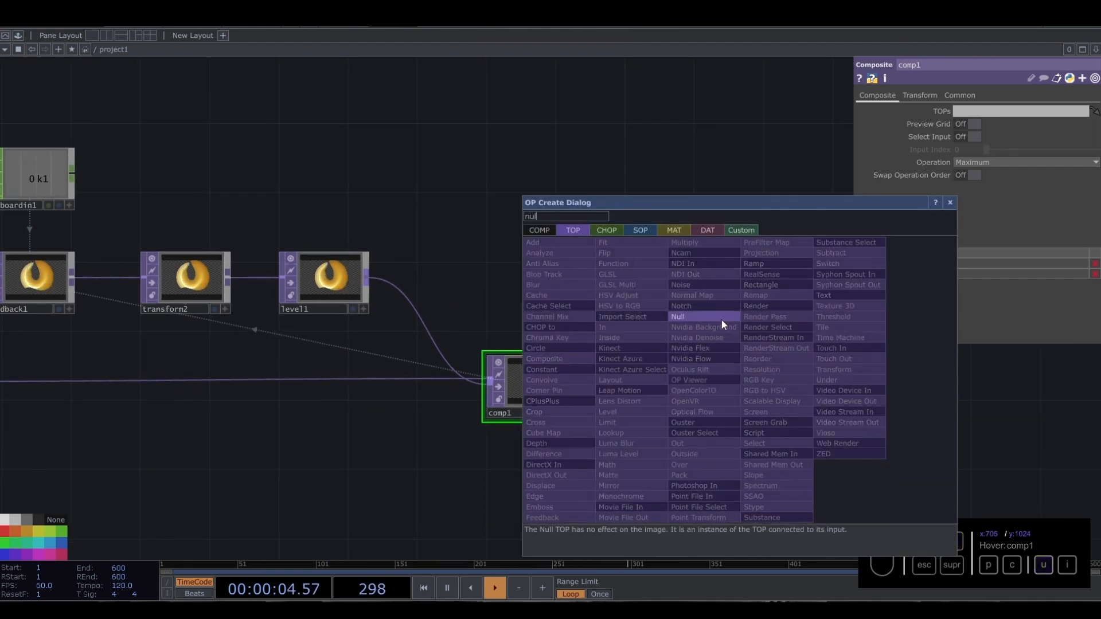
pyautogui.click(721, 319)
pyautogui.click(727, 382)
pyautogui.click(753, 412)
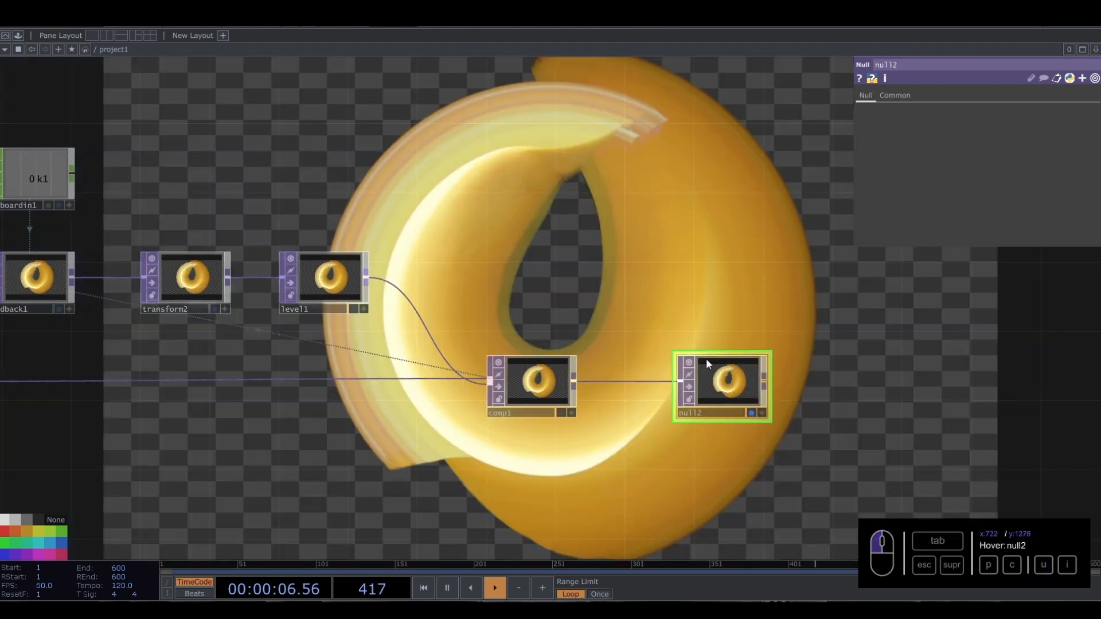
# Step: Set the post Opacity of level1 to 0.989 so the feedback trail fades
pyautogui.moveTo(707, 359); pyautogui.dragTo(855, 428)
pyautogui.click(500, 346)
pyautogui.click(961, 96)
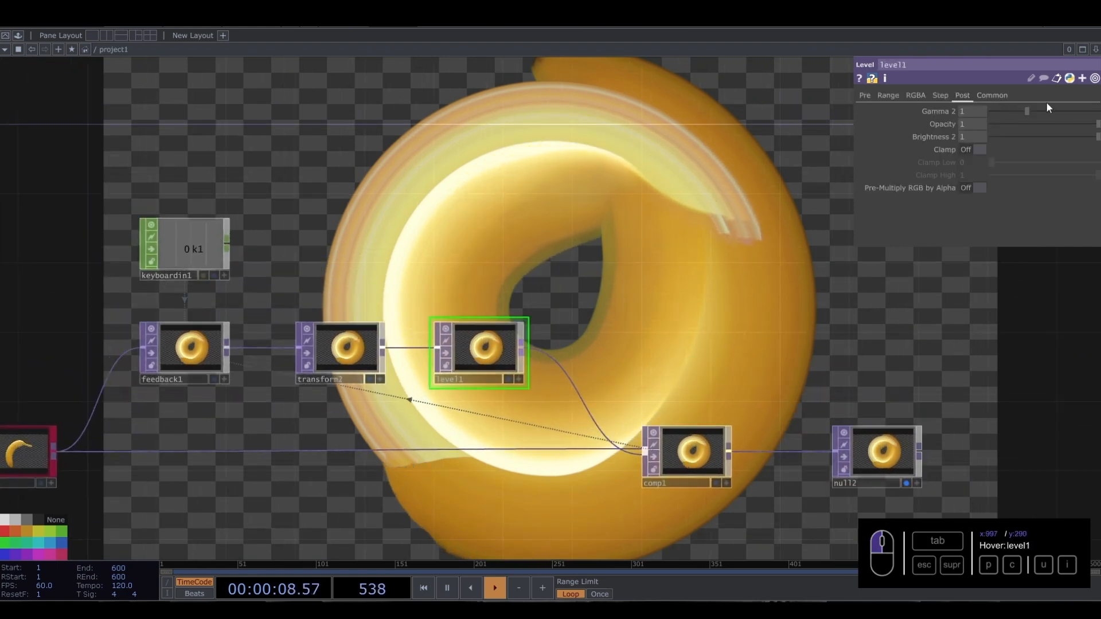
pyautogui.moveTo(1095, 124); pyautogui.dragTo(1098, 125)
# Step: Insert a Transform TOP on the connection between comp1 and null2, moving null2 away to make room
pyautogui.moveTo(780, 345); pyautogui.dragTo(486, 265)
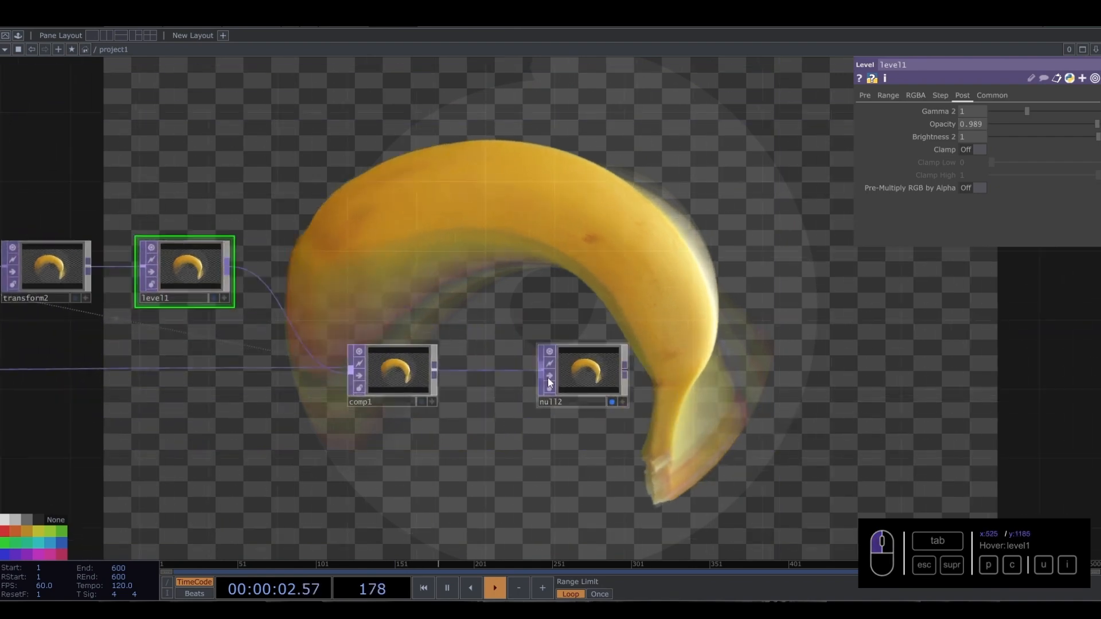
pyautogui.moveTo(597, 376); pyautogui.dragTo(736, 377)
pyautogui.rightClick(521, 372)
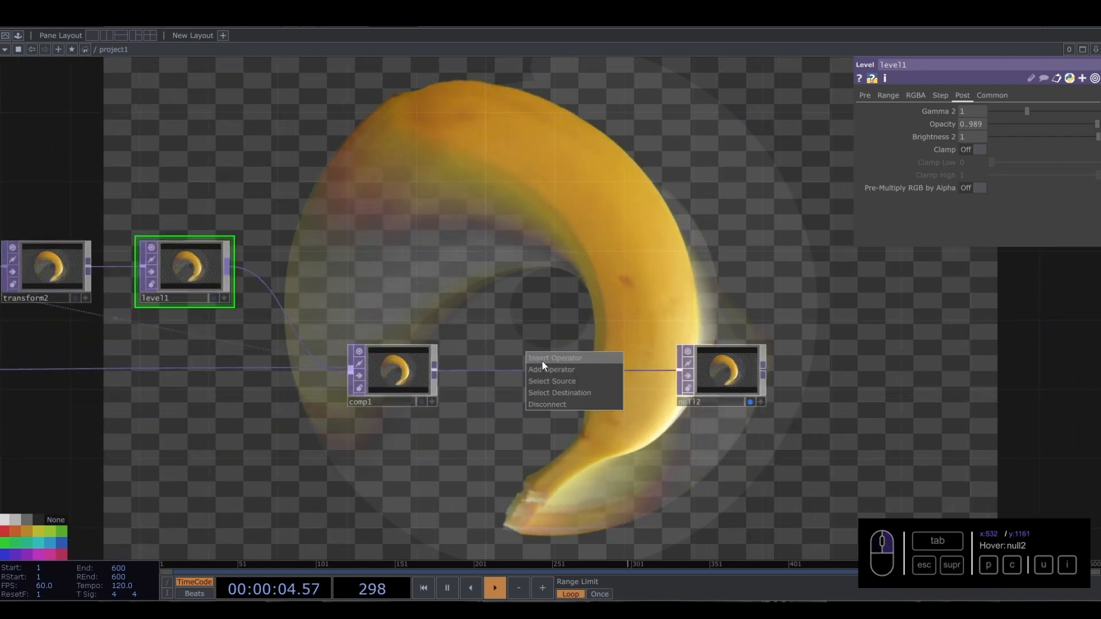
pyautogui.click(542, 361)
pyautogui.write('tra')
pyautogui.click(647, 351)
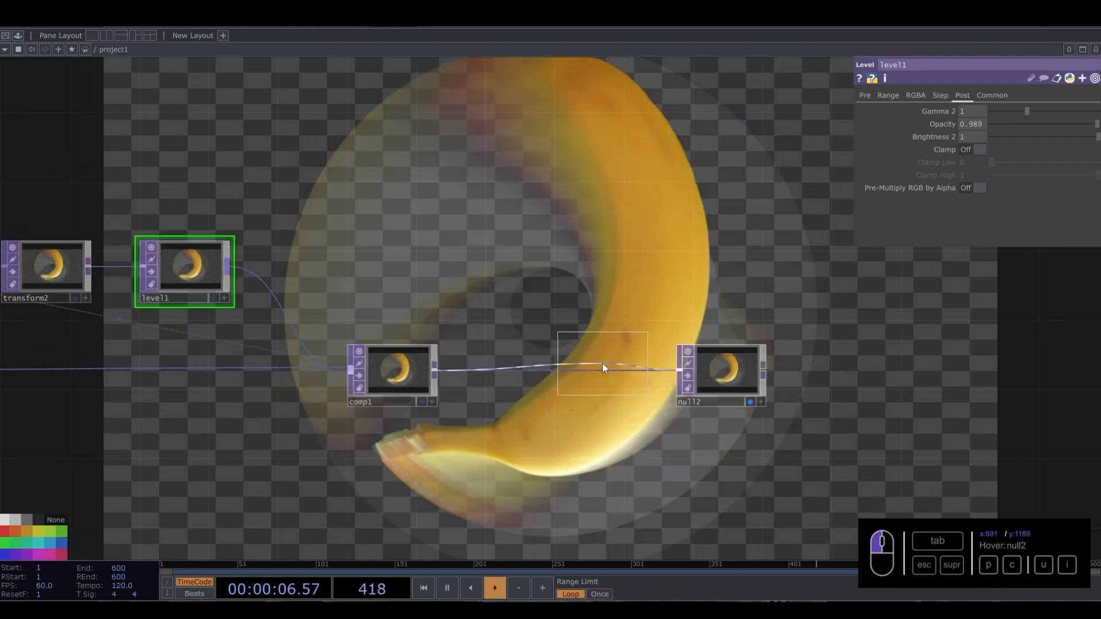
pyautogui.click(553, 370)
# Step: Set the Background Color alpha of transform3 to 1 and turn on Comp Over Background Color
pyautogui.moveTo(1087, 189); pyautogui.dragTo(1021, 191)
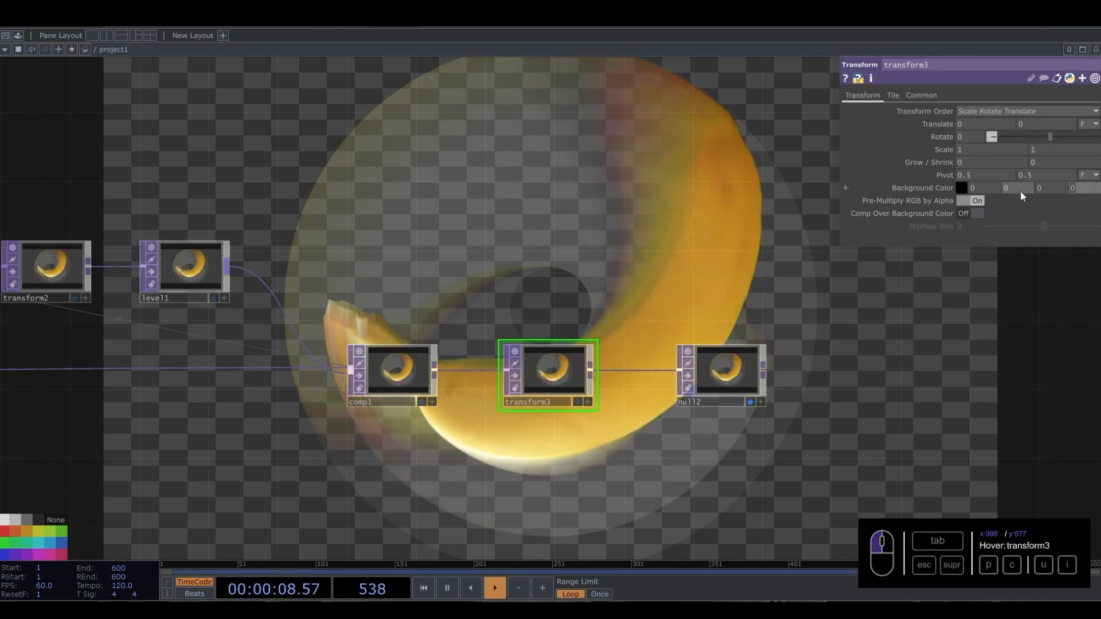
pyautogui.write('1')
pyautogui.click(977, 213)
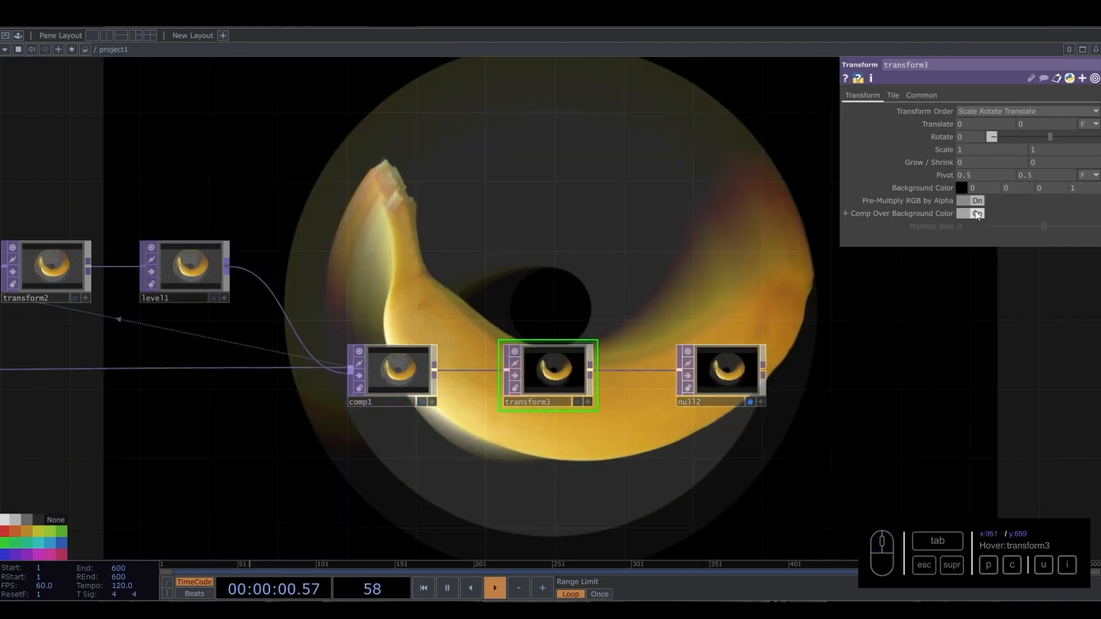
# Step: Collapse keyboardin1, feedback1, transform2, level1 and comp1 into a Base COMP and place it in line with null1 and transform3
pyautogui.press('h')
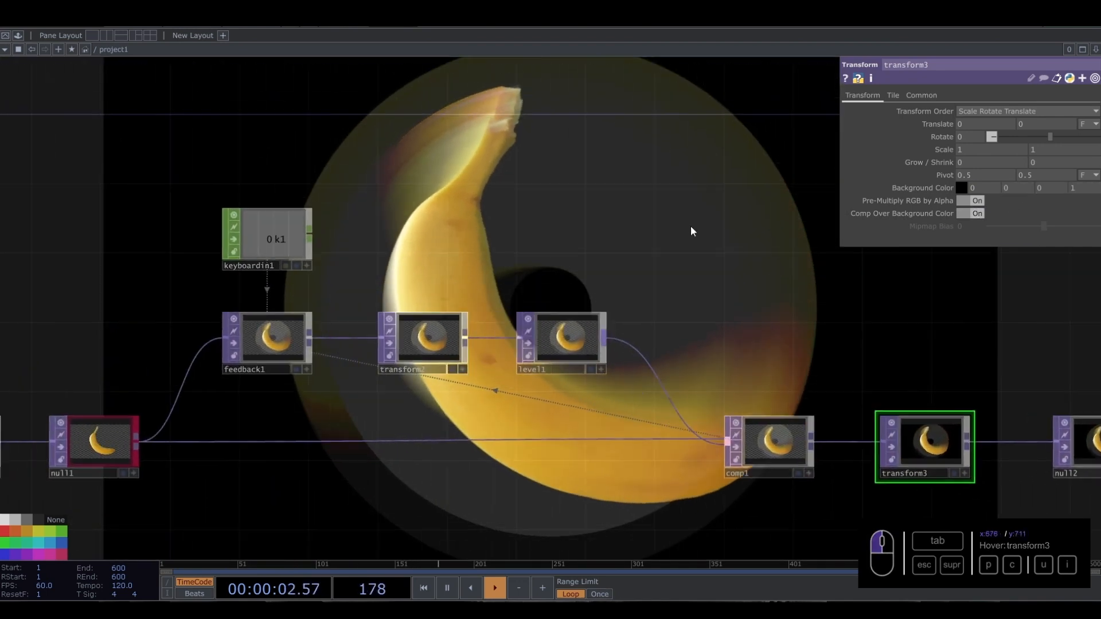
pyautogui.scroll(-3, 657, 245)
pyautogui.moveTo(661, 208); pyautogui.dragTo(656, 210)
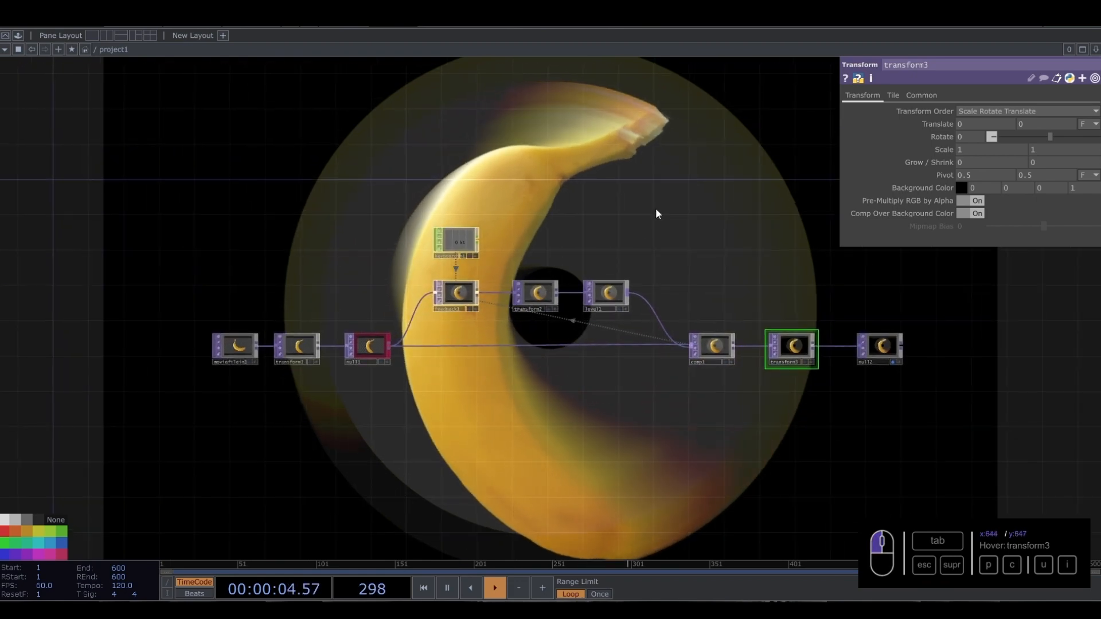
pyautogui.scroll(-3, 625, 255)
pyautogui.moveTo(625, 254); pyautogui.dragTo(527, 264)
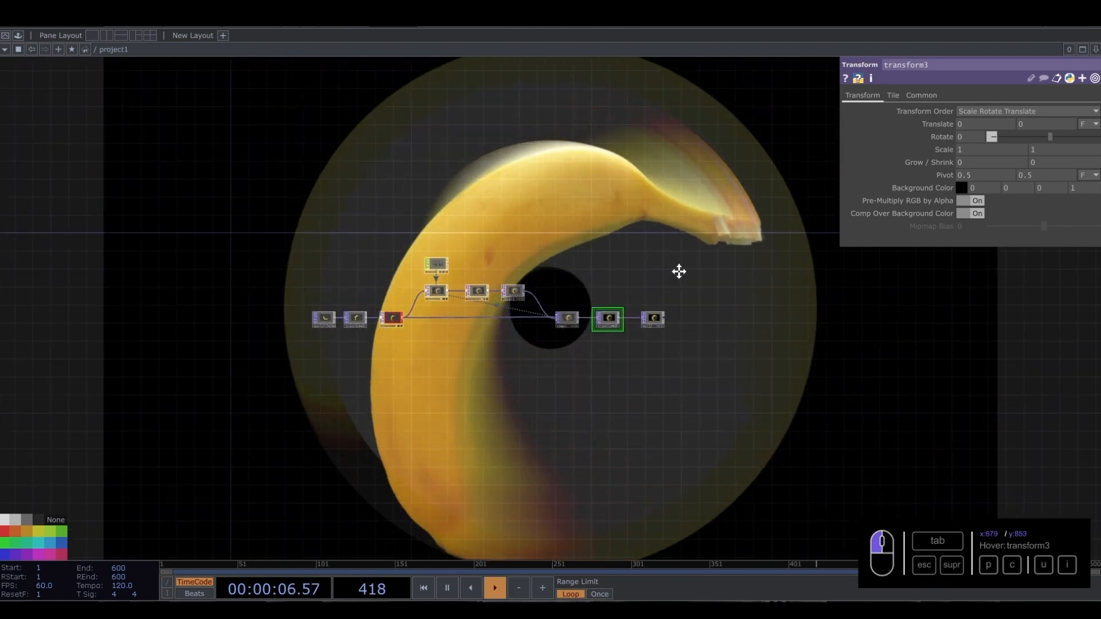
pyautogui.moveTo(679, 270); pyautogui.dragTo(597, 281)
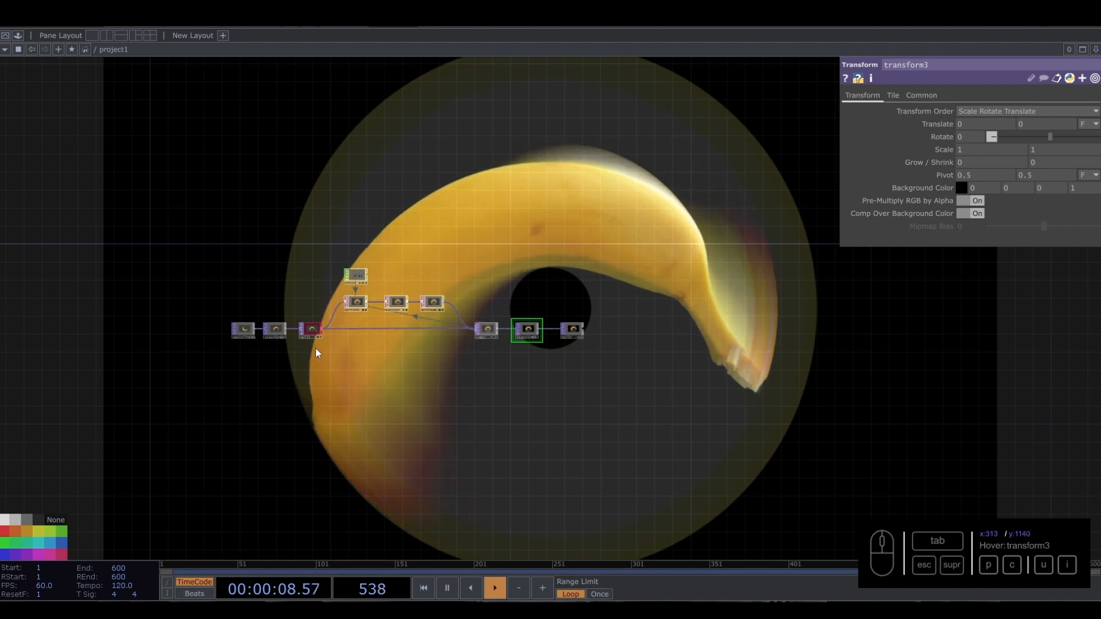
pyautogui.scroll(3, 315, 348)
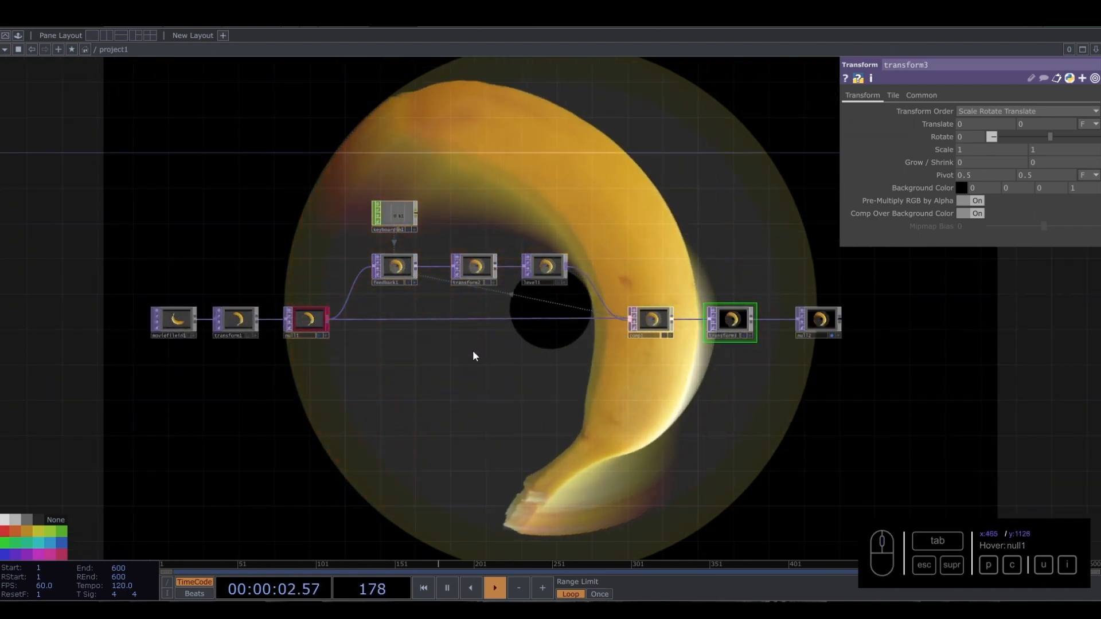
pyautogui.moveTo(473, 352); pyautogui.dragTo(451, 368)
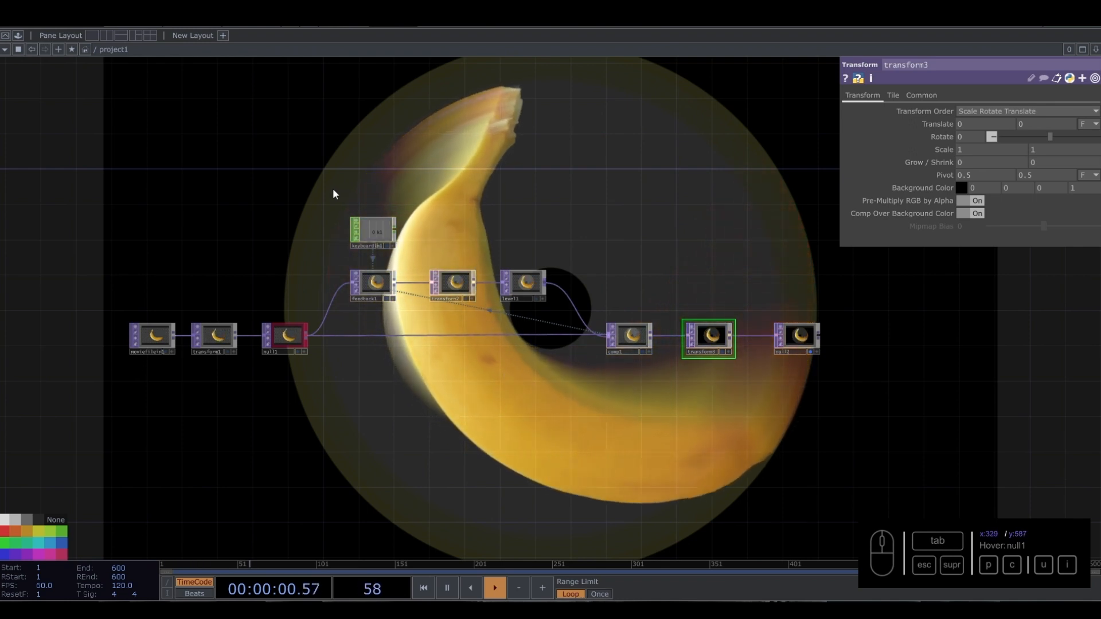
pyautogui.moveTo(333, 189); pyautogui.dragTo(649, 376)
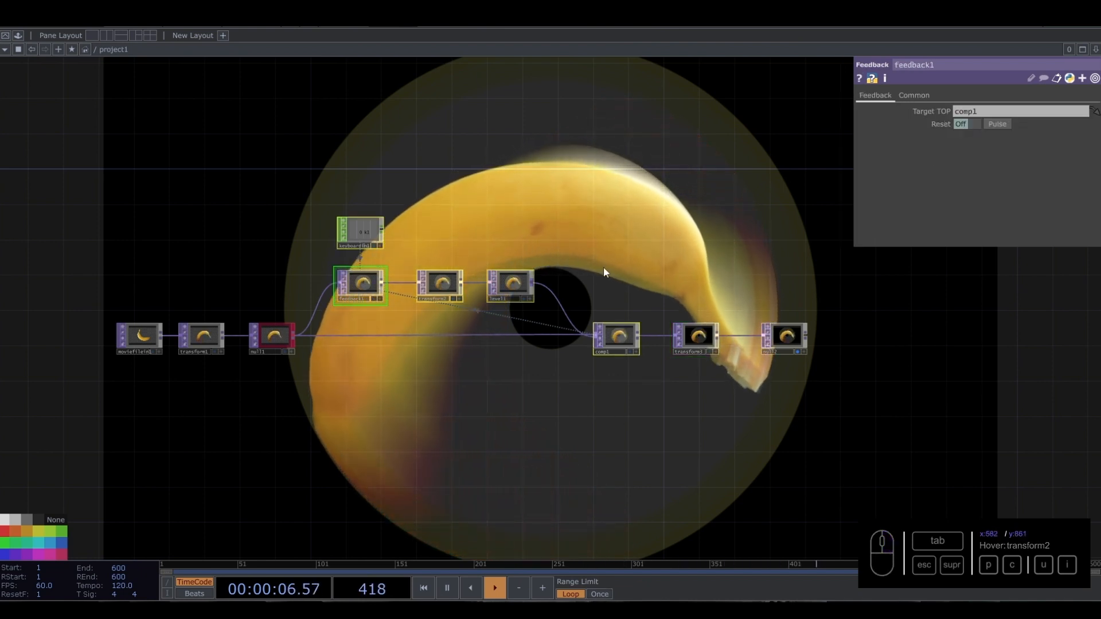
pyautogui.rightClick(576, 276)
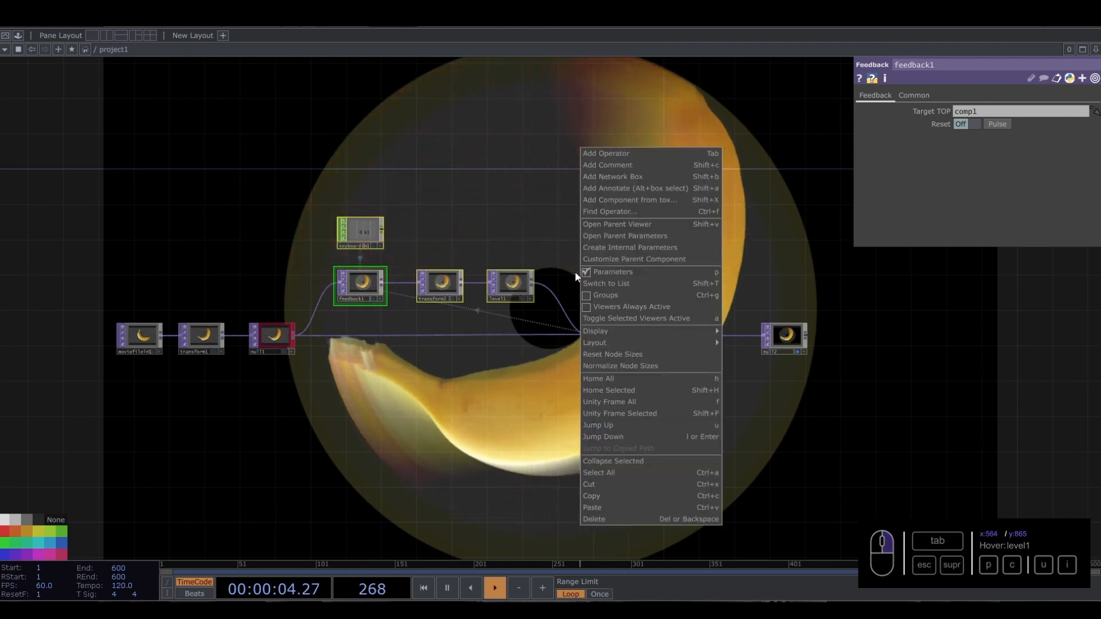
pyautogui.click(619, 459)
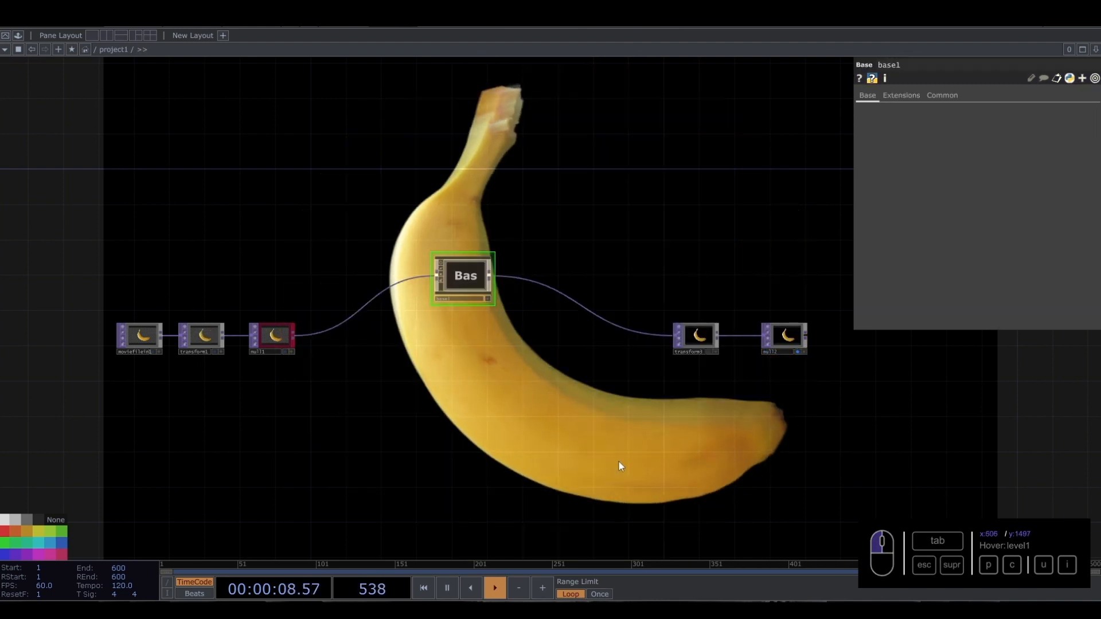
pyautogui.moveTo(450, 276); pyautogui.dragTo(383, 329)
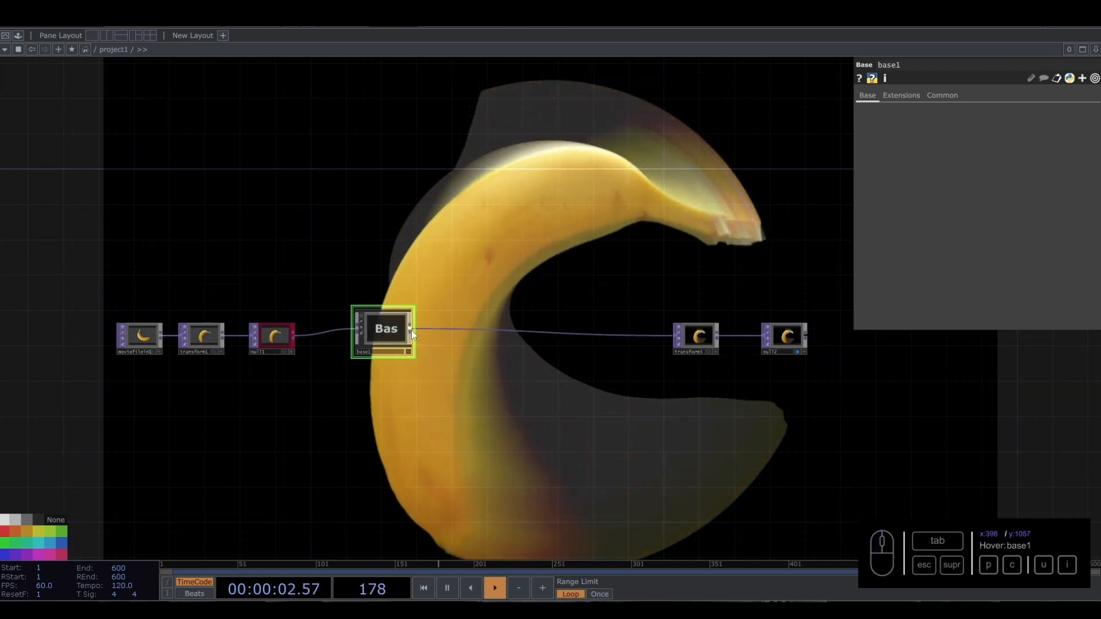
# Step: Enter base1 and tidy its network, placing in1 ahead of feedback1 and out1 in line with comp1
pyautogui.scroll(4, 365, 328)
pyautogui.scroll(6, 366, 332)
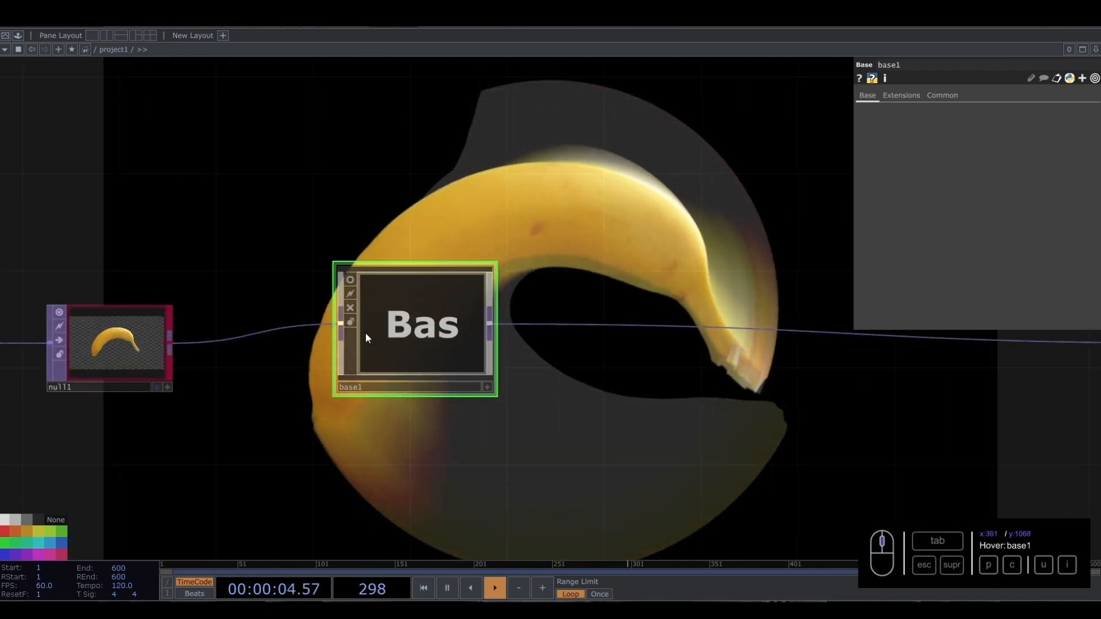
pyautogui.scroll(4, 370, 330)
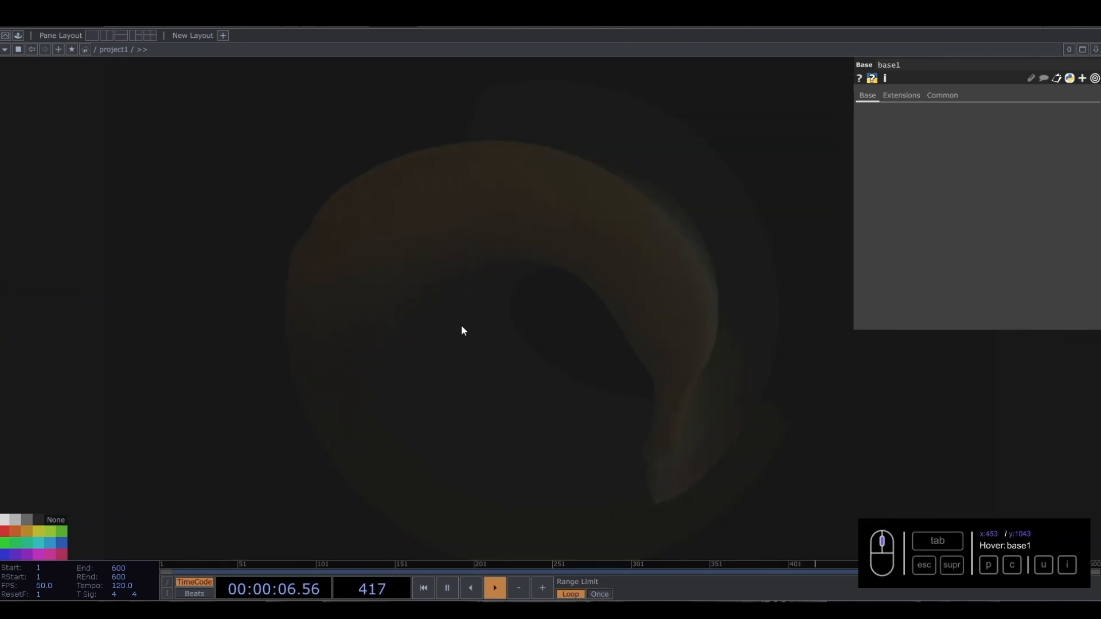
pyautogui.moveTo(447, 438); pyautogui.dragTo(557, 403)
pyautogui.scroll(-5, 568, 444)
pyautogui.scroll(3, 576, 407)
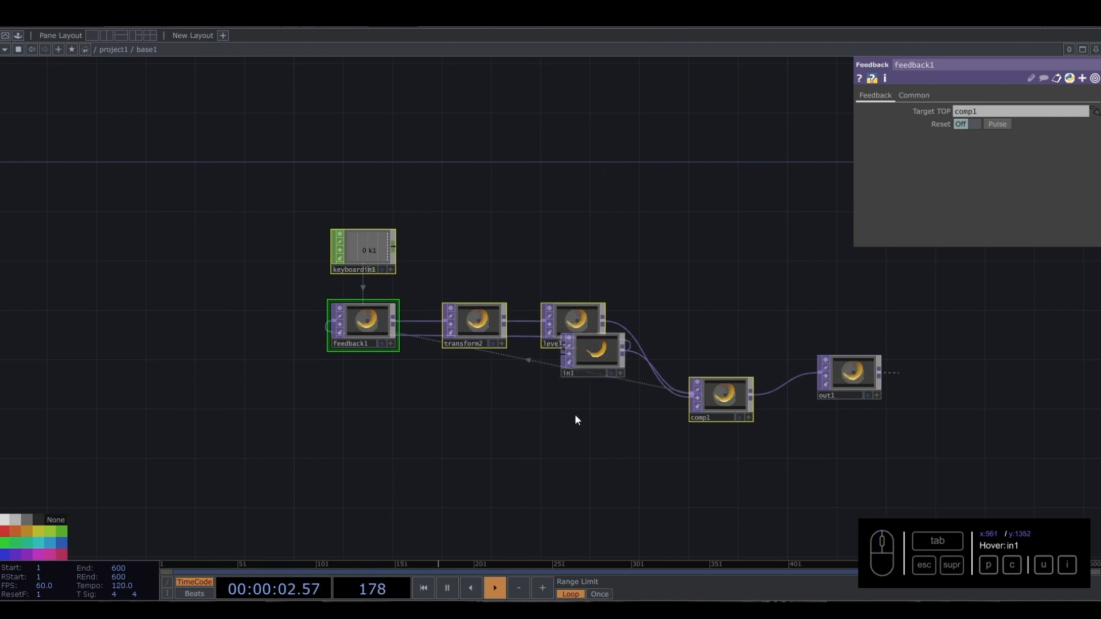
pyautogui.moveTo(585, 354); pyautogui.dragTo(224, 399)
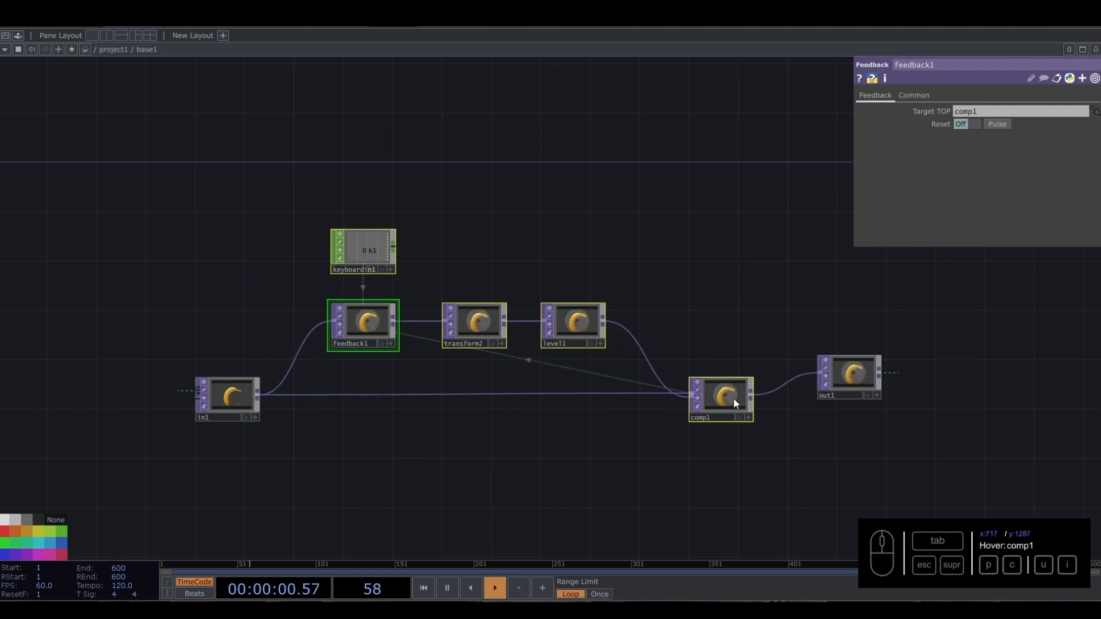
pyautogui.moveTo(847, 370); pyautogui.dragTo(815, 393)
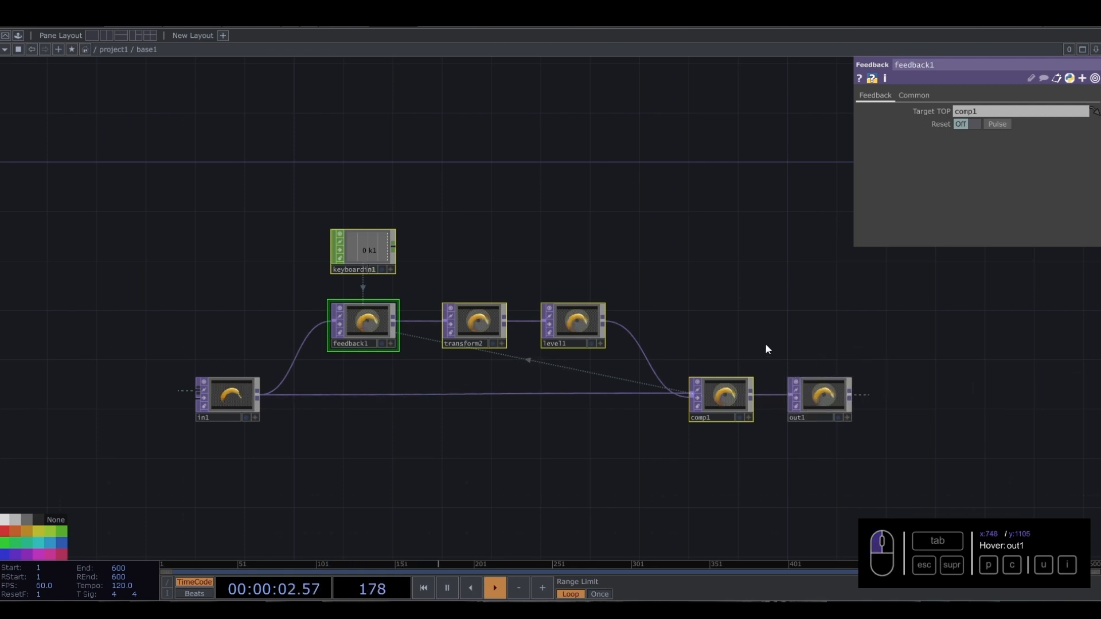
# Step: Color the out1 node crimson and the in1 node green inside base1
pyautogui.click(822, 394)
pyautogui.click(64, 553)
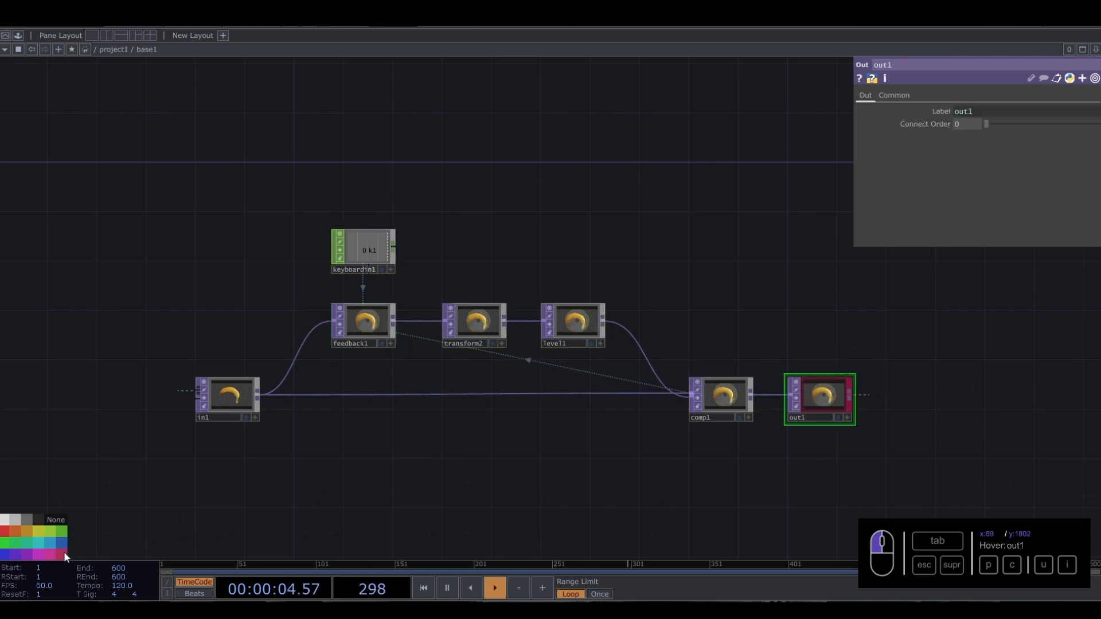
pyautogui.click(242, 392)
pyautogui.click(59, 529)
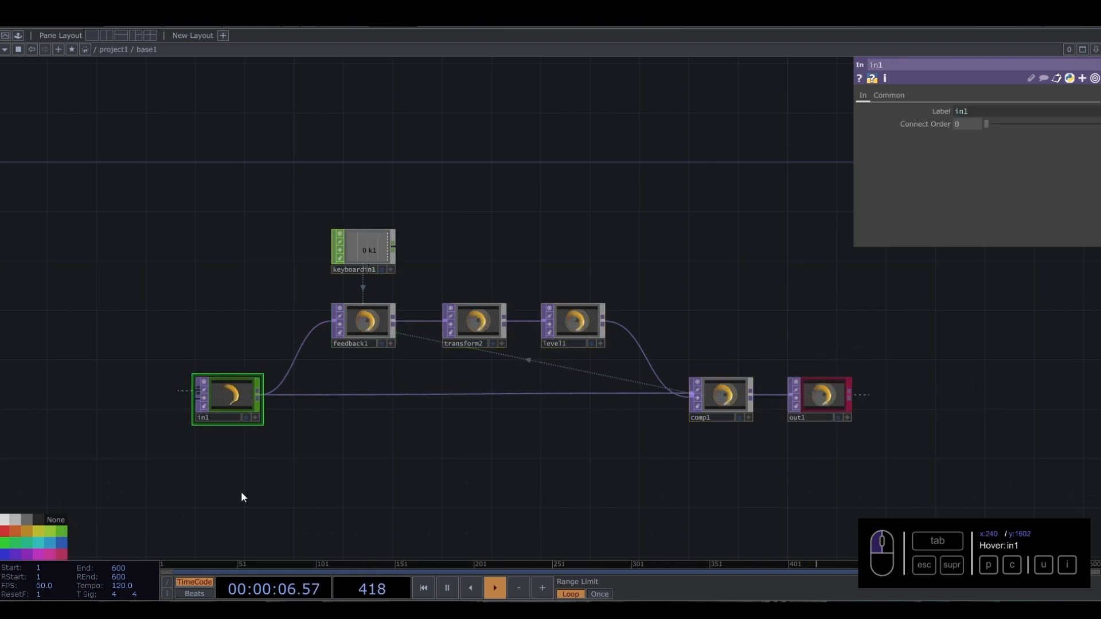
pyautogui.click(239, 391)
pyautogui.click(516, 440)
# Step: Return to the project1 network and rename base1 as amazing_feedback
pyautogui.press('u')
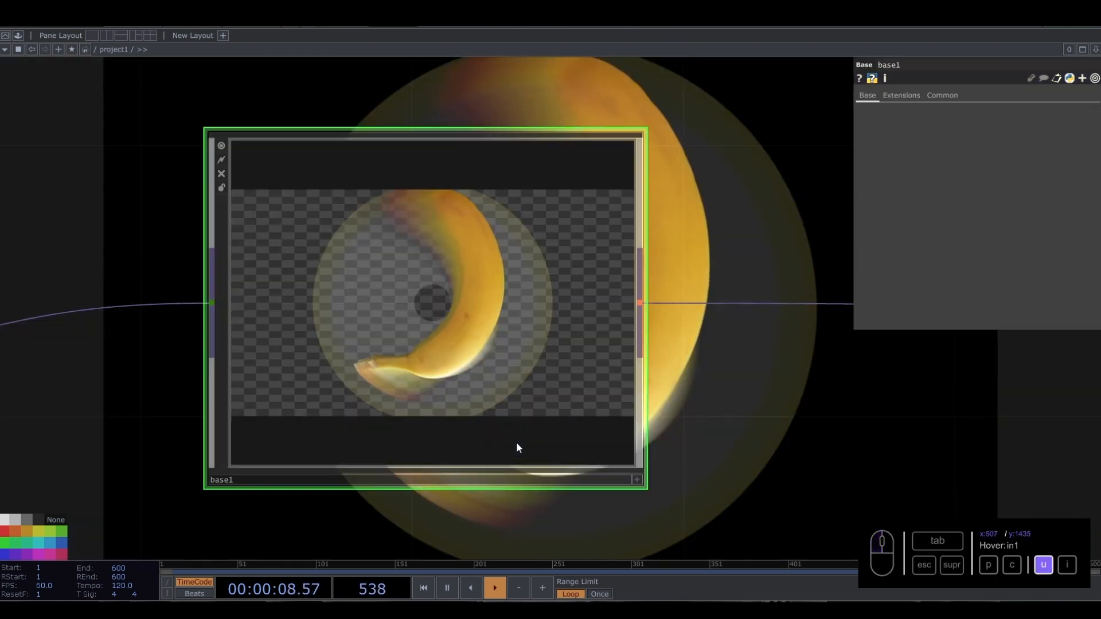
pyautogui.scroll(-5, 491, 443)
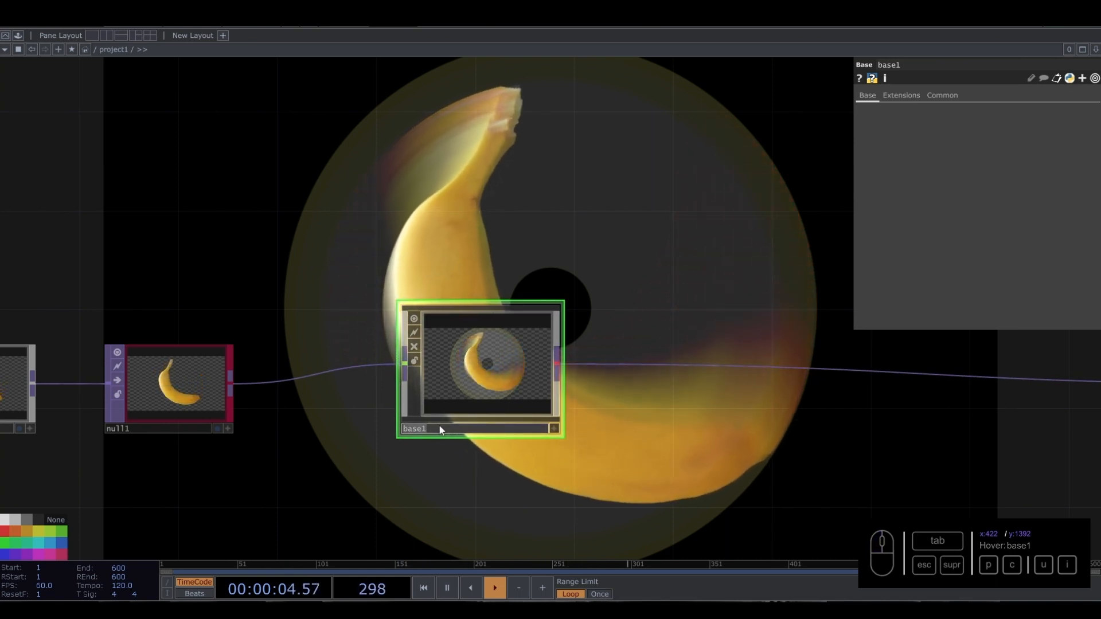
pyautogui.write('amazingf')
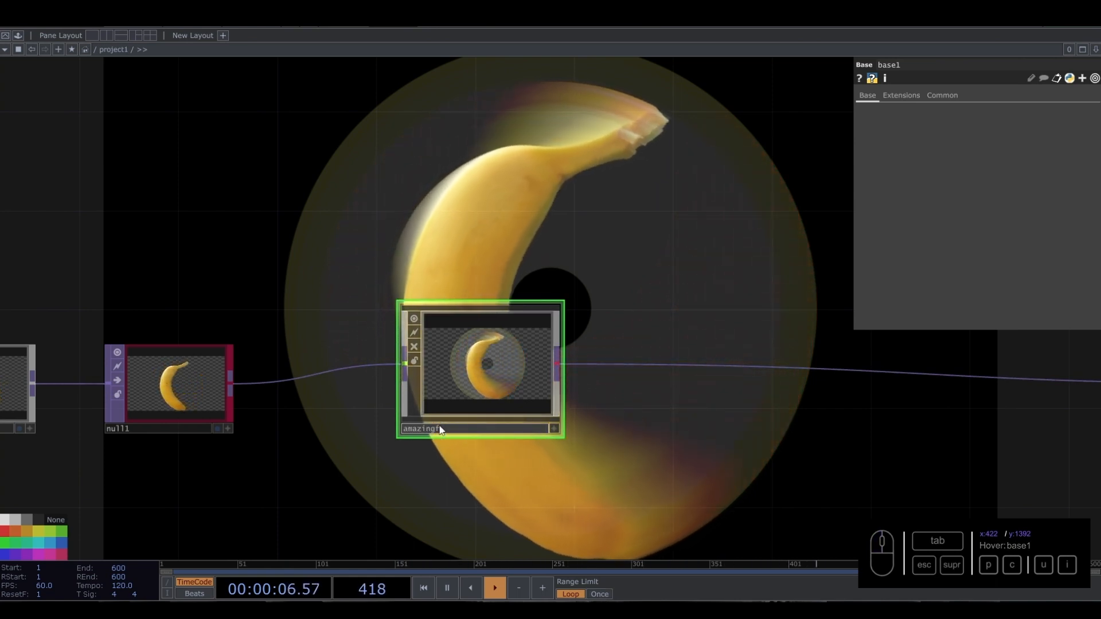
pyautogui.press('BackSpace')
pyautogui.write('_fe')
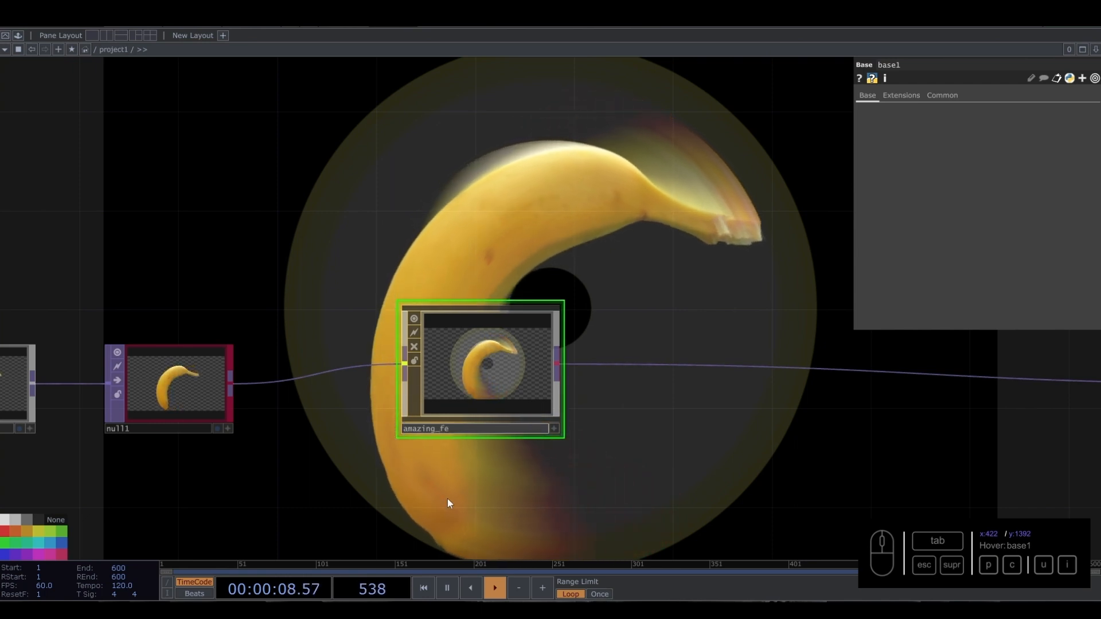
pyautogui.write('edback')
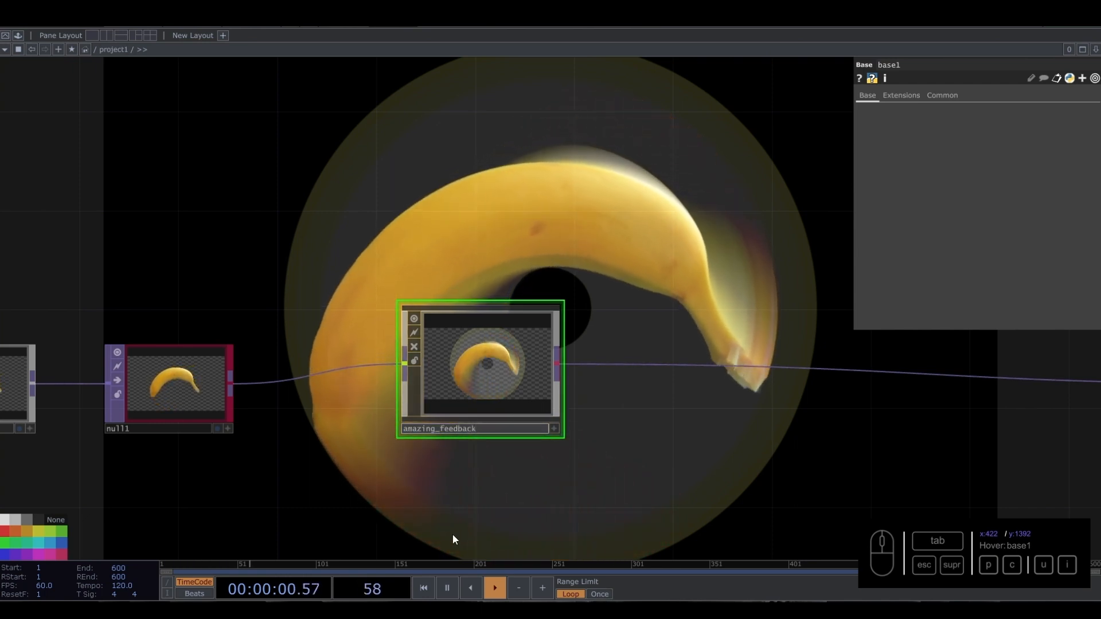
pyautogui.press('Return')
# Step: Align amazing_feedback with the main chain and move transform3 and null2 closer to it
pyautogui.scroll(-2, 451, 477)
pyautogui.moveTo(472, 395); pyautogui.dragTo(473, 413)
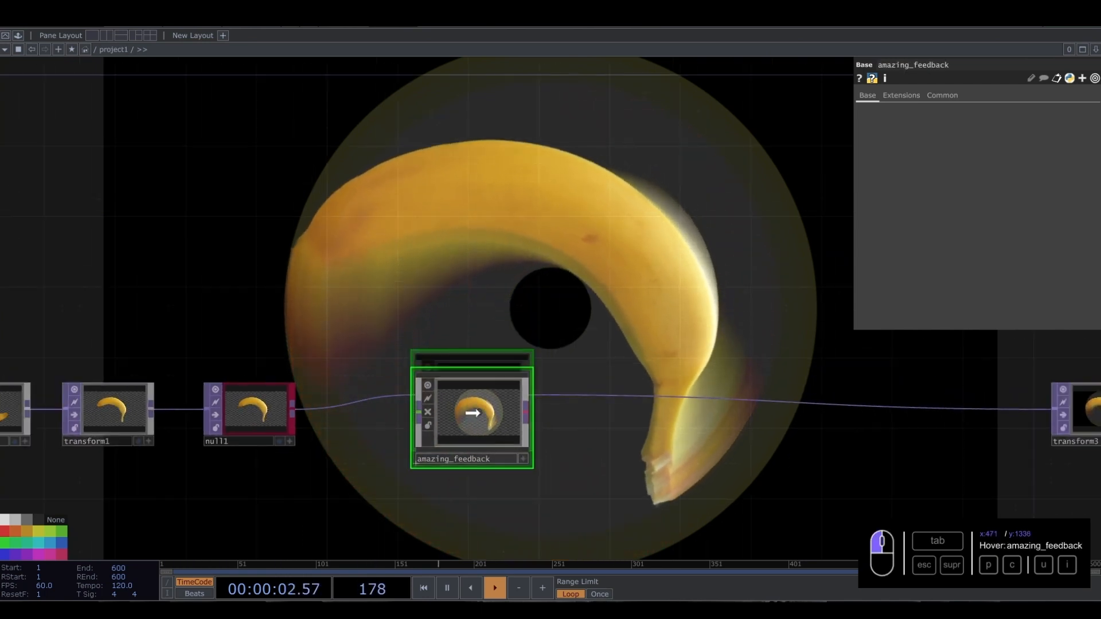
pyautogui.scroll(-3, 583, 452)
pyautogui.moveTo(886, 351); pyautogui.dragTo(744, 346)
pyautogui.moveTo(710, 345); pyautogui.dragTo(1017, 465, button='right')
pyautogui.moveTo(912, 408); pyautogui.dragTo(621, 406)
pyautogui.moveTo(449, 332); pyautogui.dragTo(611, 332)
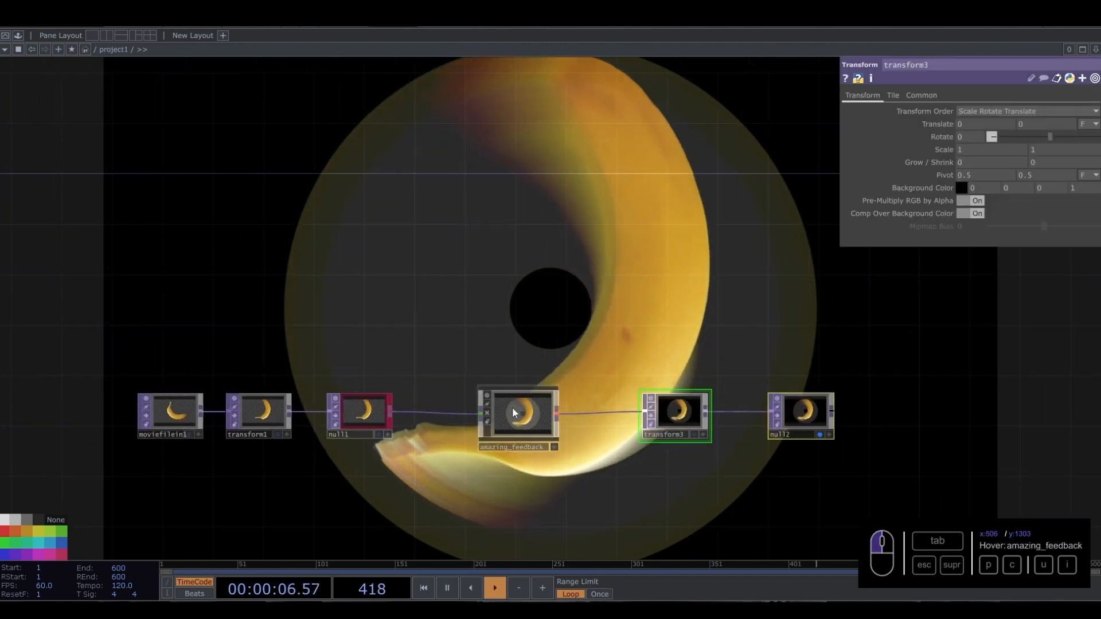
# Step: Look inside amazing_feedback to review its internal network and return to project1
pyautogui.scroll(3, 514, 413)
pyautogui.click(523, 417)
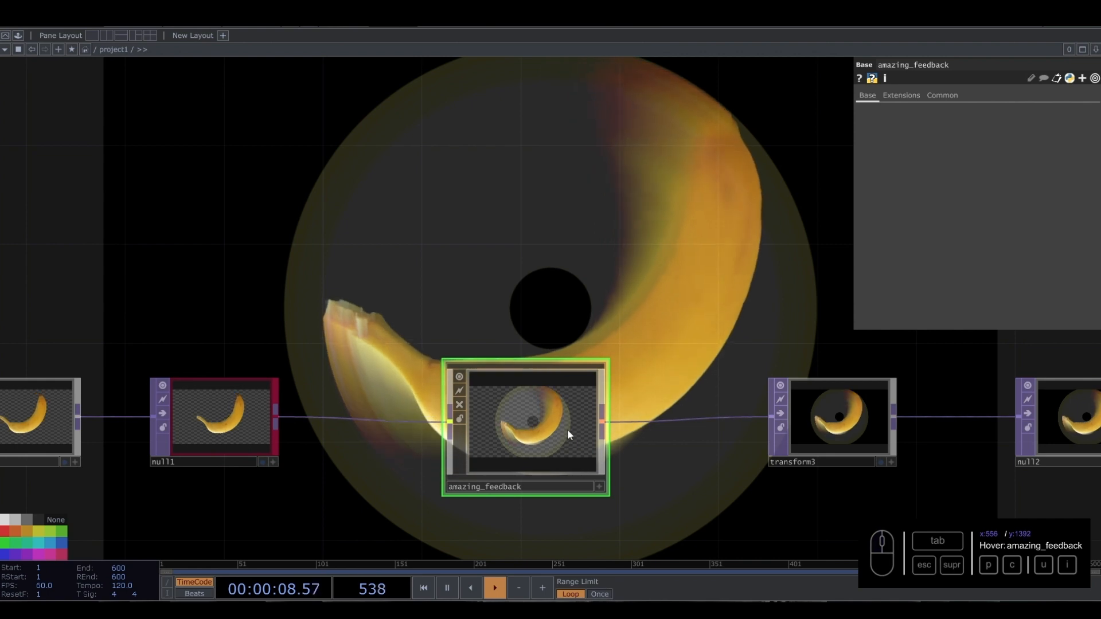
pyautogui.press('i')
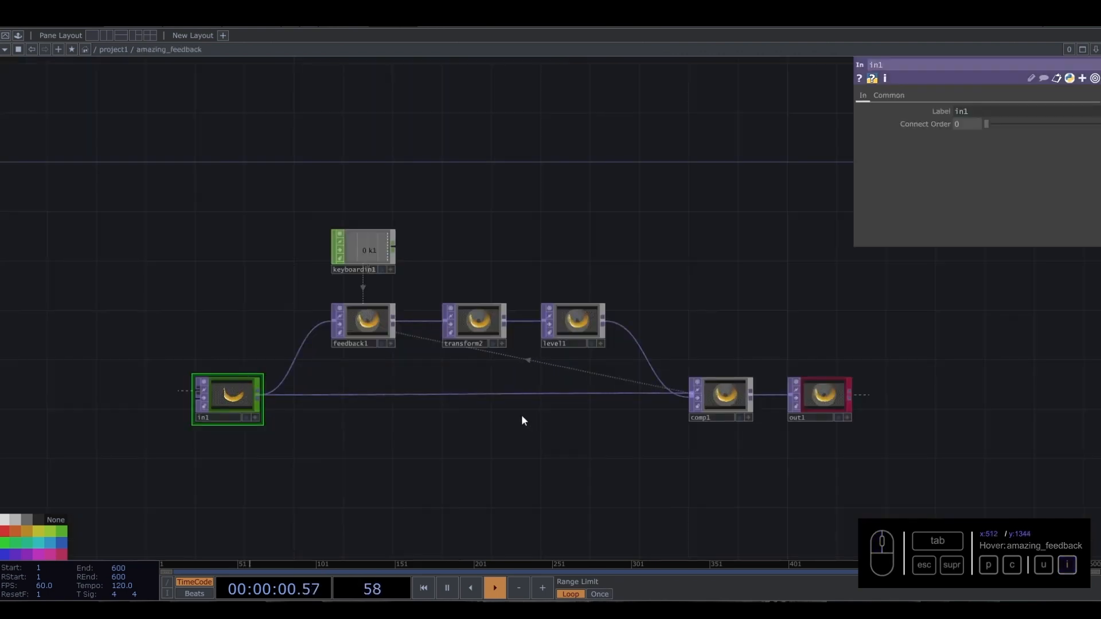
pyautogui.press('u')
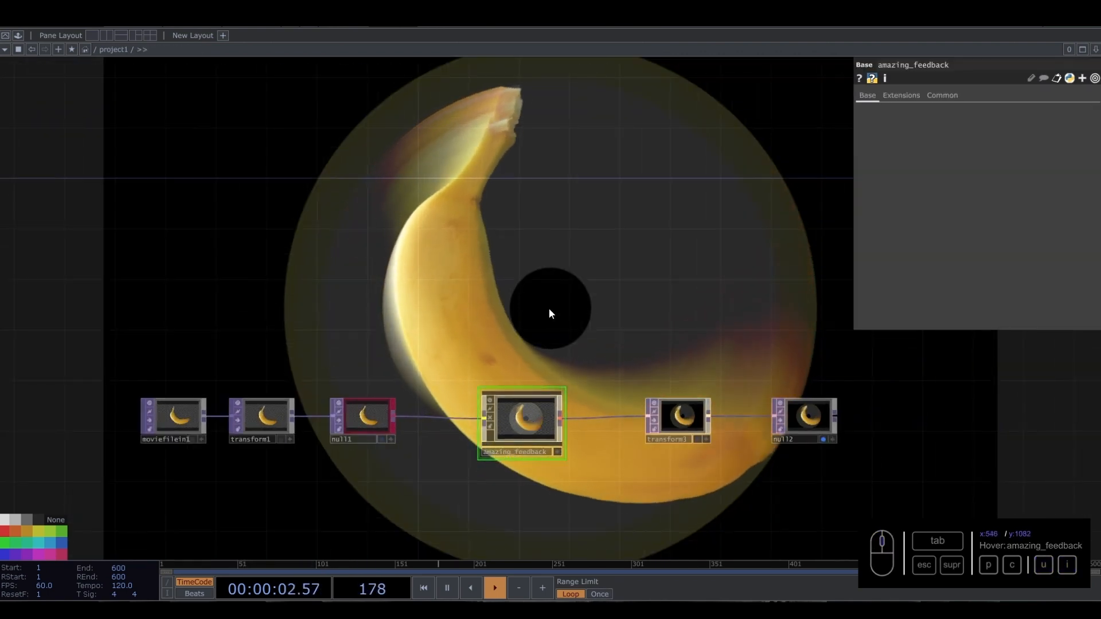
# Step: Inspect the parameters of level1 and transform2 inside amazing_feedback and return to the project1 network
pyautogui.scroll(1, 531, 413)
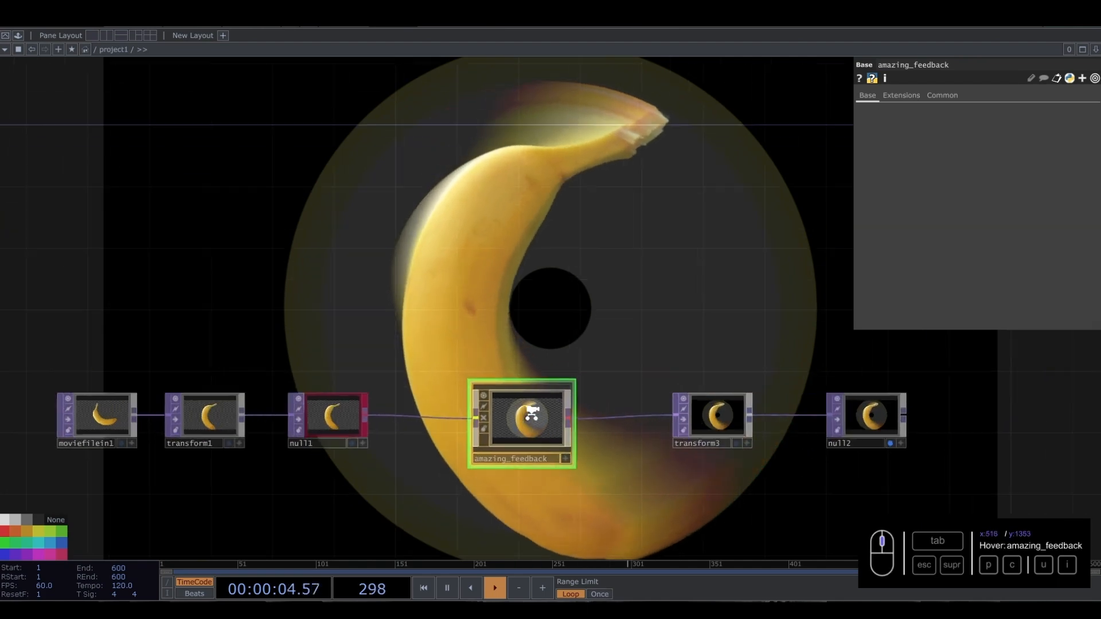
pyautogui.scroll(3, 534, 407)
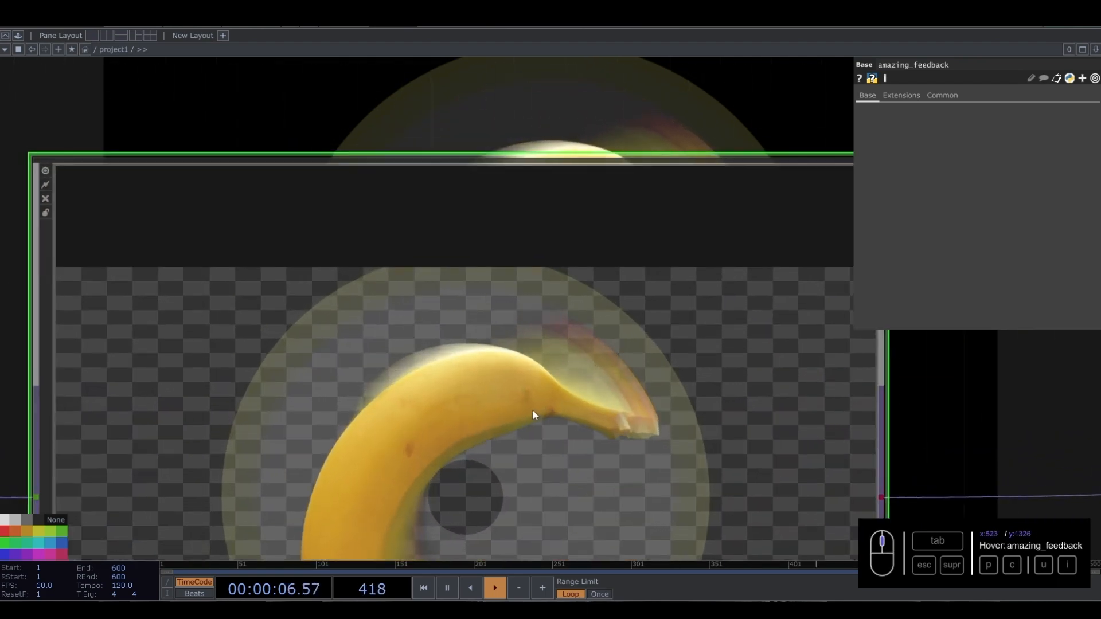
pyautogui.scroll(2, 532, 410)
pyautogui.click(483, 311)
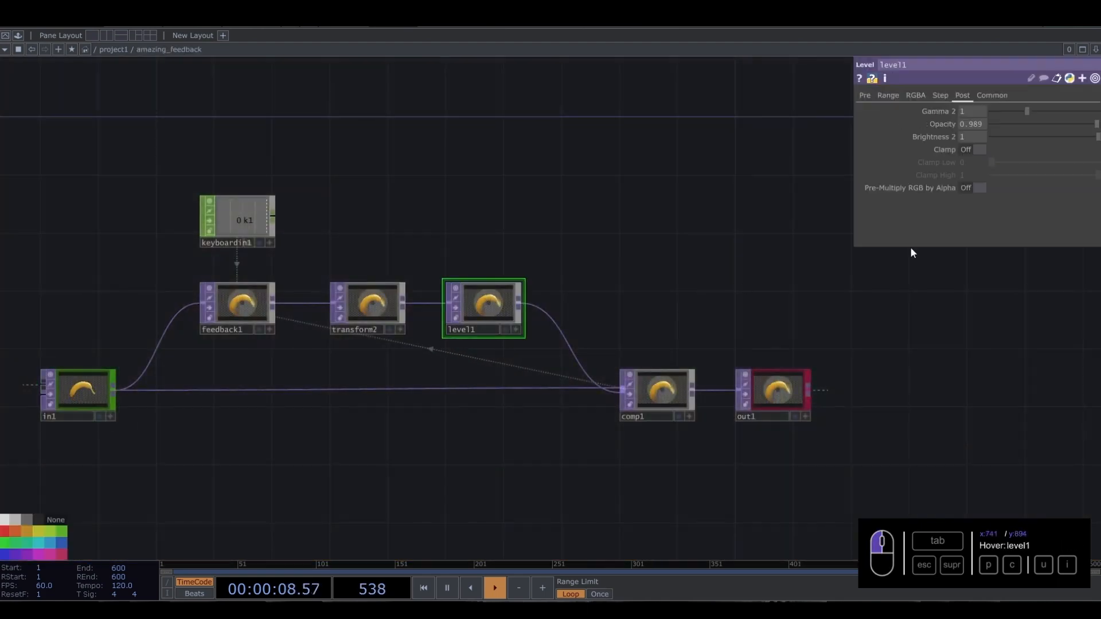
pyautogui.click(373, 300)
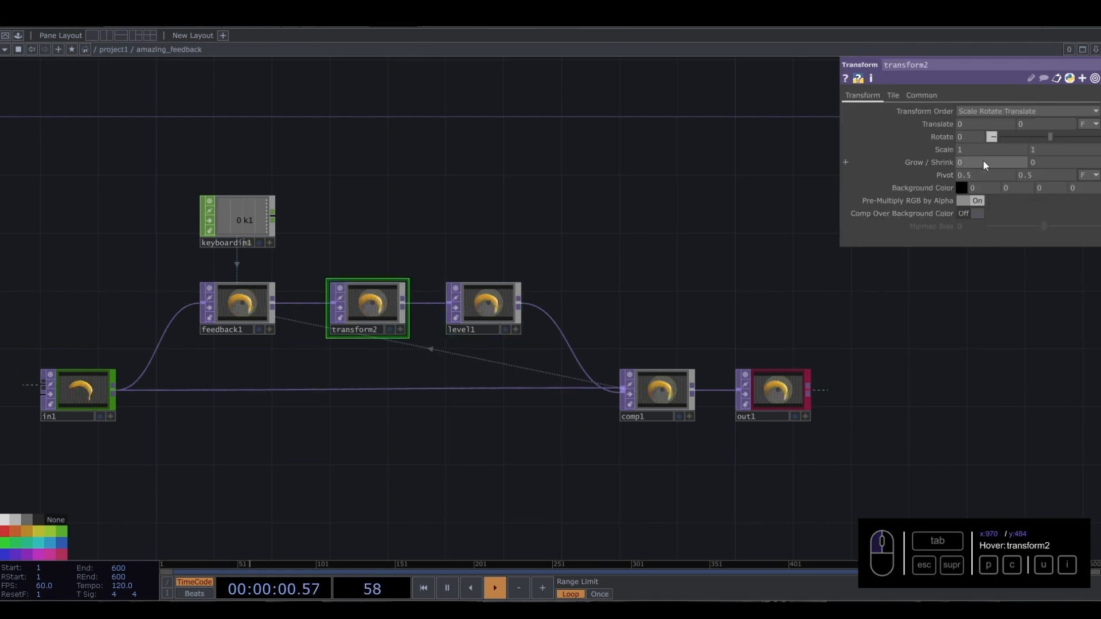
pyautogui.scroll(-5, 404, 408)
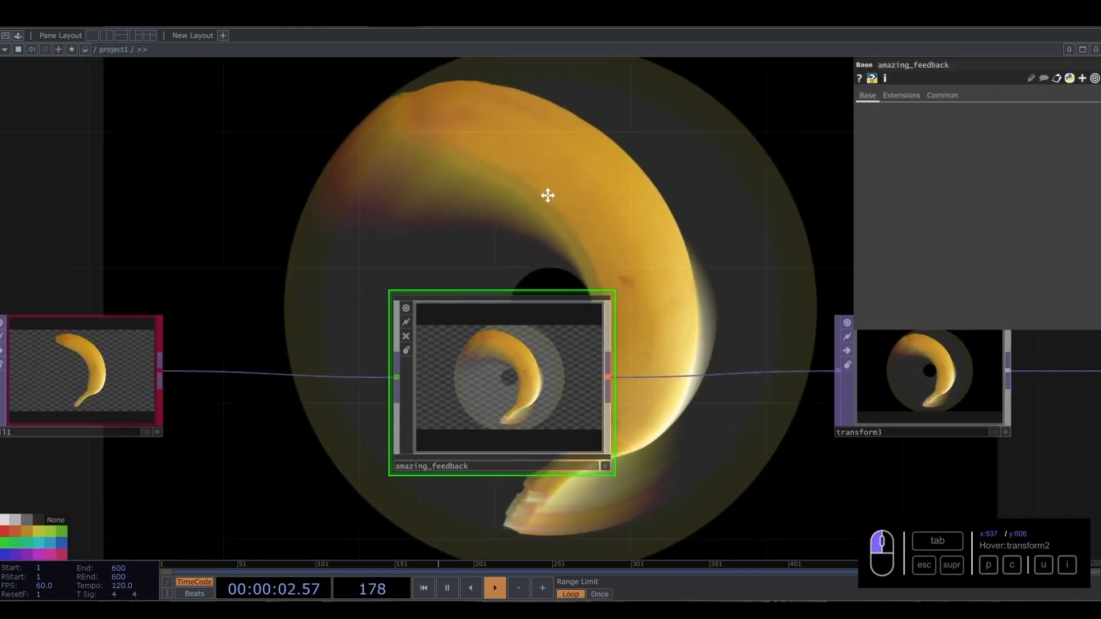
pyautogui.moveTo(548, 195); pyautogui.dragTo(573, 191)
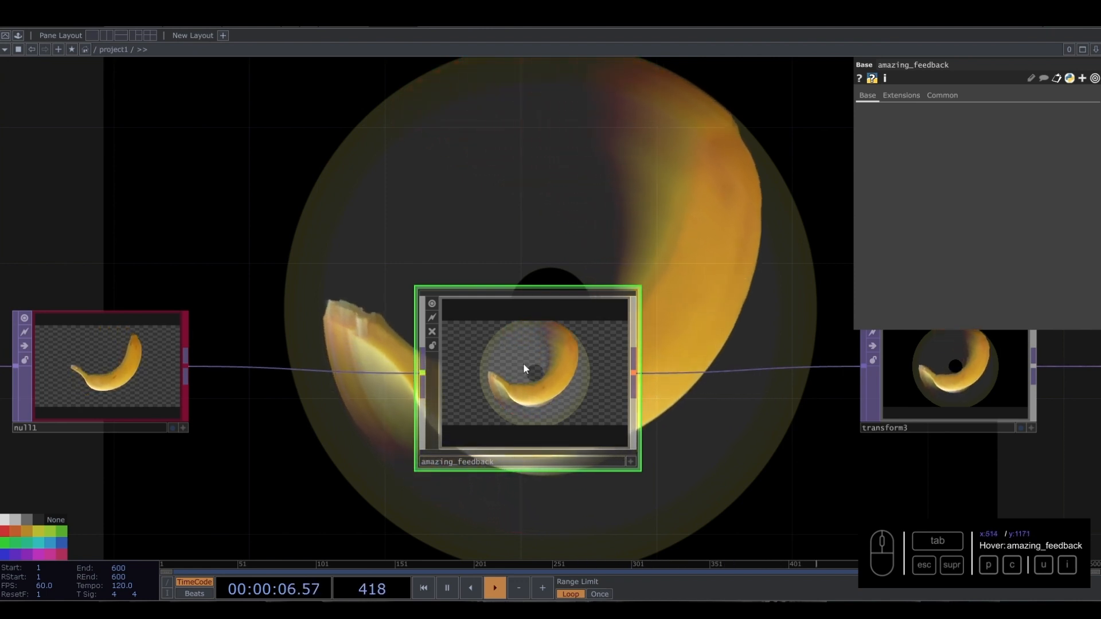
# Step: Review the Common, Extensions and Base parameter pages of amazing_feedback
pyautogui.click(905, 95)
pyautogui.click(933, 95)
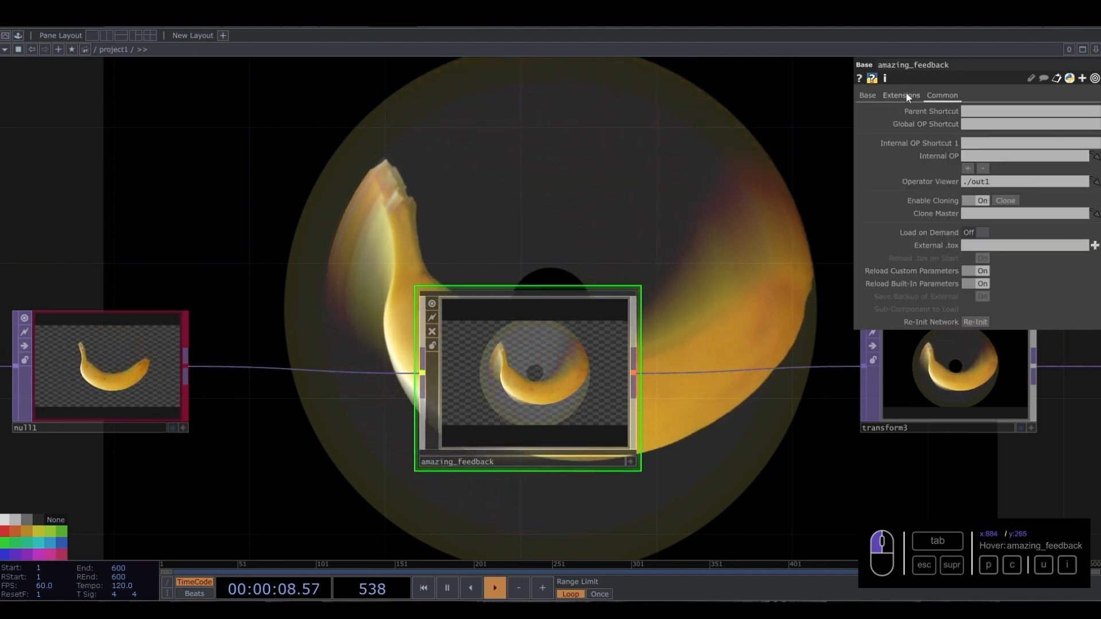
pyautogui.click(905, 94)
pyautogui.click(867, 95)
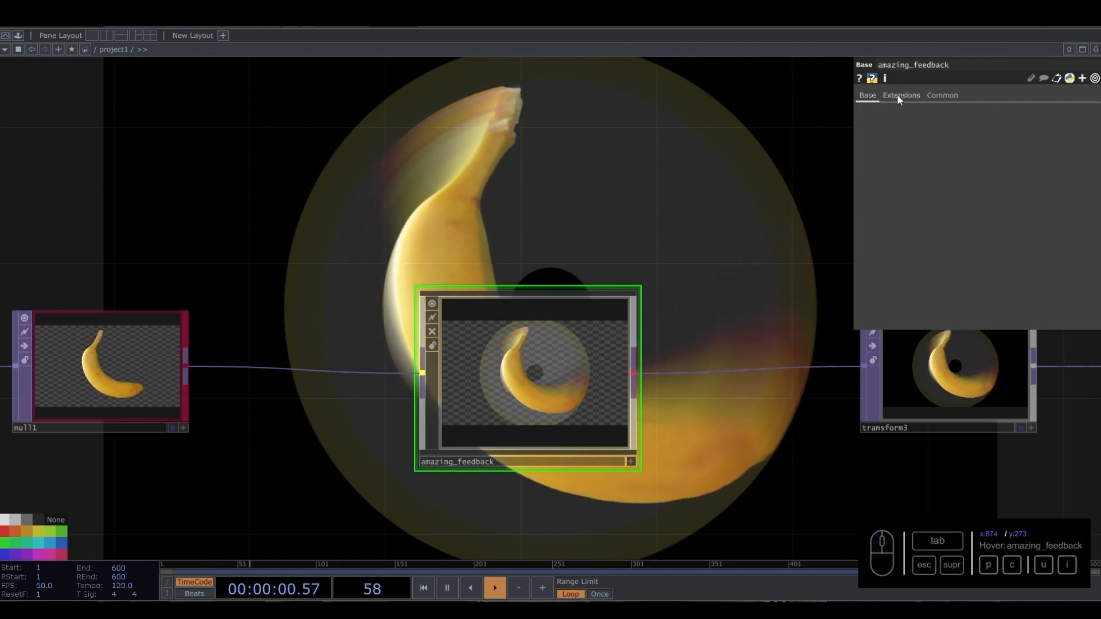
# Step: Open the Component Editor for amazing_feedback and add a custom parameter page named General
pyautogui.rightClick(491, 370)
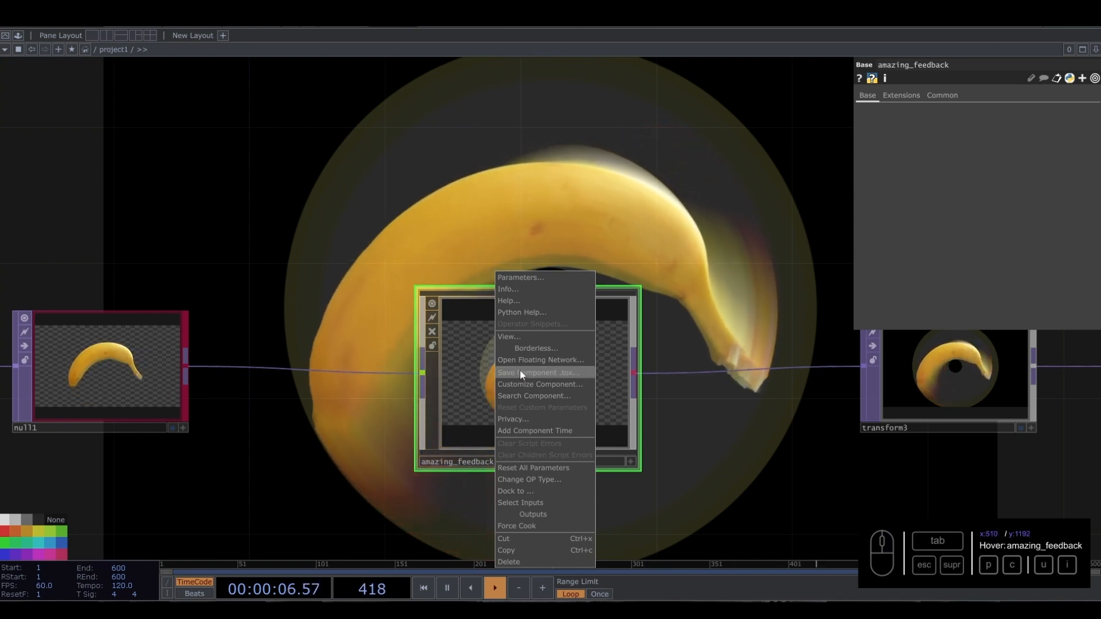
pyautogui.click(548, 386)
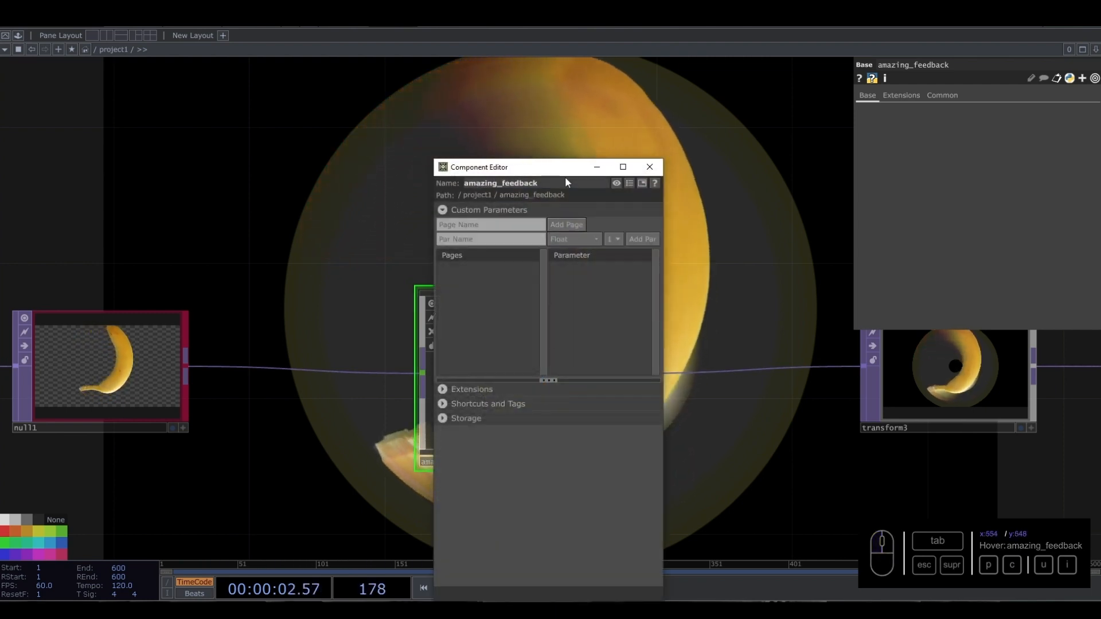
pyautogui.moveTo(565, 169); pyautogui.dragTo(710, 137)
pyautogui.click(655, 194)
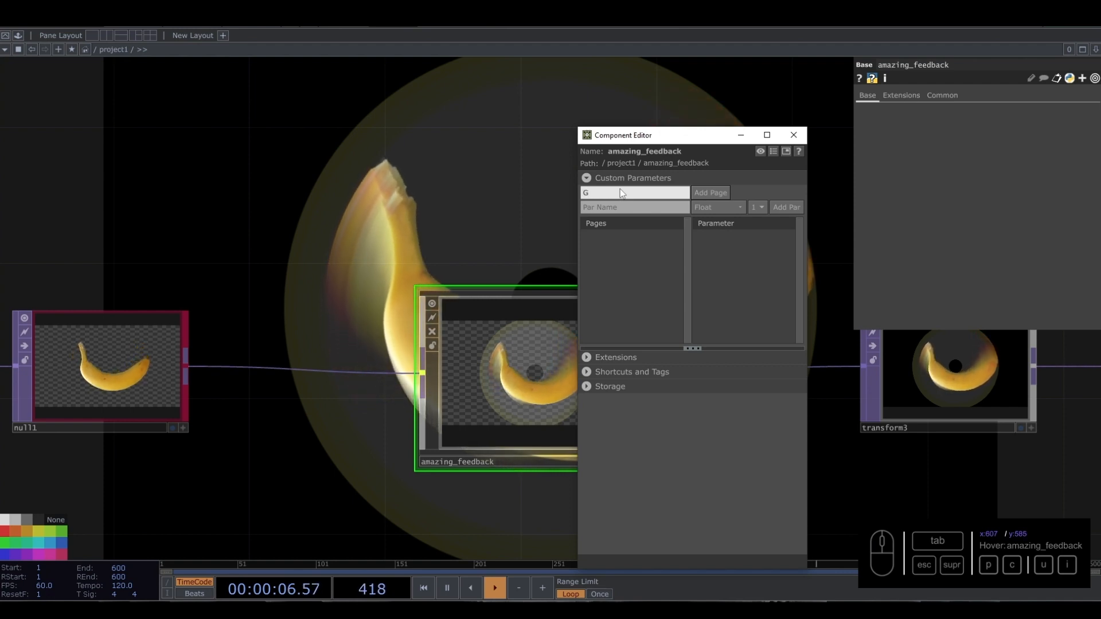
pyautogui.write('General')
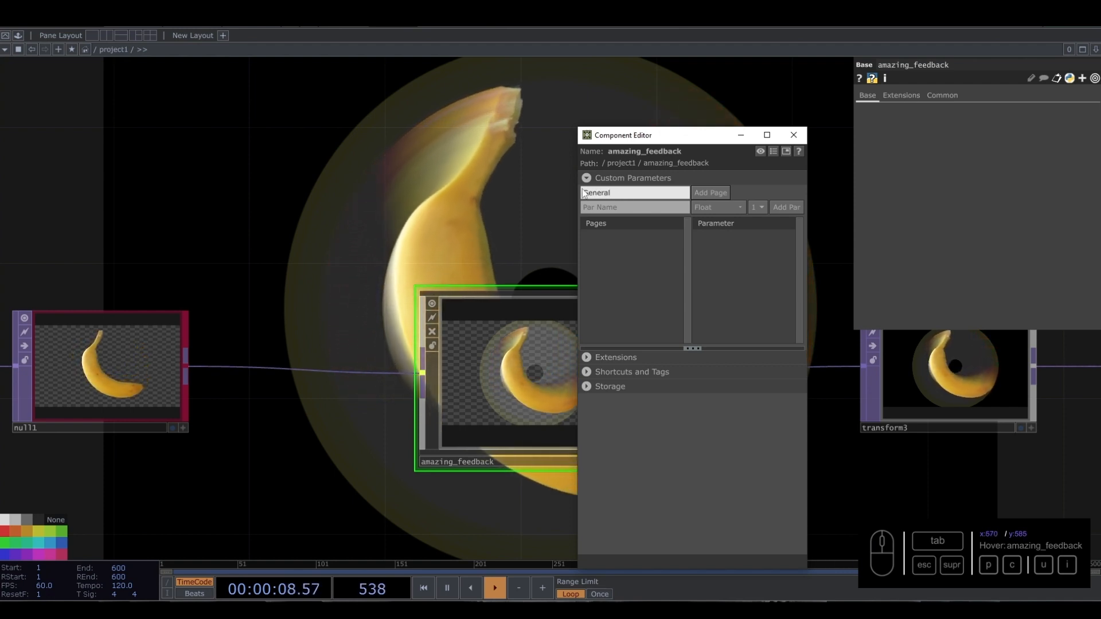
pyautogui.click(711, 192)
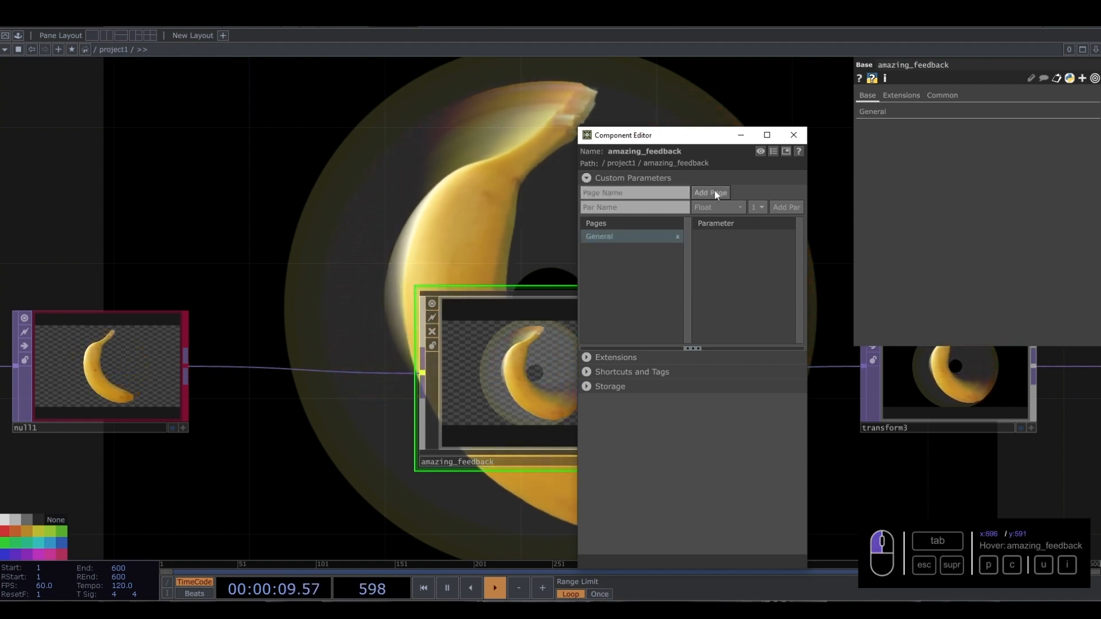
pyautogui.click(875, 112)
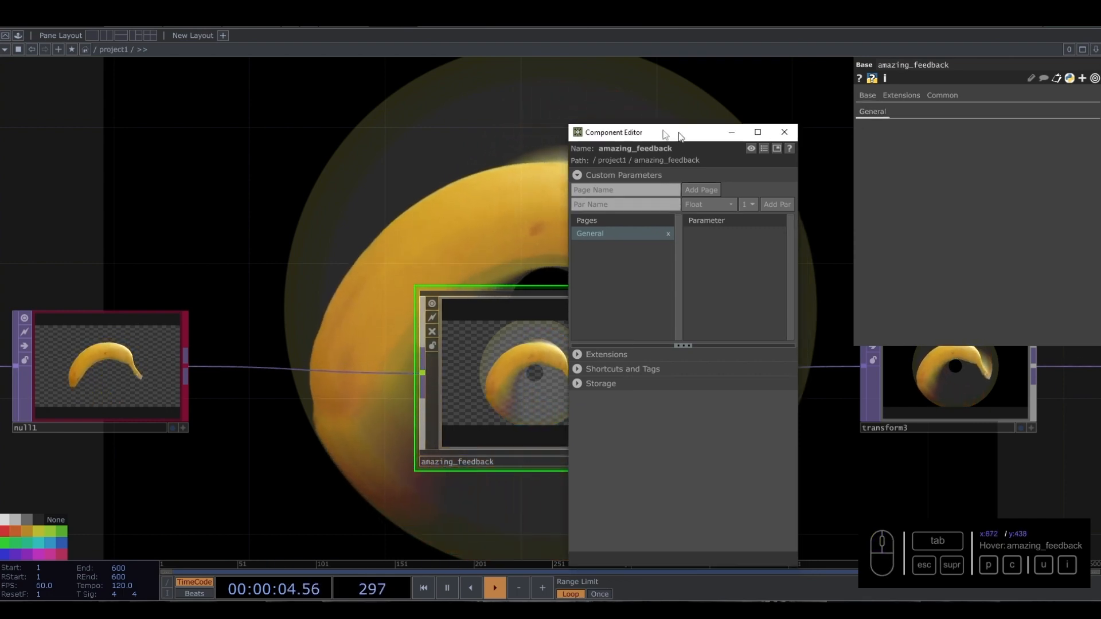
# Step: Inspect level1 inside amazing_feedback, add a Float parameter named Opacity to the General page, and close the Component Editor
pyautogui.moveTo(664, 134); pyautogui.dragTo(233, 115)
pyautogui.scroll(10, 504, 374)
pyautogui.scroll(3, 525, 363)
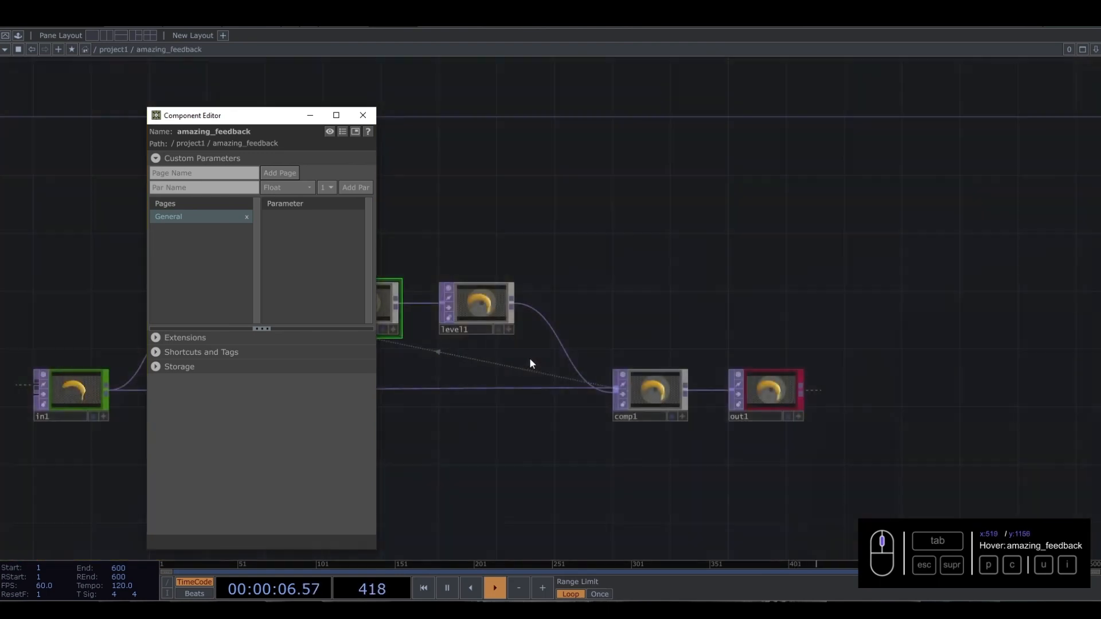
pyautogui.moveTo(510, 217); pyautogui.dragTo(665, 227)
pyautogui.click(640, 304)
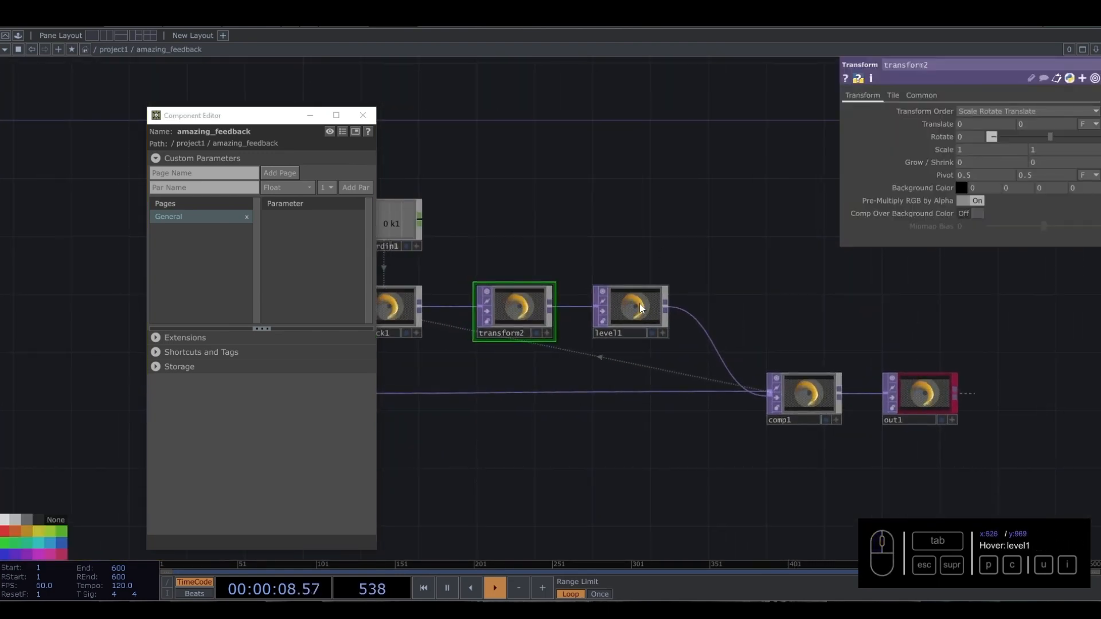
pyautogui.click(639, 304)
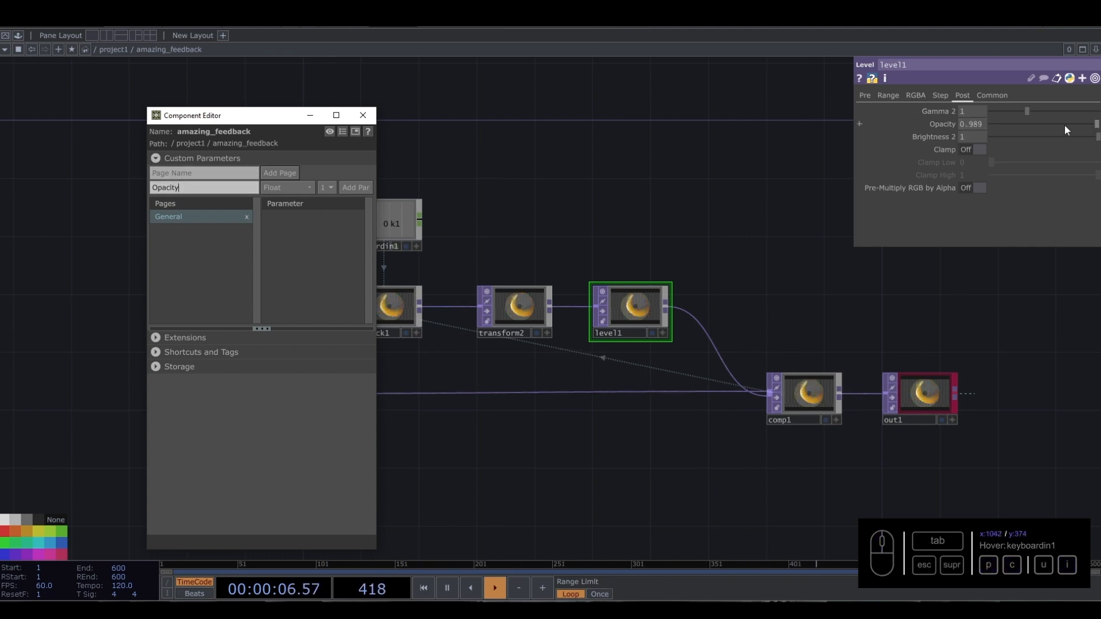
pyautogui.click(349, 190)
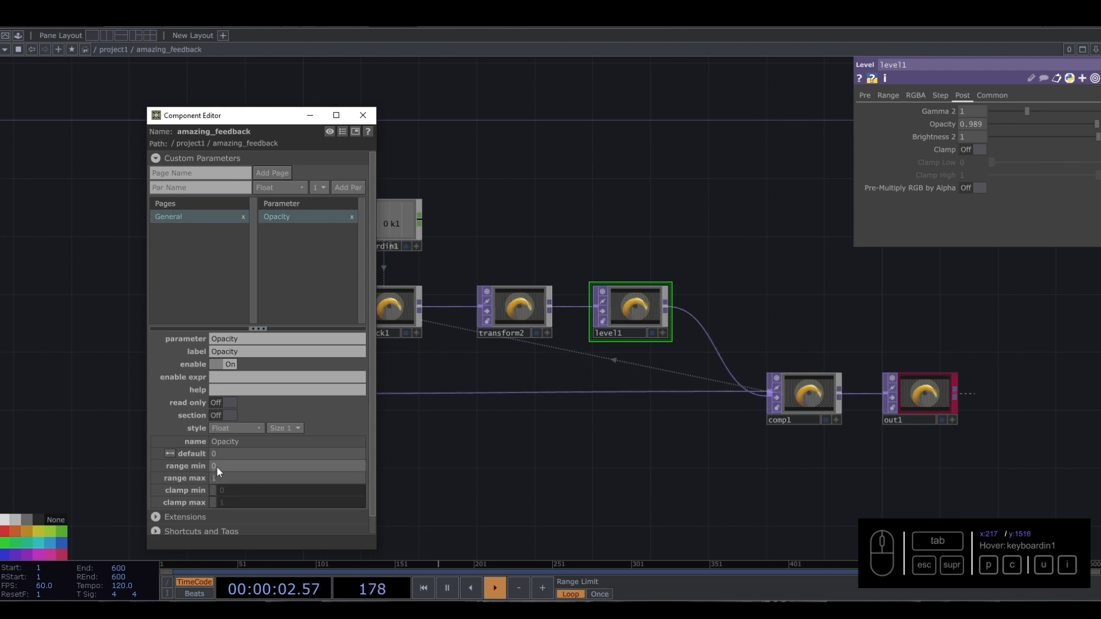
pyautogui.click(364, 120)
# Step: Copy amazing_feedback's custom Opacity parameter and paste it as a bind onto the Opacity of level1
pyautogui.scroll(-10, 516, 295)
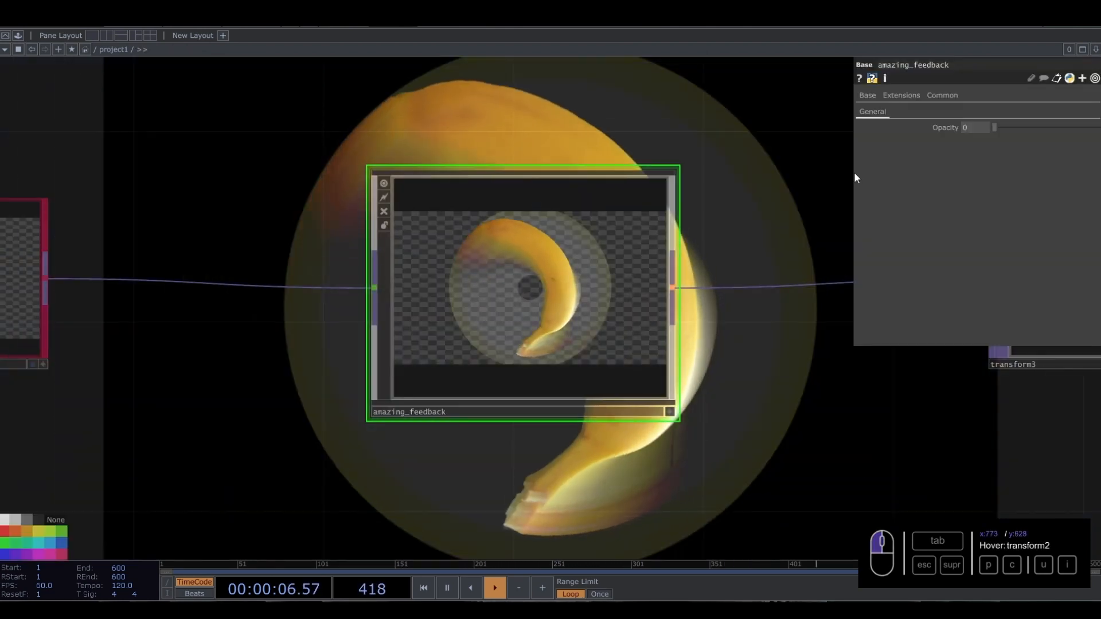
pyautogui.rightClick(969, 127)
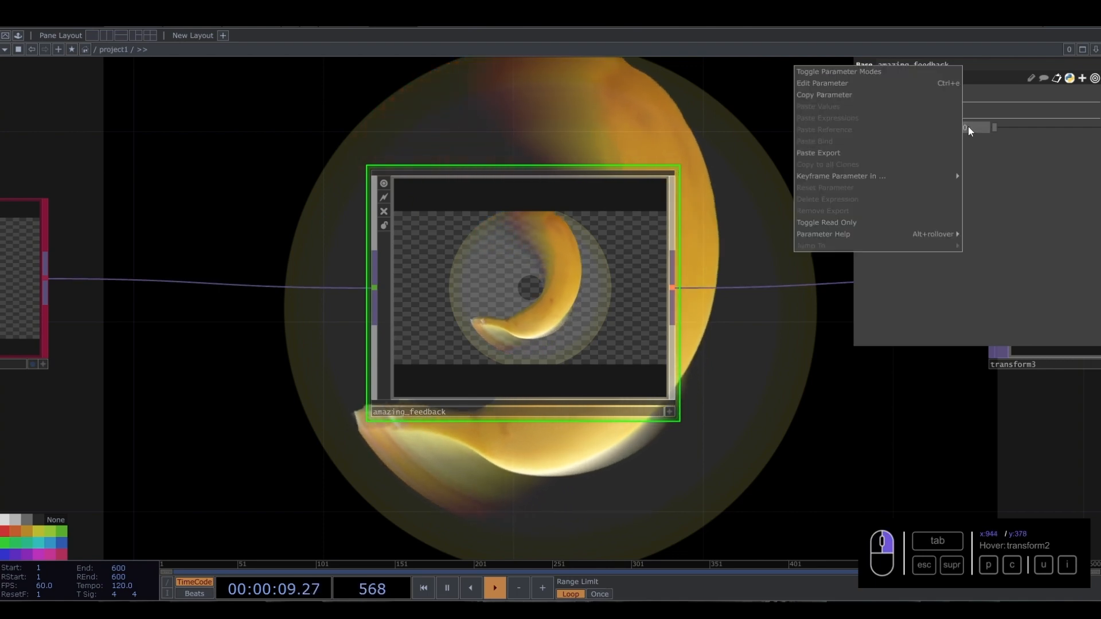
pyautogui.click(864, 95)
pyautogui.scroll(10, 525, 270)
pyautogui.scroll(3, 590, 328)
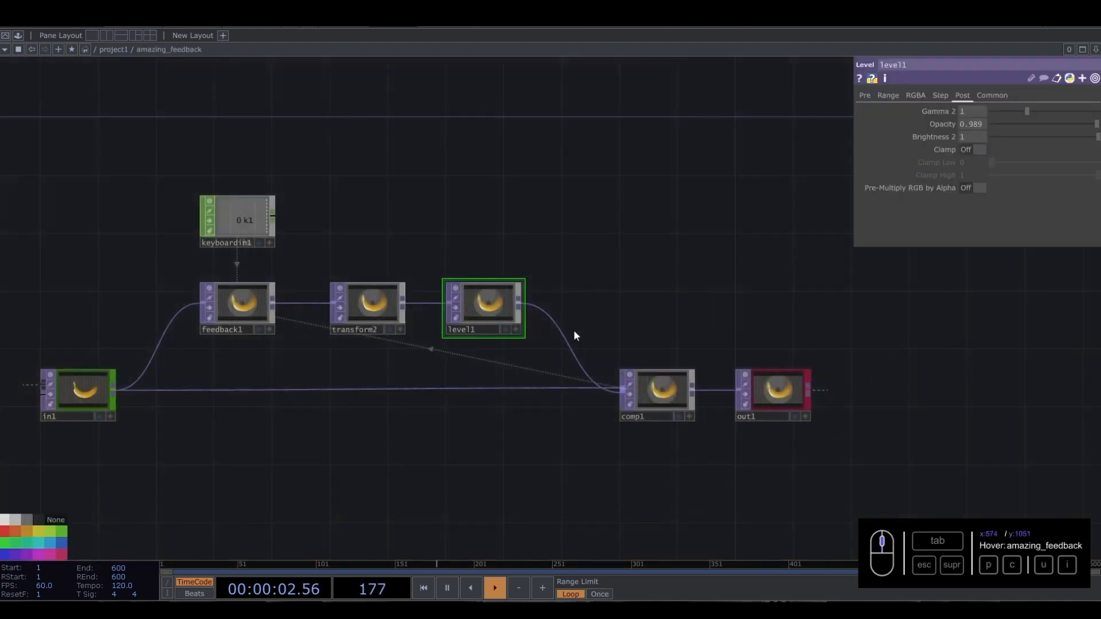
pyautogui.rightClick(979, 120)
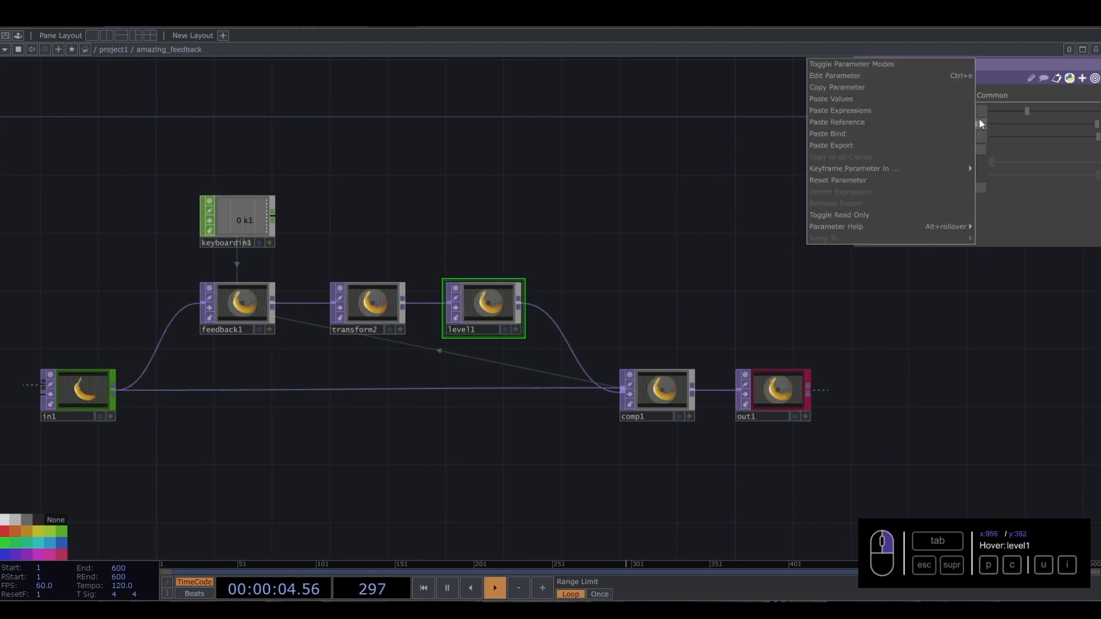
pyautogui.click(837, 136)
# Step: Return to project1, set amazing_feedback's Opacity to 0.709, and check the bound Opacity on level1 inside it
pyautogui.scroll(-1, 512, 378)
pyautogui.scroll(-4, 511, 377)
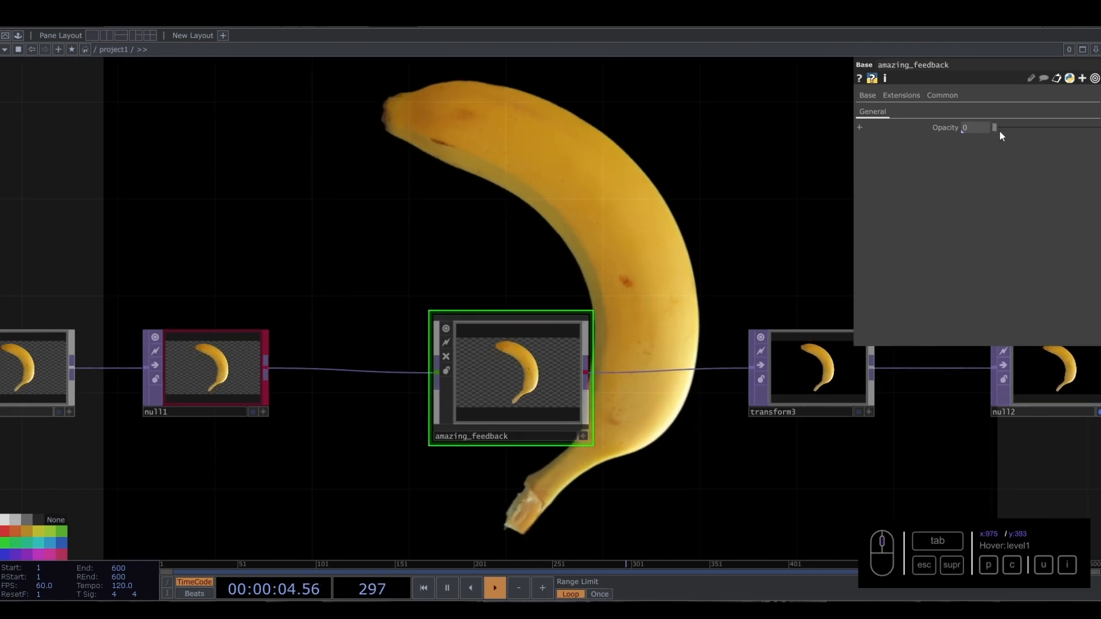
pyautogui.moveTo(999, 132); pyautogui.dragTo(1067, 135)
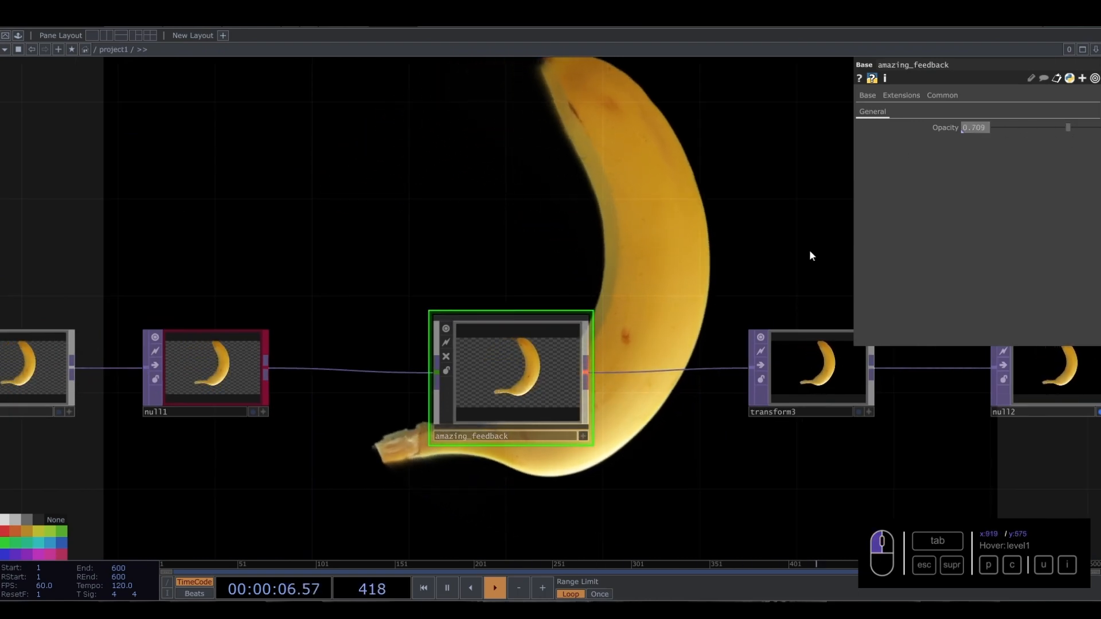
pyautogui.scroll(5, 592, 368)
pyautogui.scroll(3, 486, 314)
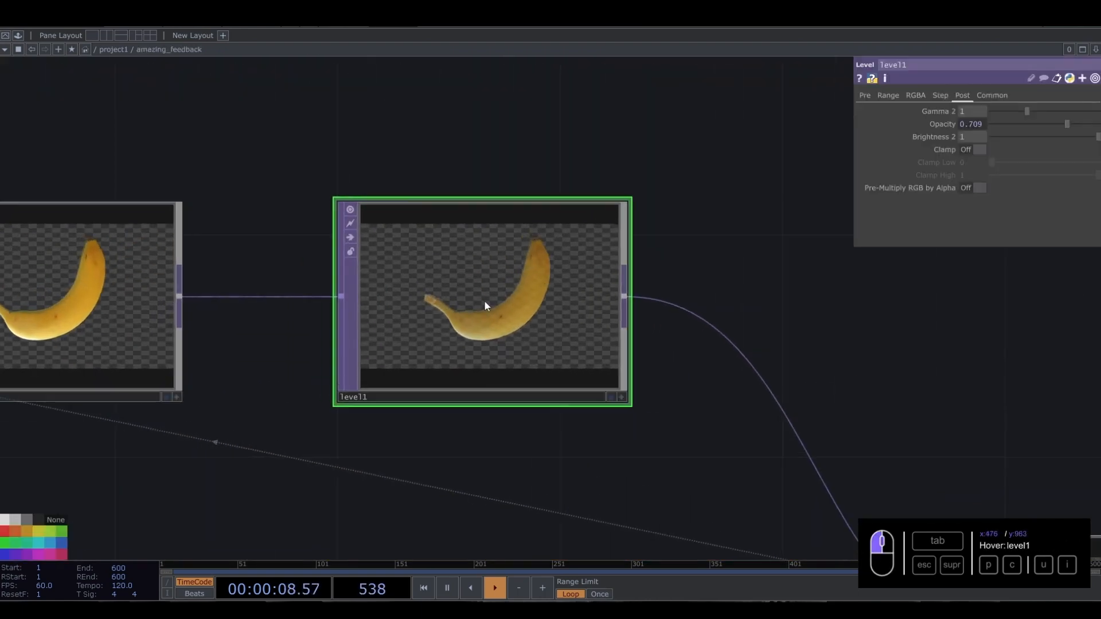
pyautogui.scroll(-5, 547, 361)
pyautogui.scroll(-3, 541, 361)
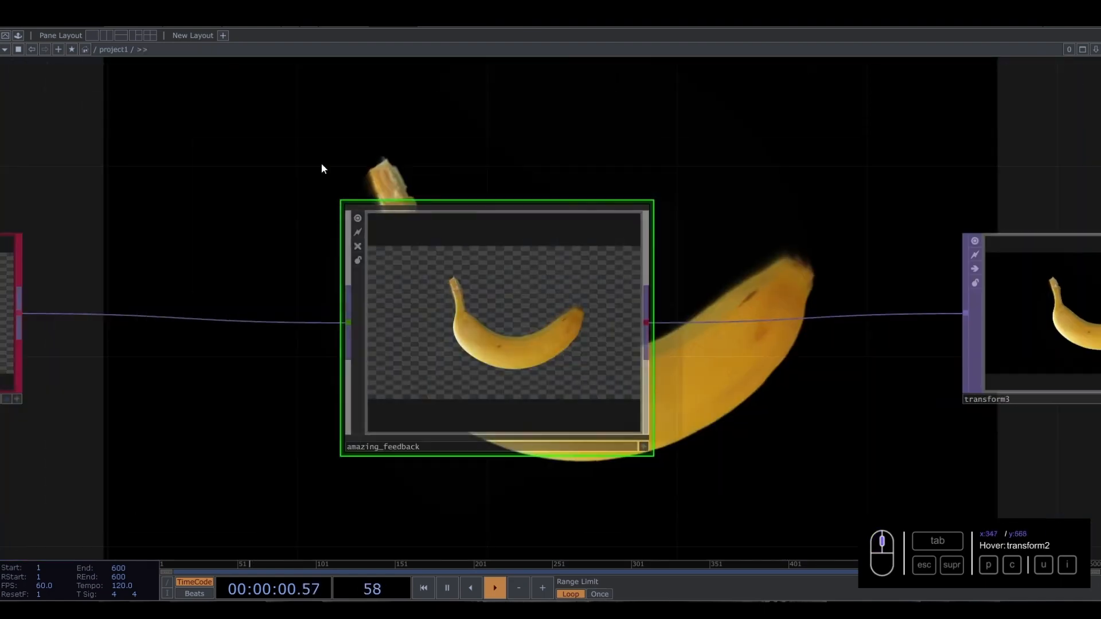
# Step: Split the workspace into two side-by-side panes, showing project1 in one and the amazing_feedback network with level1 in the other
pyautogui.click(106, 35)
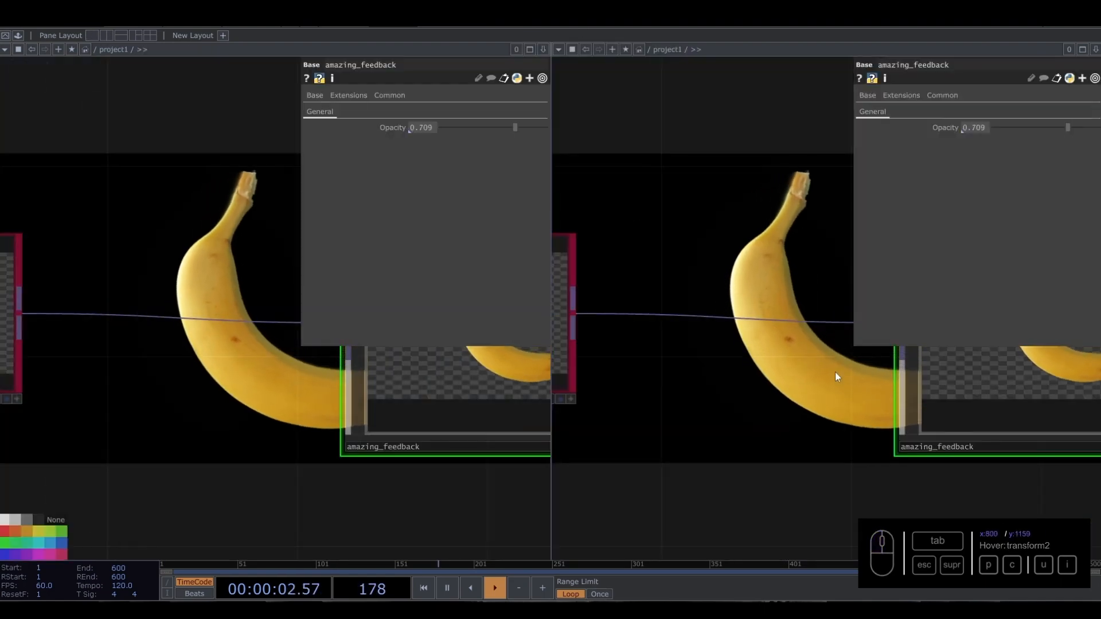
pyautogui.scroll(6, 924, 277)
pyautogui.scroll(10, 785, 316)
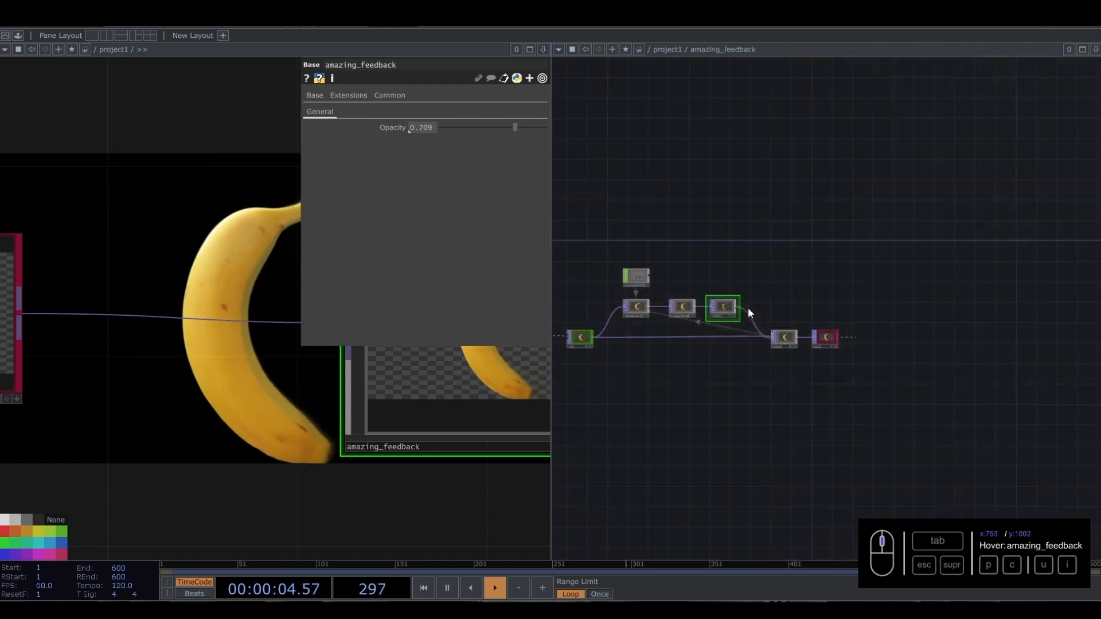
pyautogui.moveTo(2, 374); pyautogui.dragTo(0, 375)
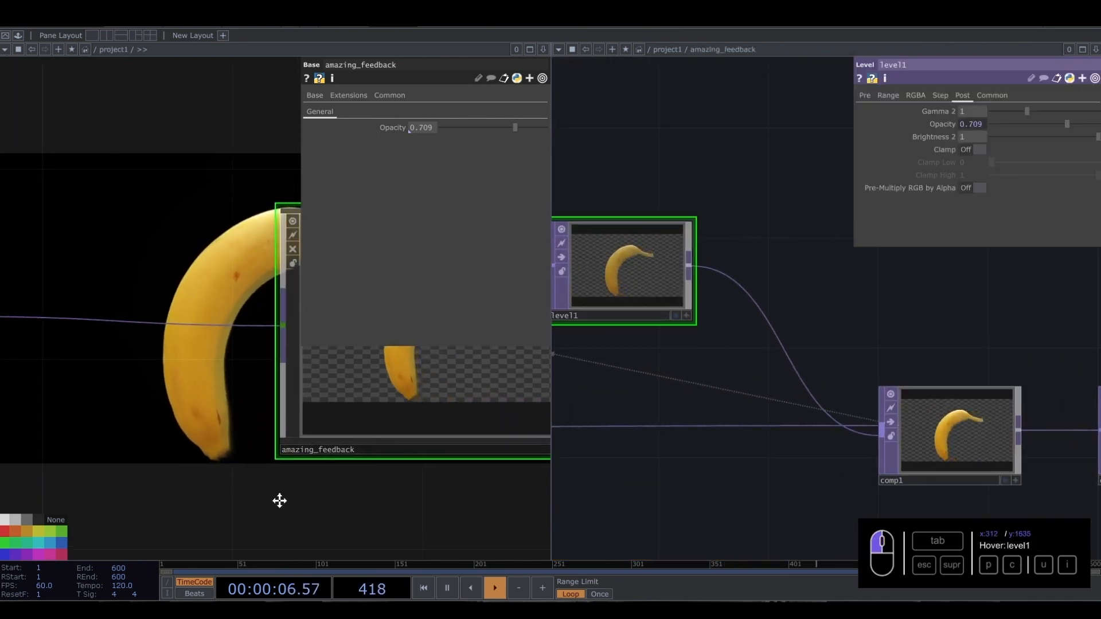
pyautogui.moveTo(278, 499); pyautogui.dragTo(166, 487)
pyautogui.scroll(-3, 174, 400)
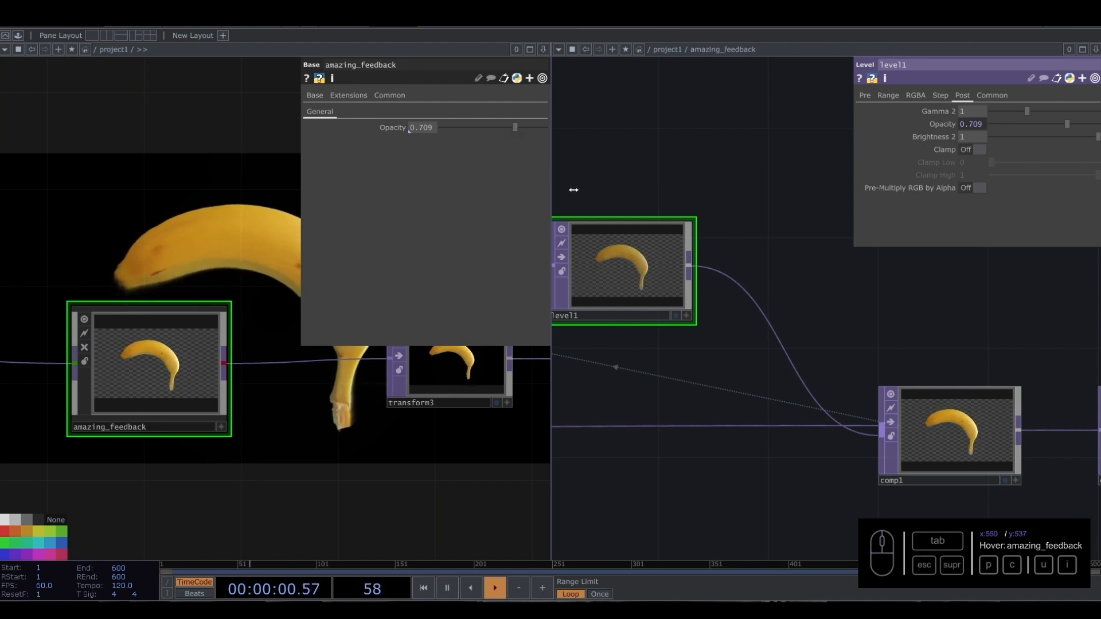
pyautogui.moveTo(631, 152); pyautogui.dragTo(699, 162)
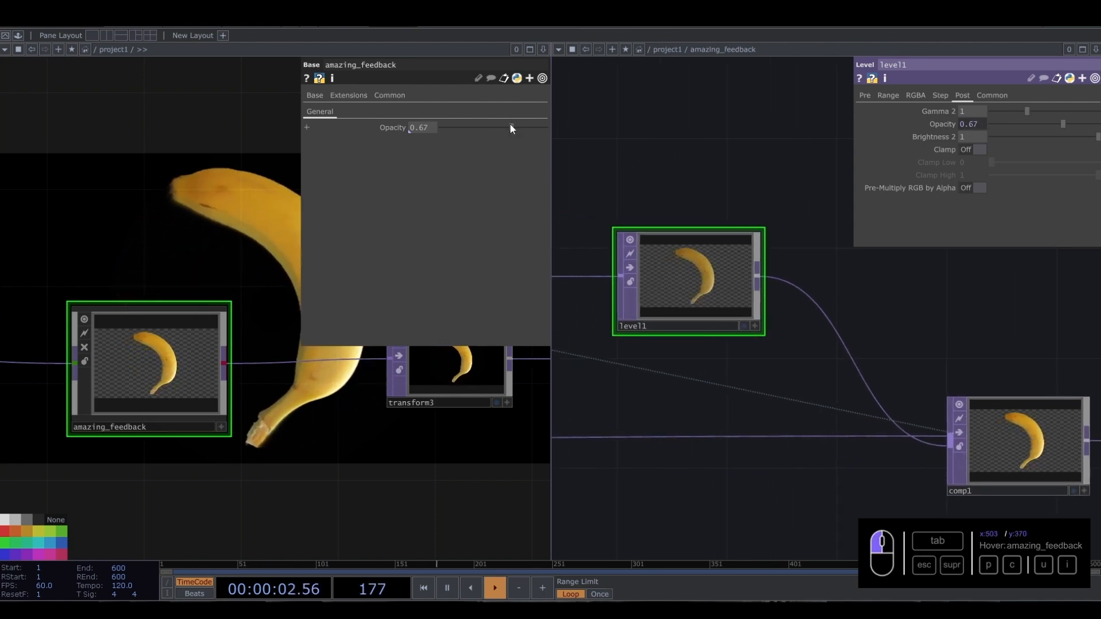
# Step: Test the two-way bind by setting amazing_feedback's Opacity to 0.447 and raising the Opacity on level1 to 0.898
pyautogui.moveTo(510, 125); pyautogui.dragTo(488, 129)
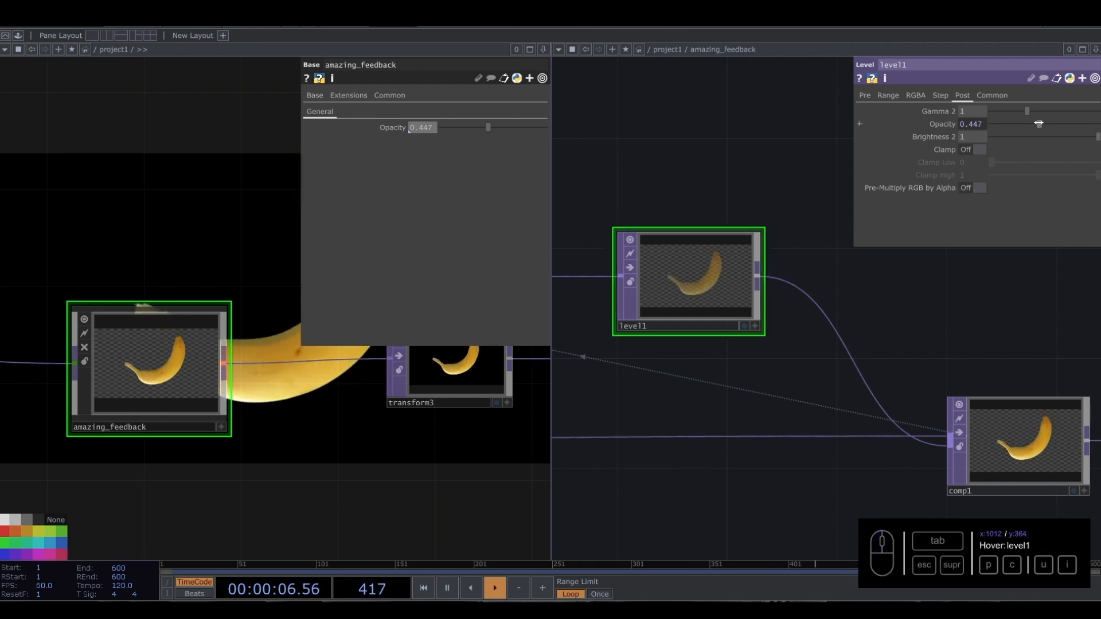
pyautogui.moveTo(1040, 124); pyautogui.dragTo(1047, 123)
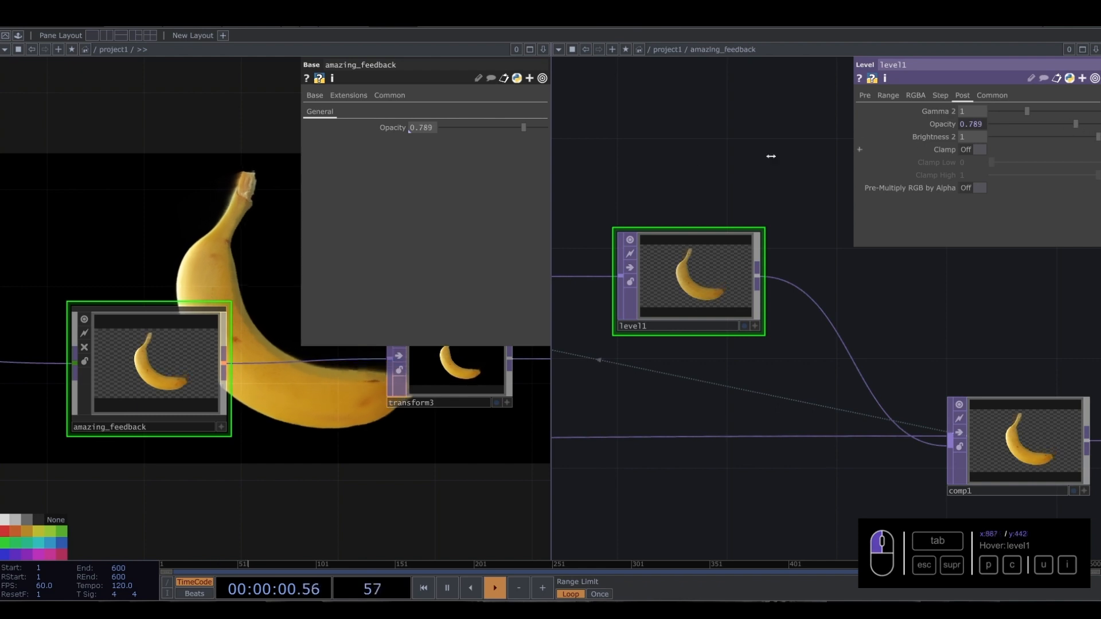
pyautogui.moveTo(1080, 123); pyautogui.dragTo(1092, 124)
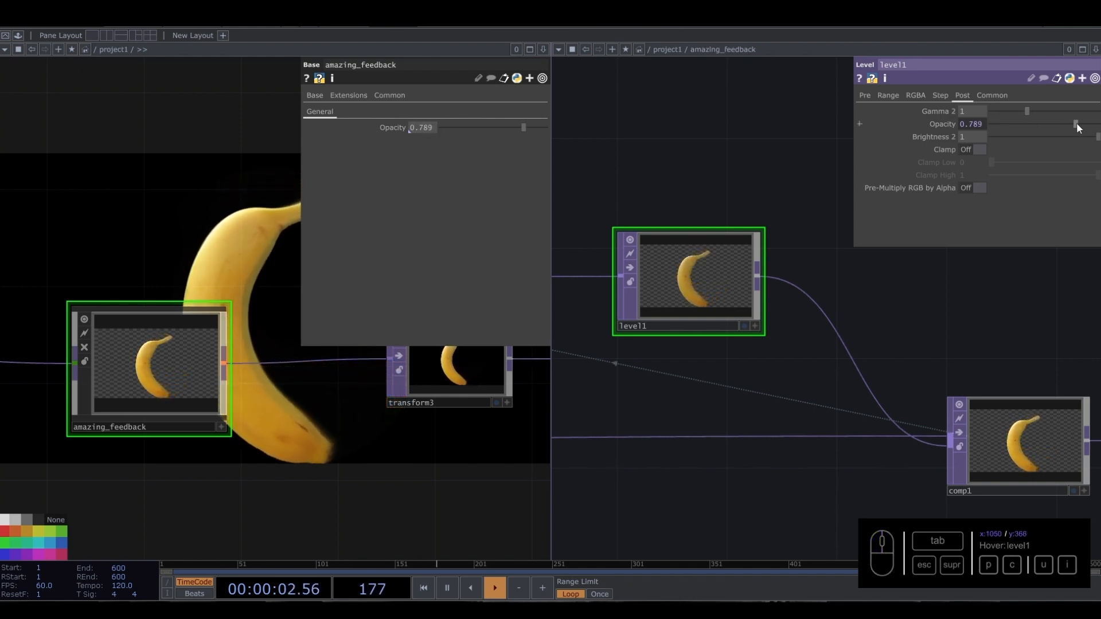
pyautogui.scroll(-5, 652, 294)
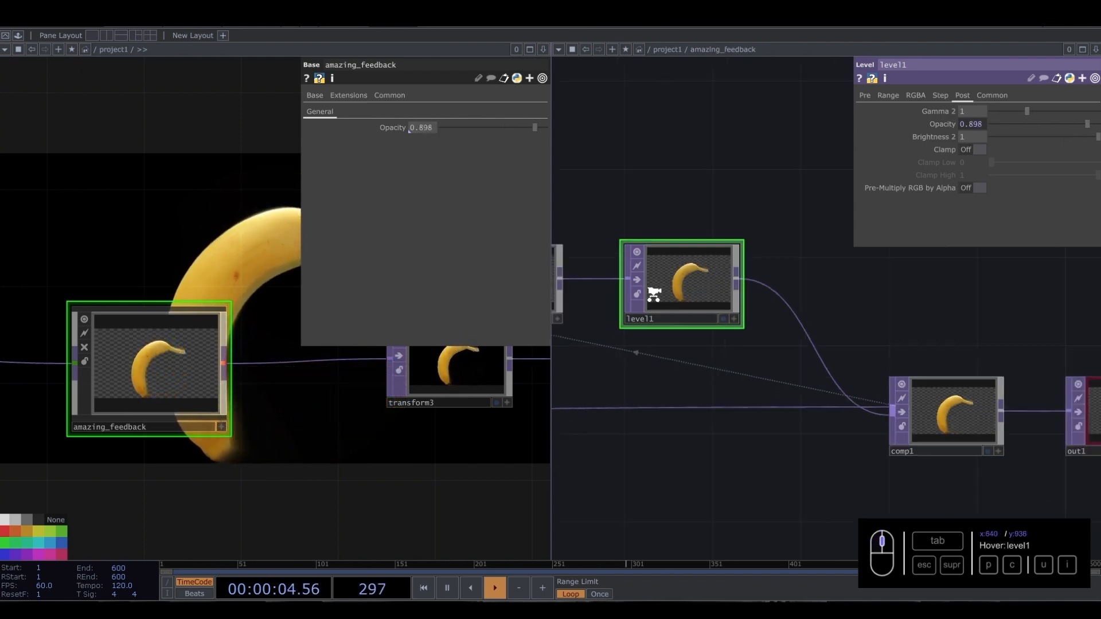
# Step: Copy amazing_feedback's Opacity parameter and paste it as a reference onto the Opacity of level1
pyautogui.moveTo(613, 386); pyautogui.dragTo(745, 404)
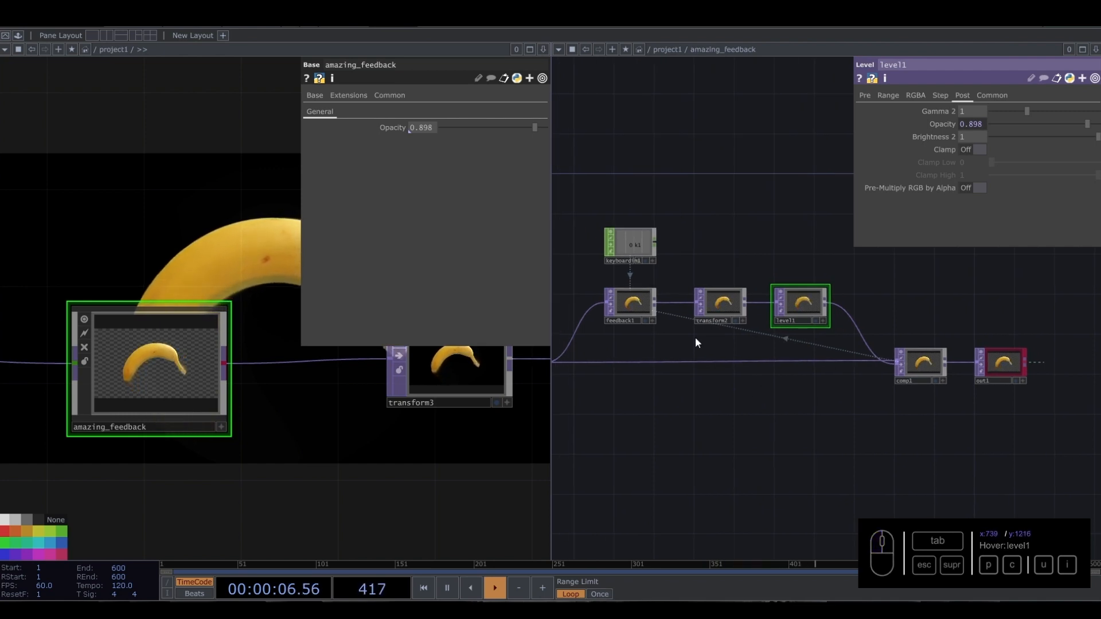
pyautogui.rightClick(400, 125)
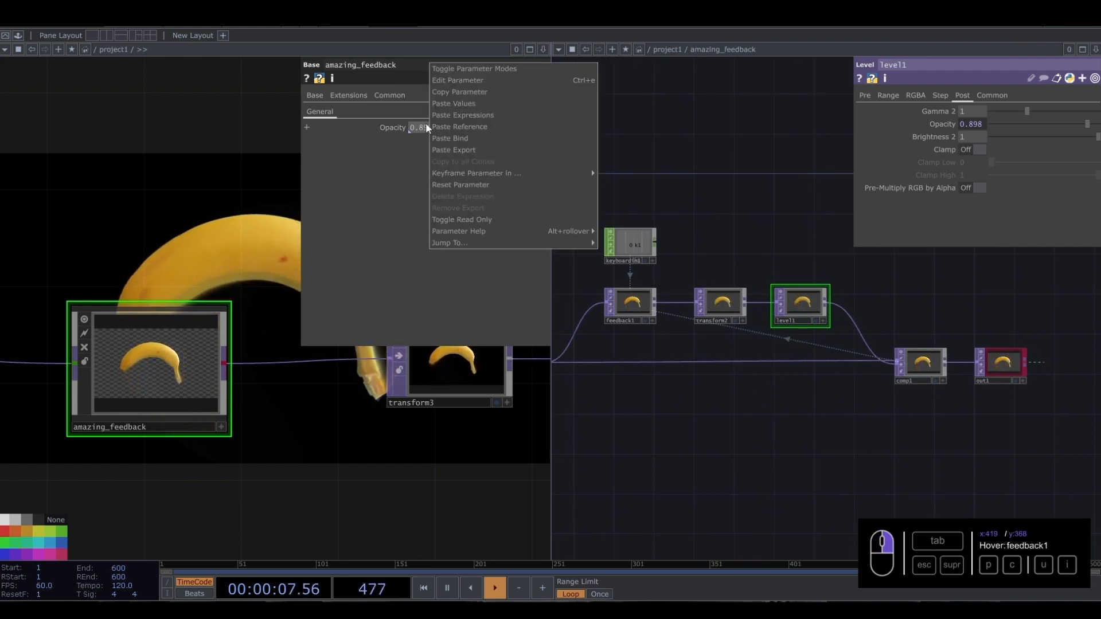
pyautogui.click(456, 93)
pyautogui.rightClick(979, 125)
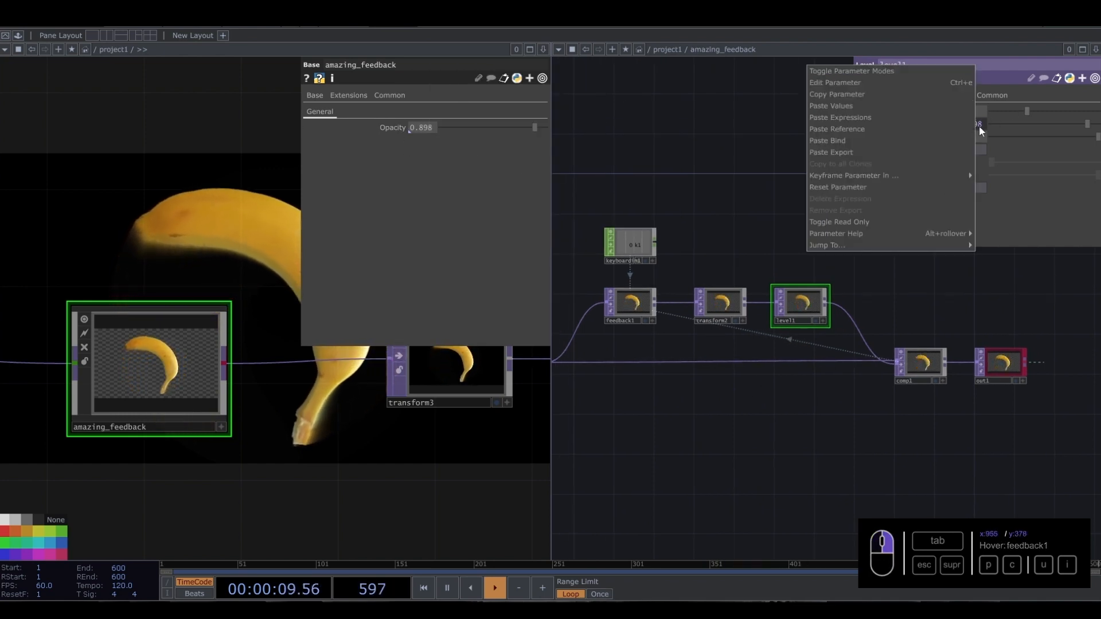
pyautogui.click(879, 128)
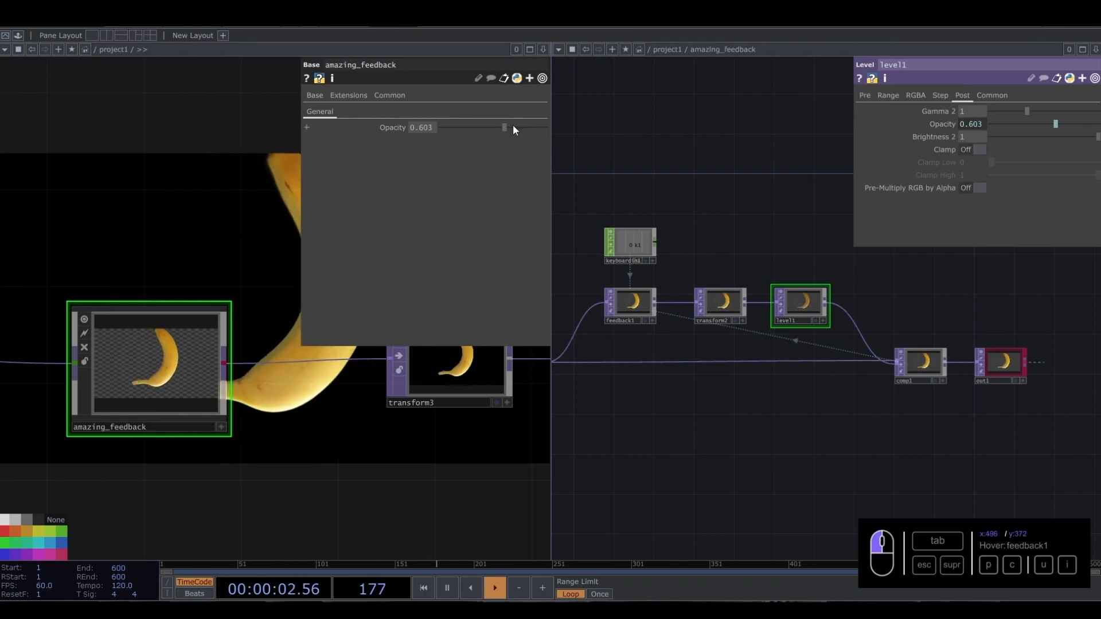
# Step: Test the one-way reference by setting amazing_feedback's Opacity to 0.469 and changing level1's Opacity to 0.311, followed by 0.621
pyautogui.click(491, 132)
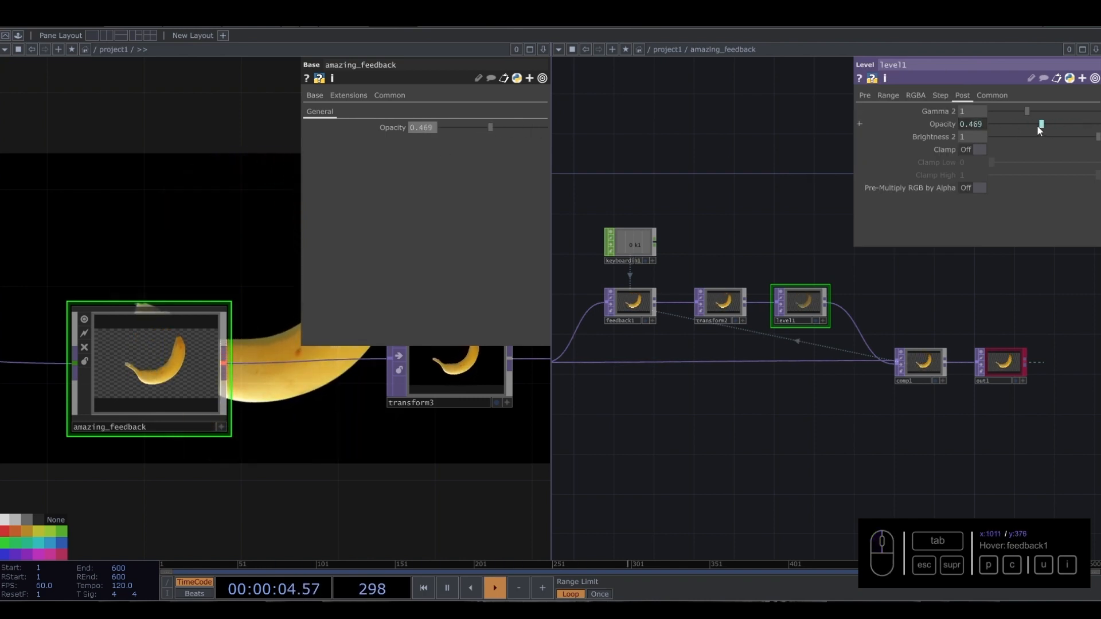
pyautogui.moveTo(1041, 125); pyautogui.dragTo(1026, 125)
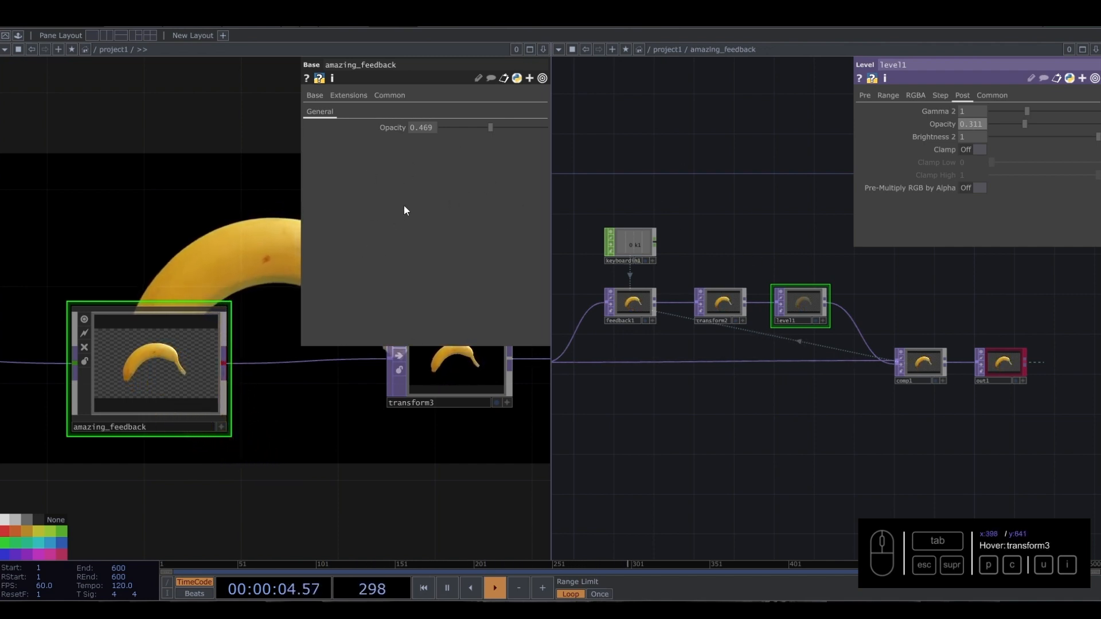
pyautogui.moveTo(1025, 124); pyautogui.dragTo(1039, 120)
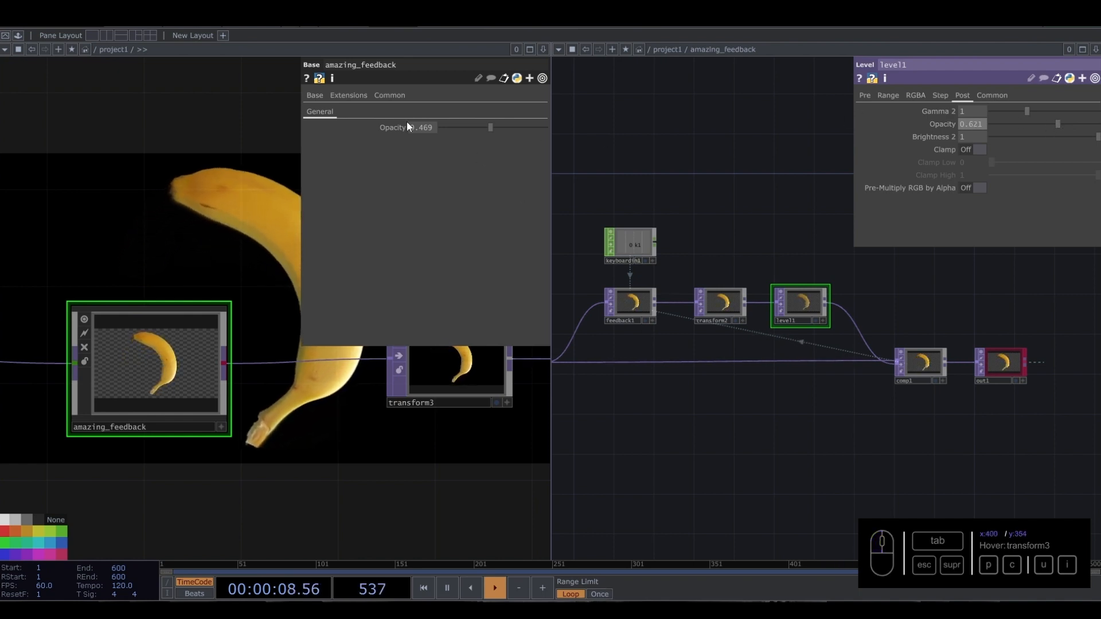
# Step: Paste the copied Opacity parameter back onto level1's Opacity as a bind and set amazing_feedback's Opacity to 0.905
pyautogui.rightClick(970, 125)
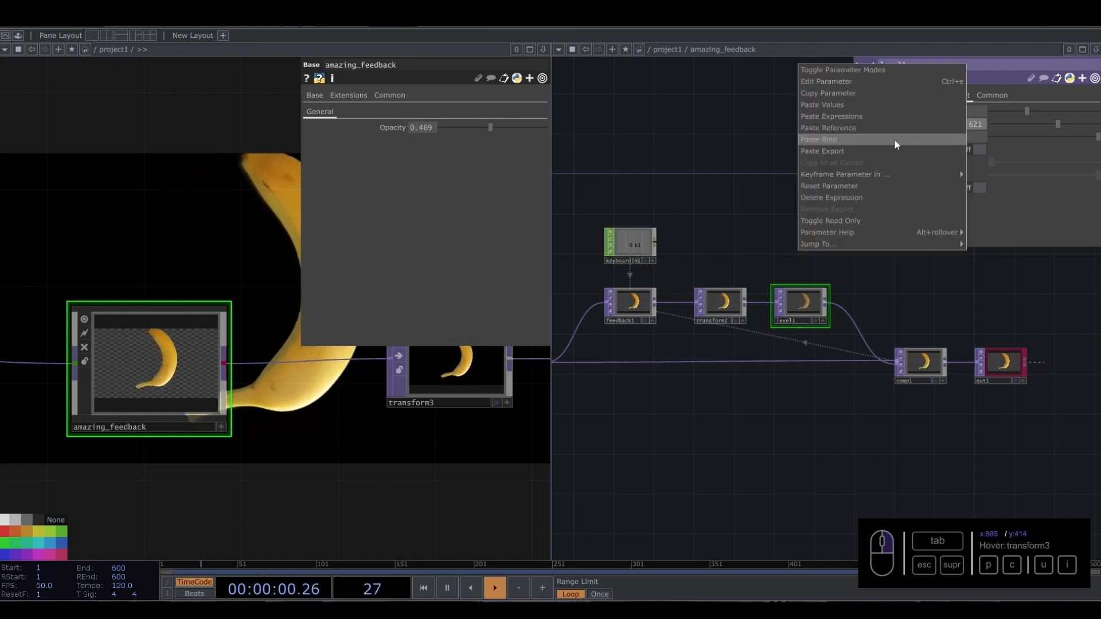
pyautogui.click(856, 139)
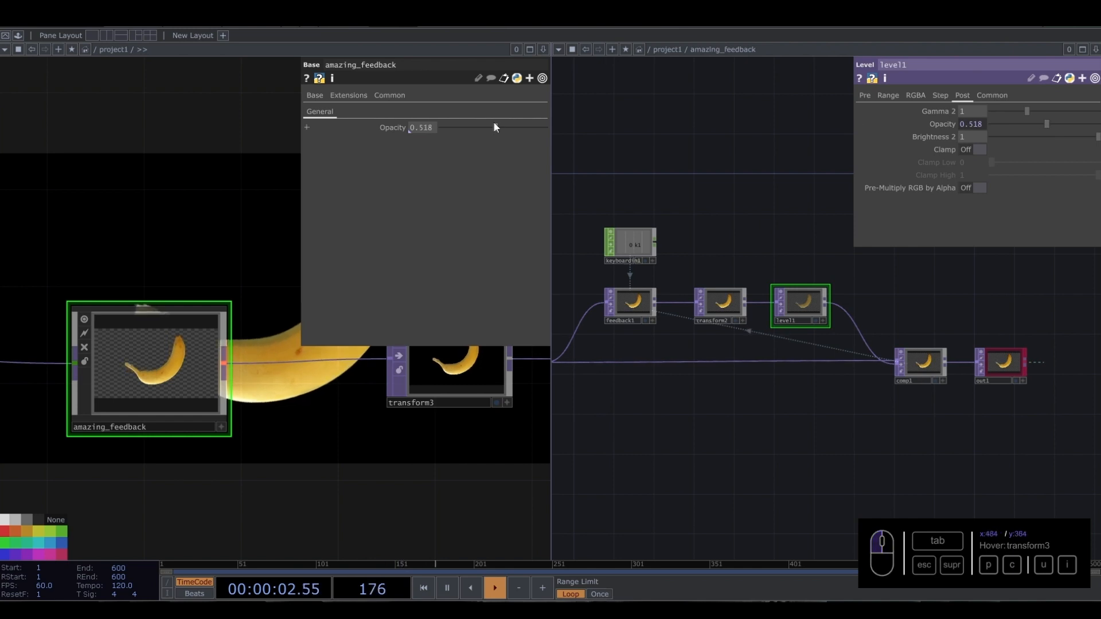
pyautogui.moveTo(496, 126); pyautogui.dragTo(529, 129)
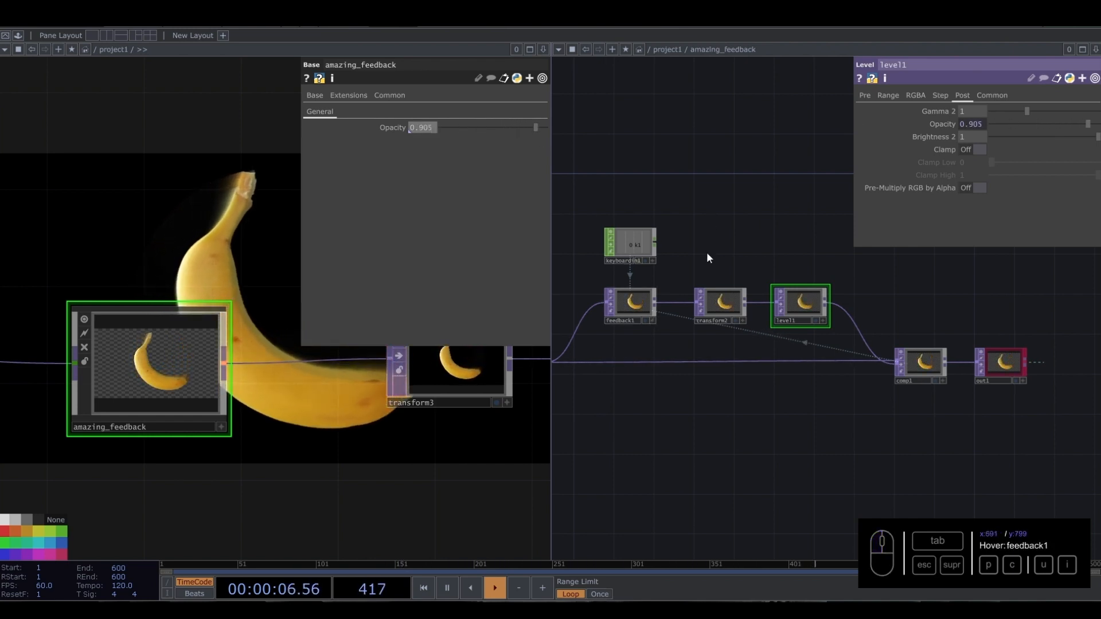
# Step: Raise amazing_feedback's Opacity to 0.978
pyautogui.scroll(-5, 702, 254)
pyautogui.scroll(5, 698, 255)
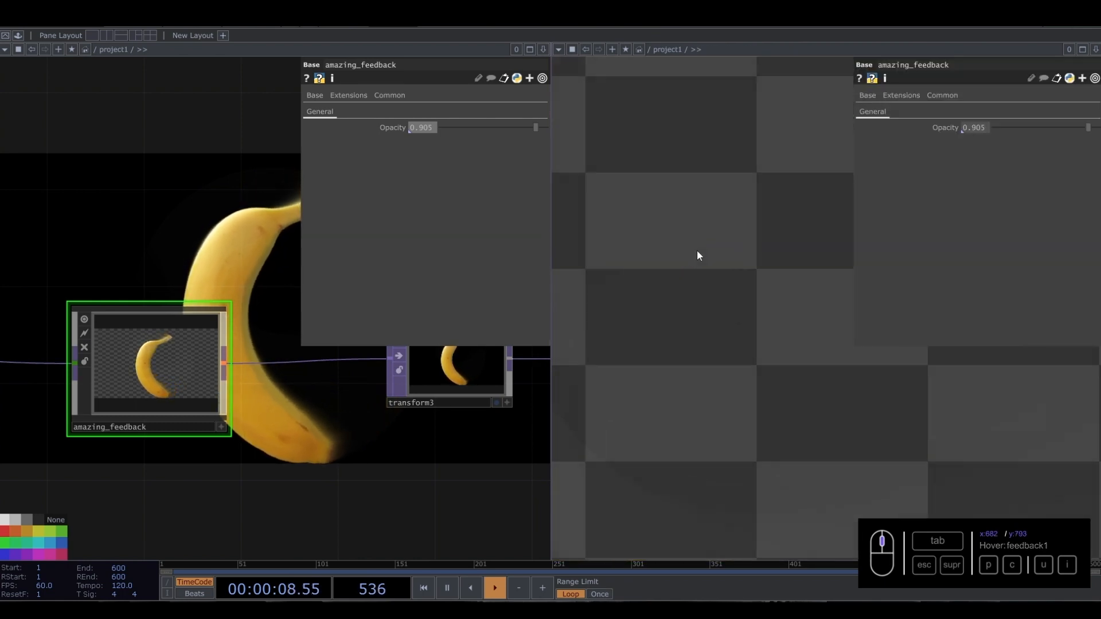
pyautogui.moveTo(288, 444); pyautogui.dragTo(269, 470)
pyautogui.moveTo(536, 127); pyautogui.dragTo(545, 136)
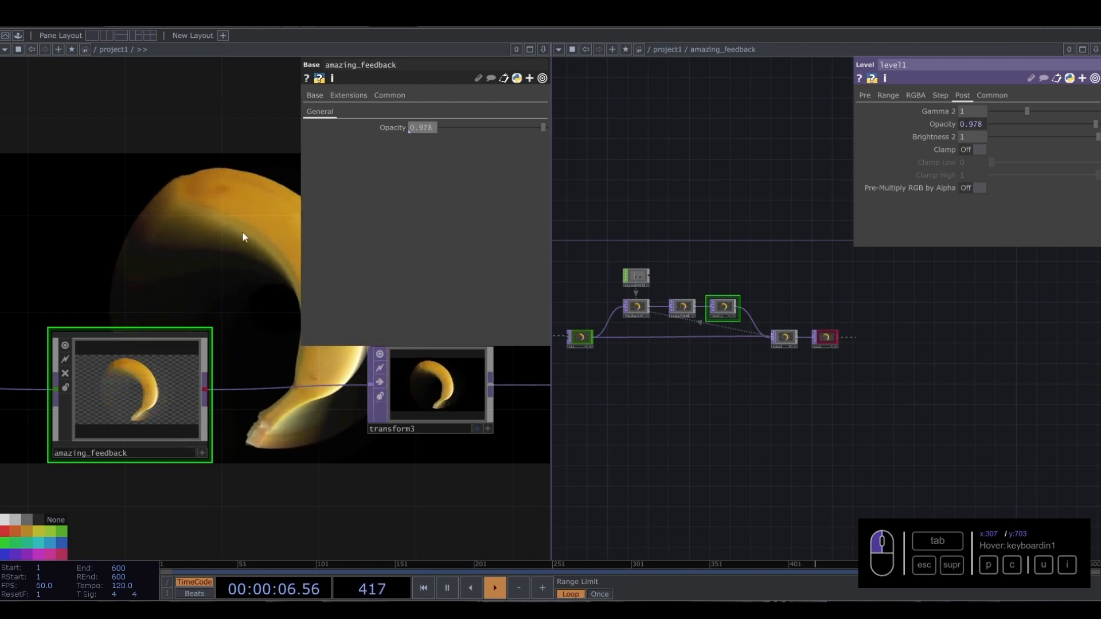
# Step: Select transform2 inside amazing_feedback and set its Rotate to -13
pyautogui.scroll(5, 688, 294)
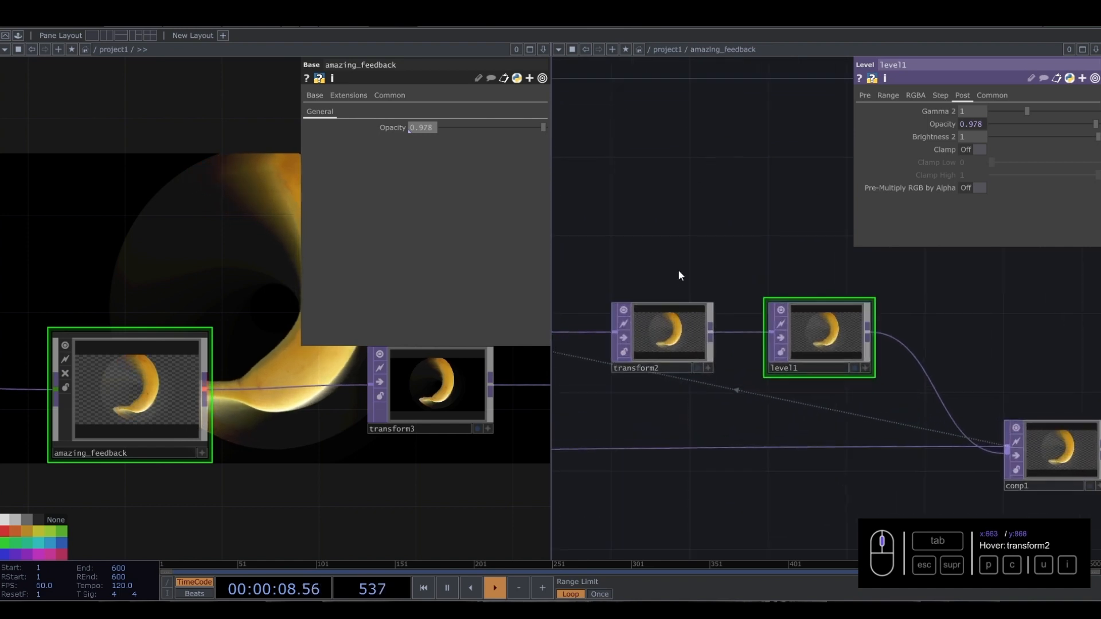
pyautogui.click(717, 311)
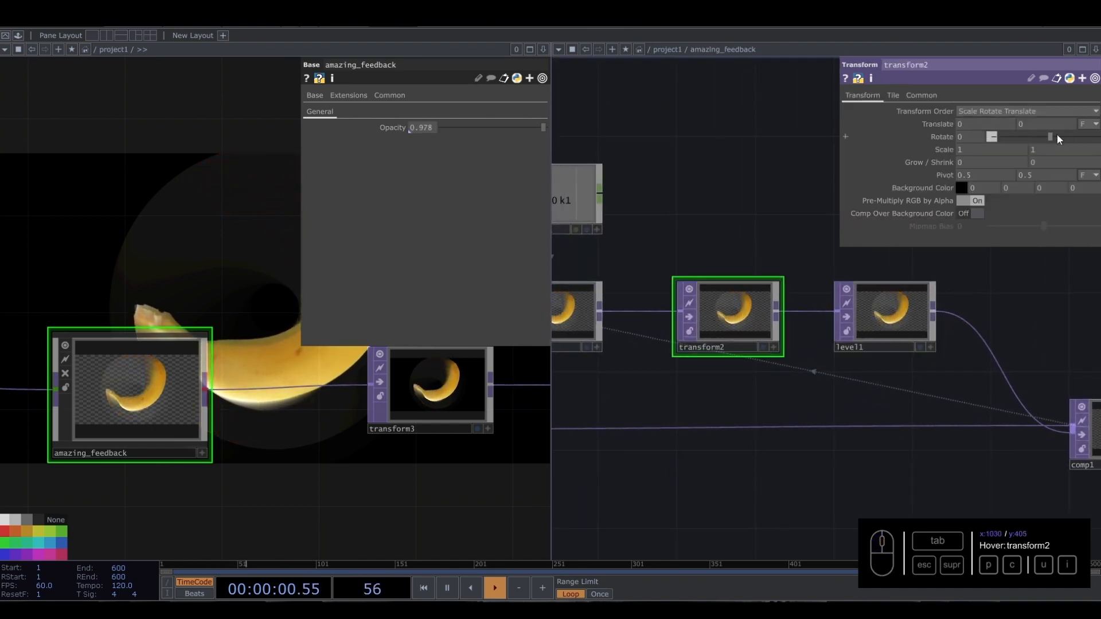
pyautogui.moveTo(1051, 133); pyautogui.dragTo(1050, 139)
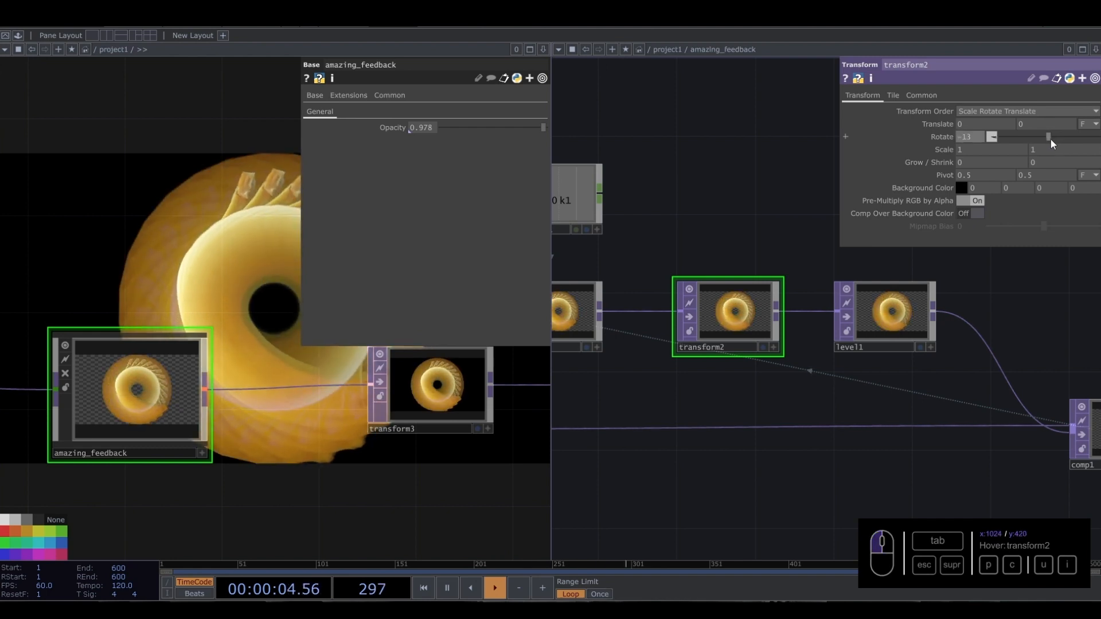
# Step: Add a Float custom parameter named Rotate to amazing_feedback's General page, and sweep transform2's Rotate to 360 to check its range
pyautogui.rightClick(135, 378)
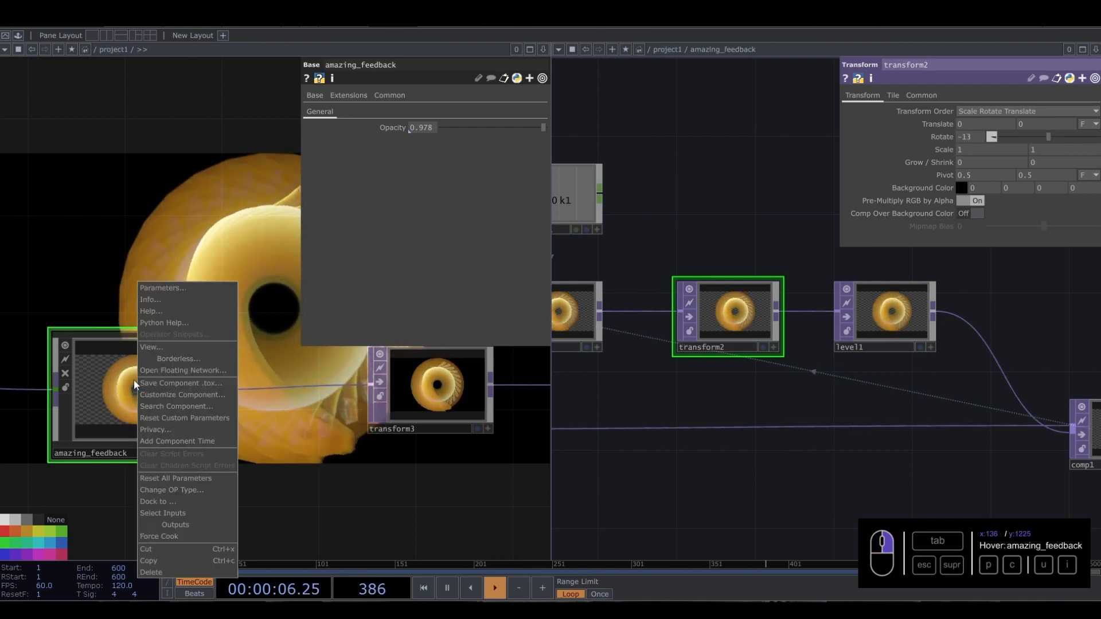
pyautogui.click(165, 393)
pyautogui.moveTo(191, 155); pyautogui.dragTo(344, 82)
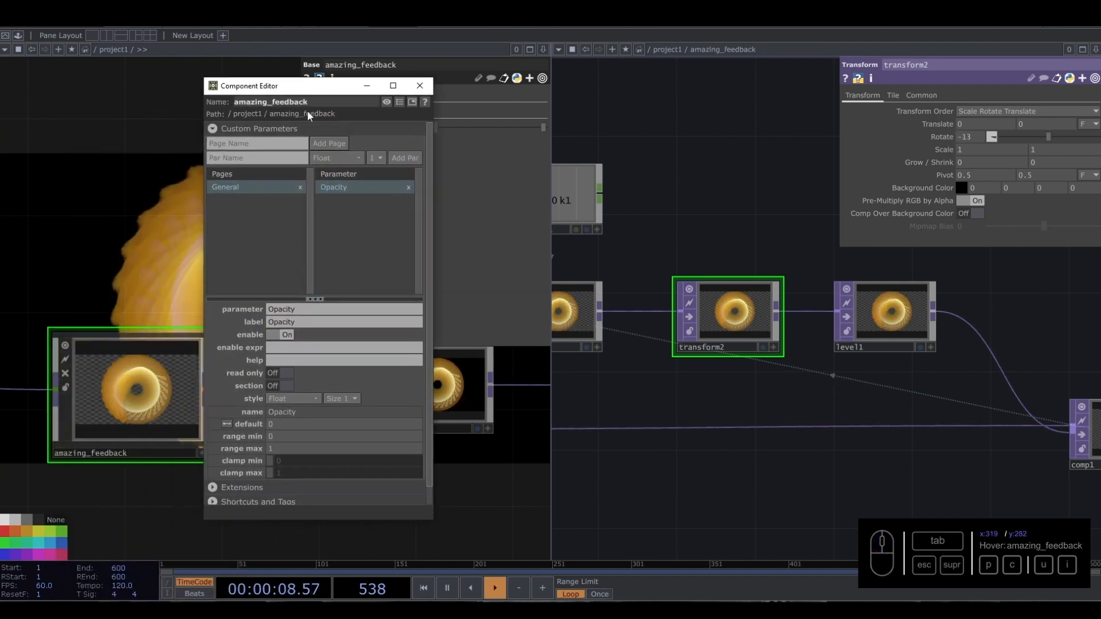
pyautogui.click(262, 160)
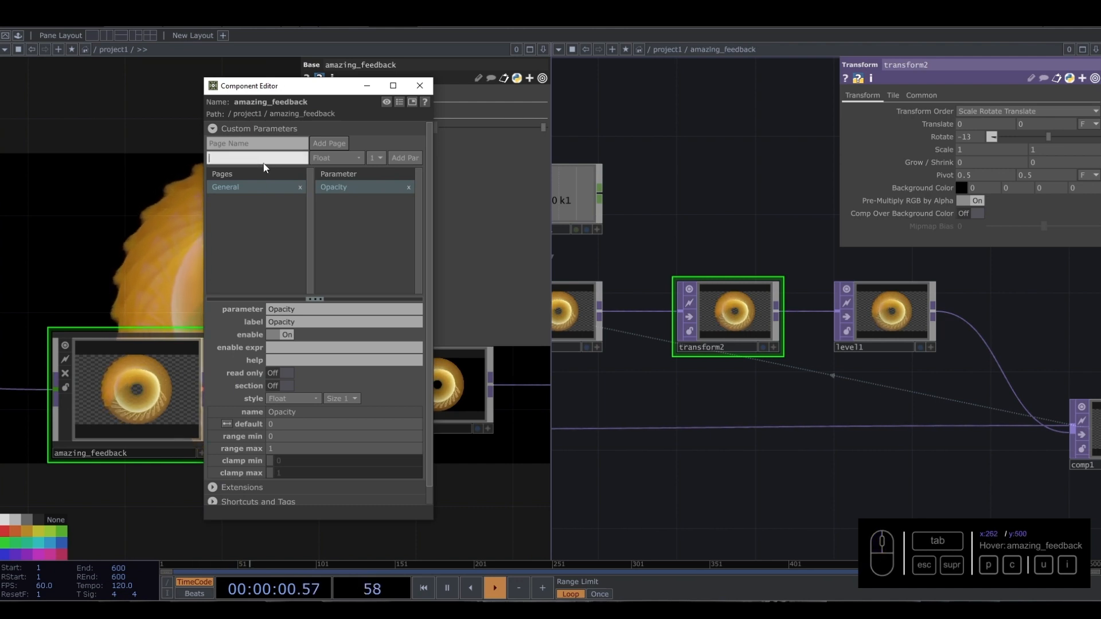
pyautogui.write('Rotate')
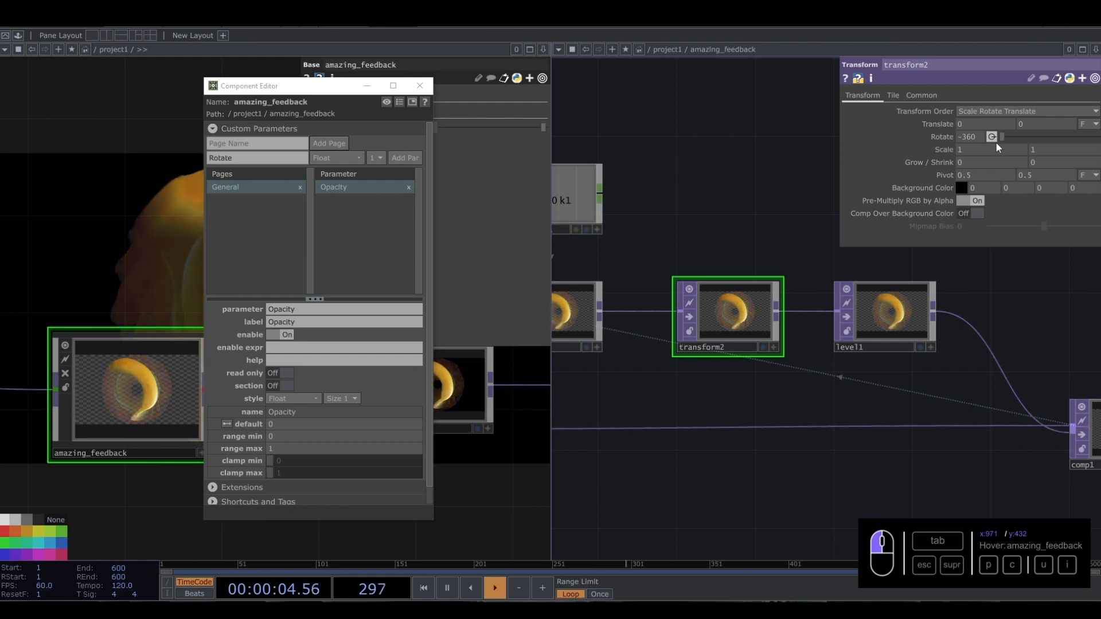
pyautogui.moveTo(995, 142); pyautogui.dragTo(1097, 137)
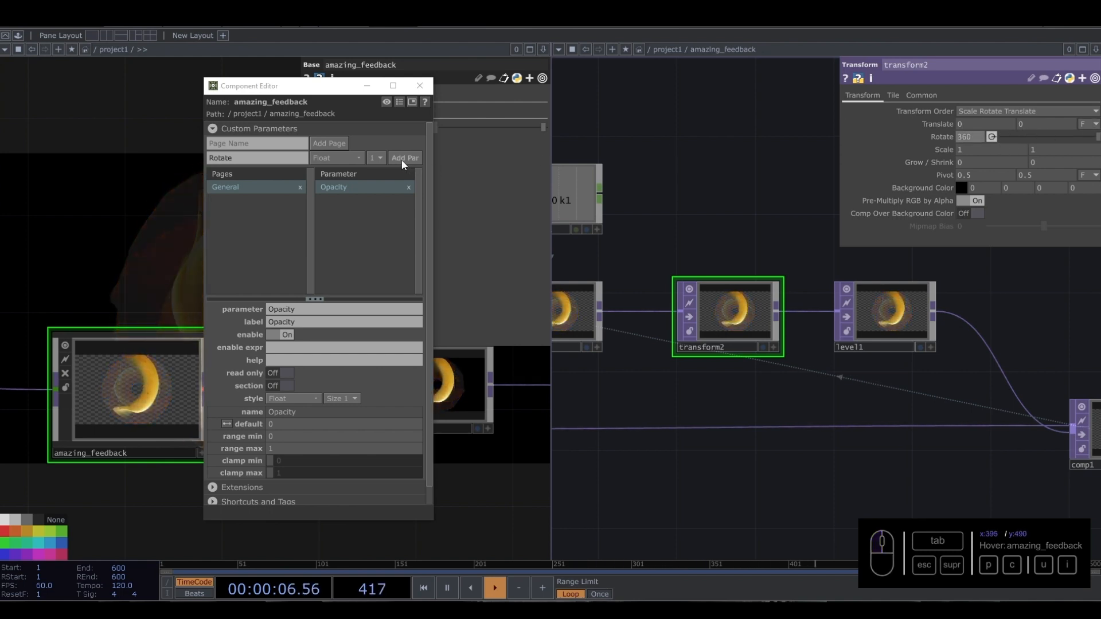
pyautogui.click(404, 158)
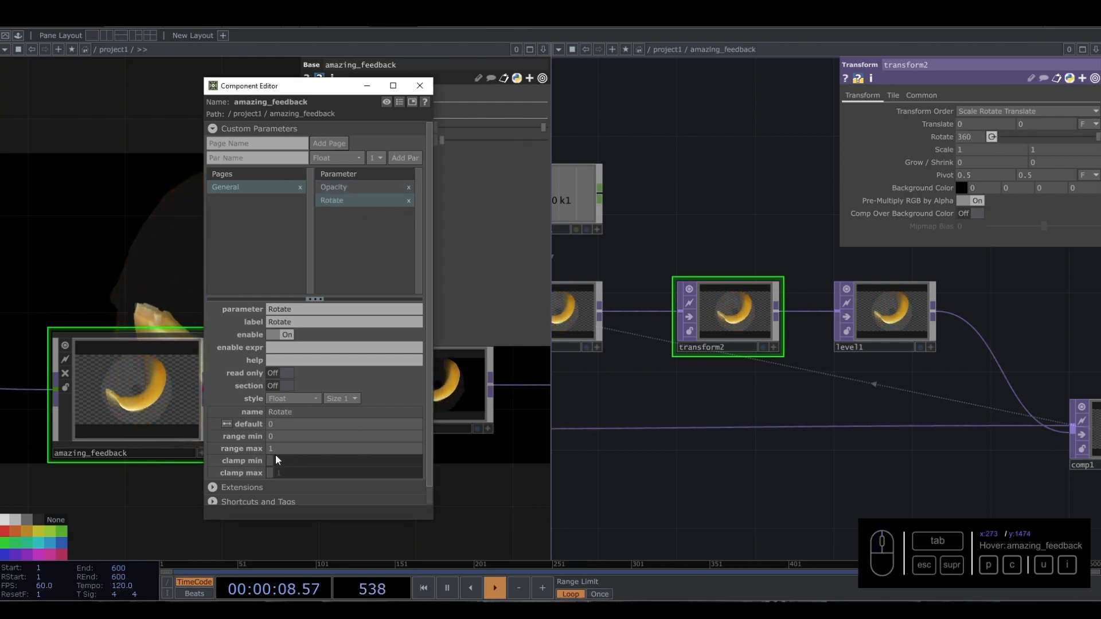
# Step: Set the range of the custom Rotate parameter from -360 to 360 and close the Component Editor
pyautogui.click(284, 435)
pyautogui.write('-')
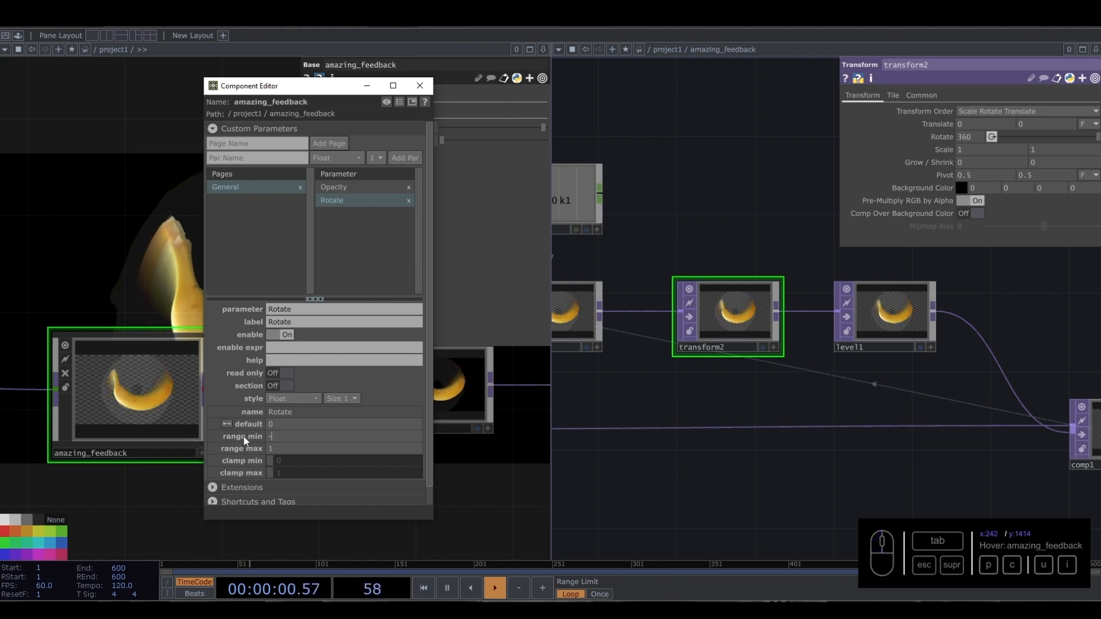
pyautogui.write('360')
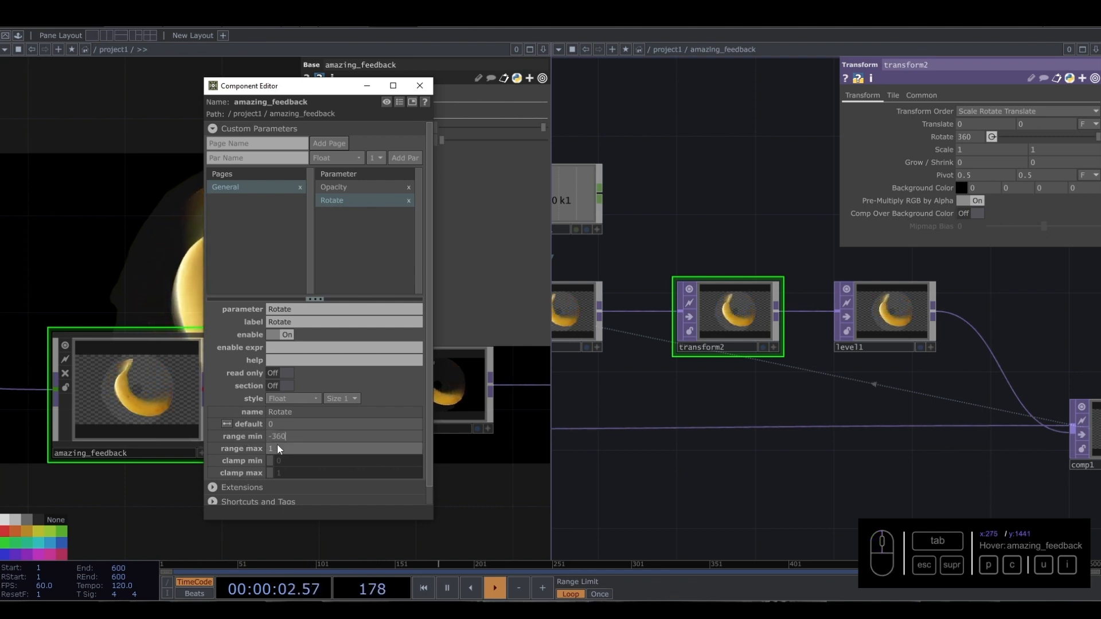
pyautogui.click(277, 448)
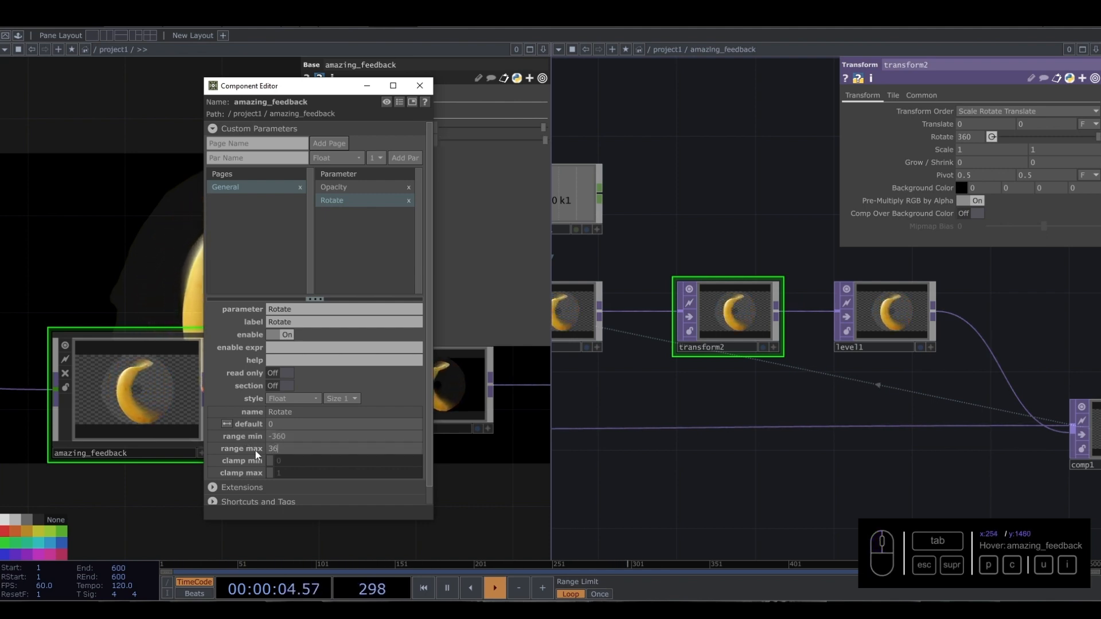
pyautogui.click(361, 238)
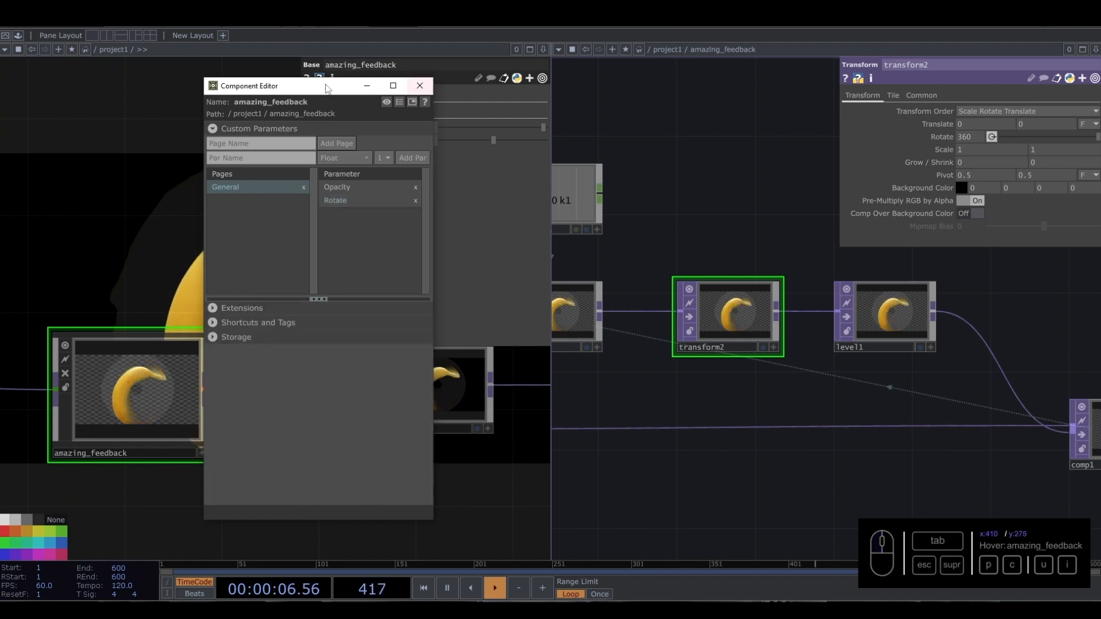
pyautogui.moveTo(326, 86); pyautogui.dragTo(297, 123)
pyautogui.click(376, 123)
# Step: Copy amazing_feedback's Rotate parameter, paste it as a bind onto transform2's Rotate, and set amazing_feedback's Rotate to -2
pyautogui.moveTo(491, 142); pyautogui.dragTo(435, 144)
pyautogui.rightClick(411, 138)
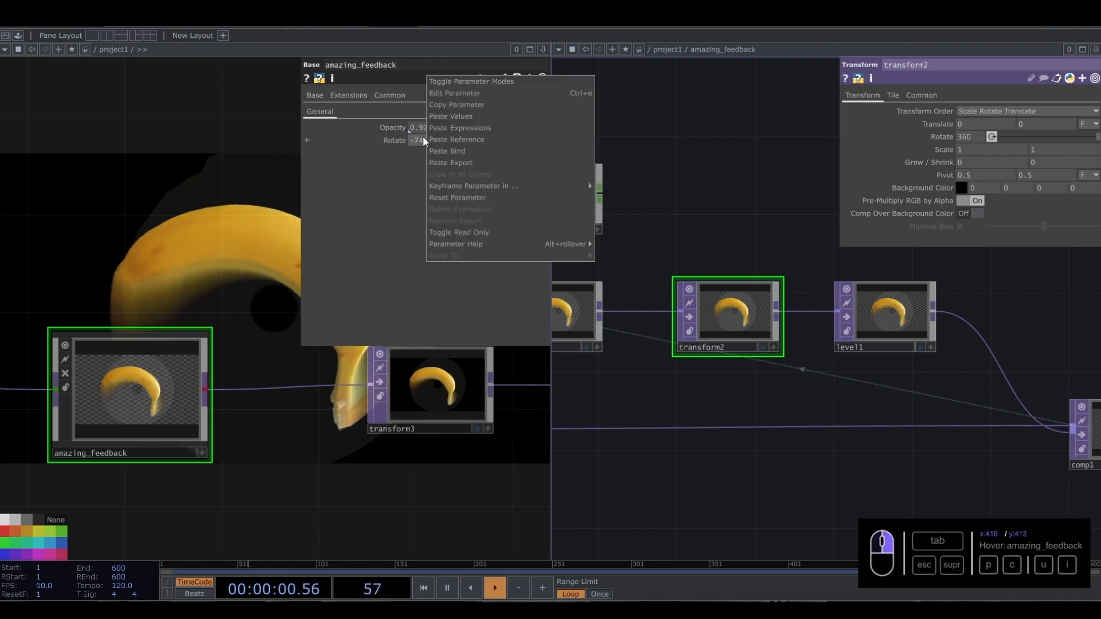
pyautogui.click(448, 105)
pyautogui.rightClick(963, 137)
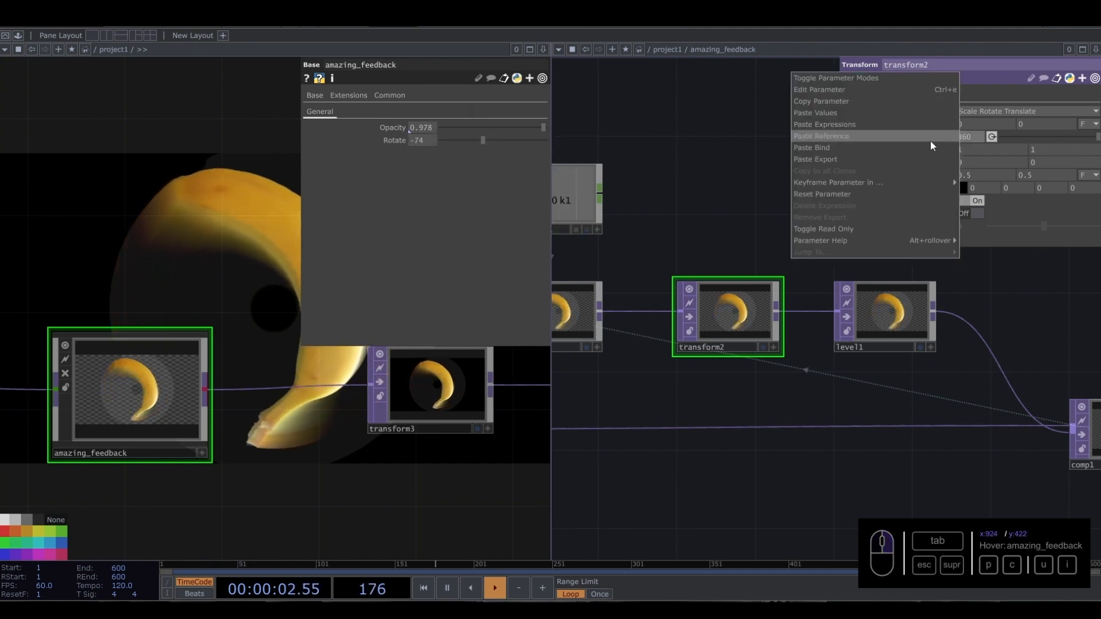
pyautogui.click(858, 144)
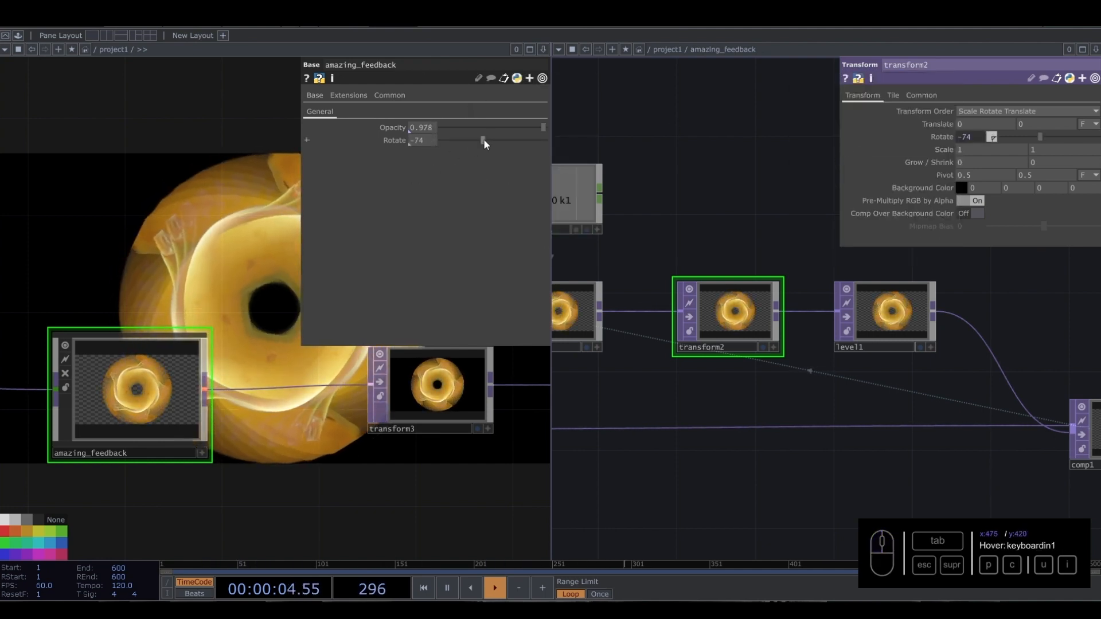
pyautogui.moveTo(483, 140); pyautogui.dragTo(494, 144)
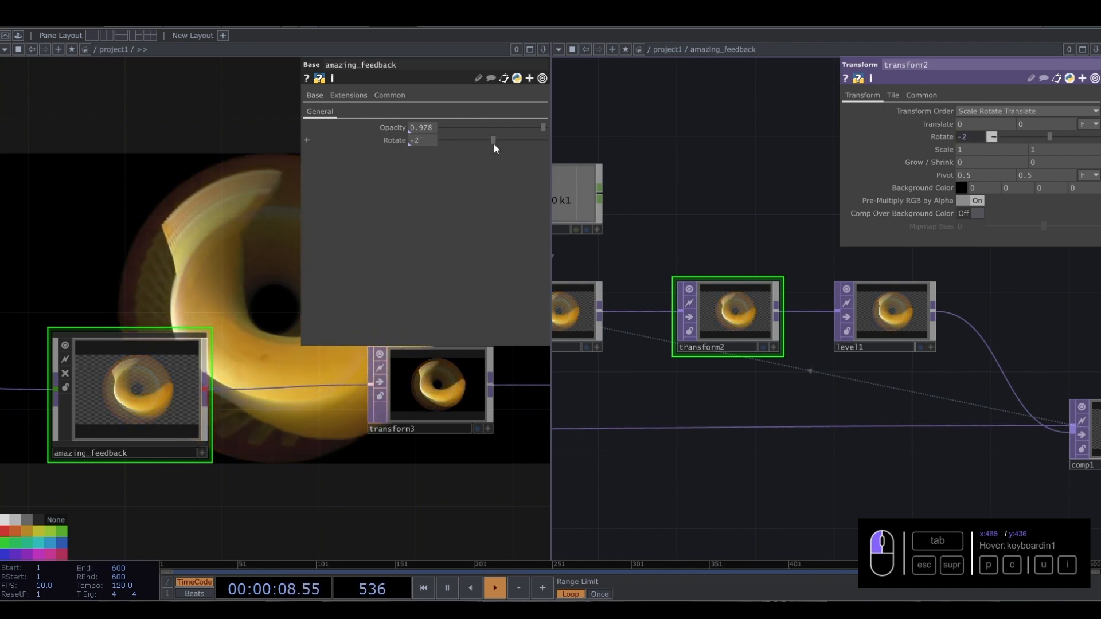
pyautogui.click(427, 141)
# Step: Add an XY custom parameter named Translate to amazing_feedback's General page and close the Component Editor
pyautogui.moveTo(183, 197); pyautogui.dragTo(115, 226)
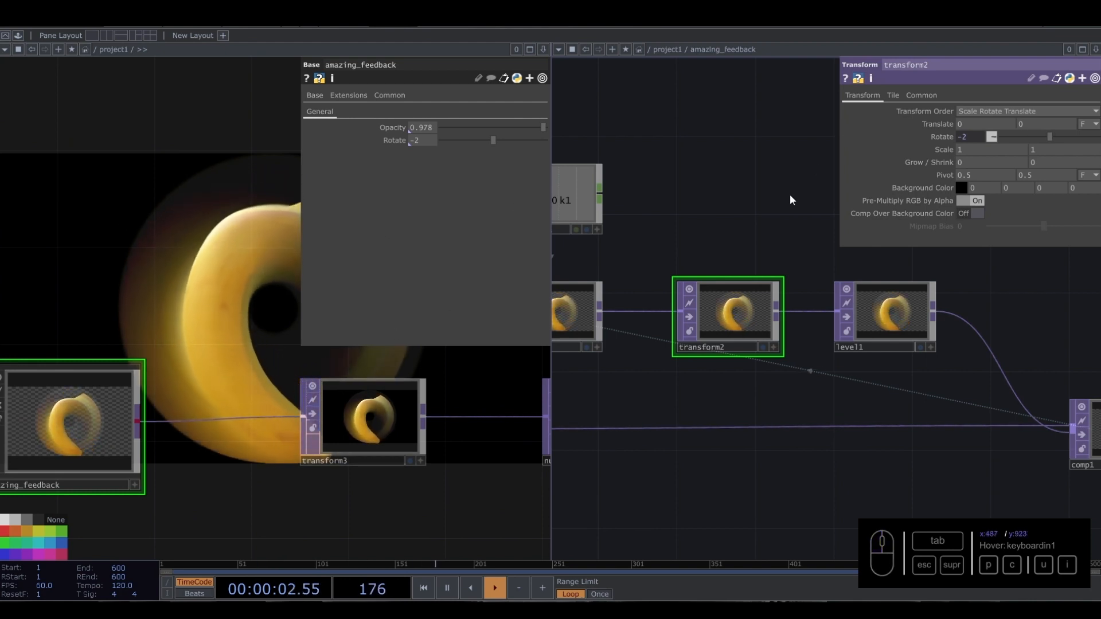
pyautogui.rightClick(60, 424)
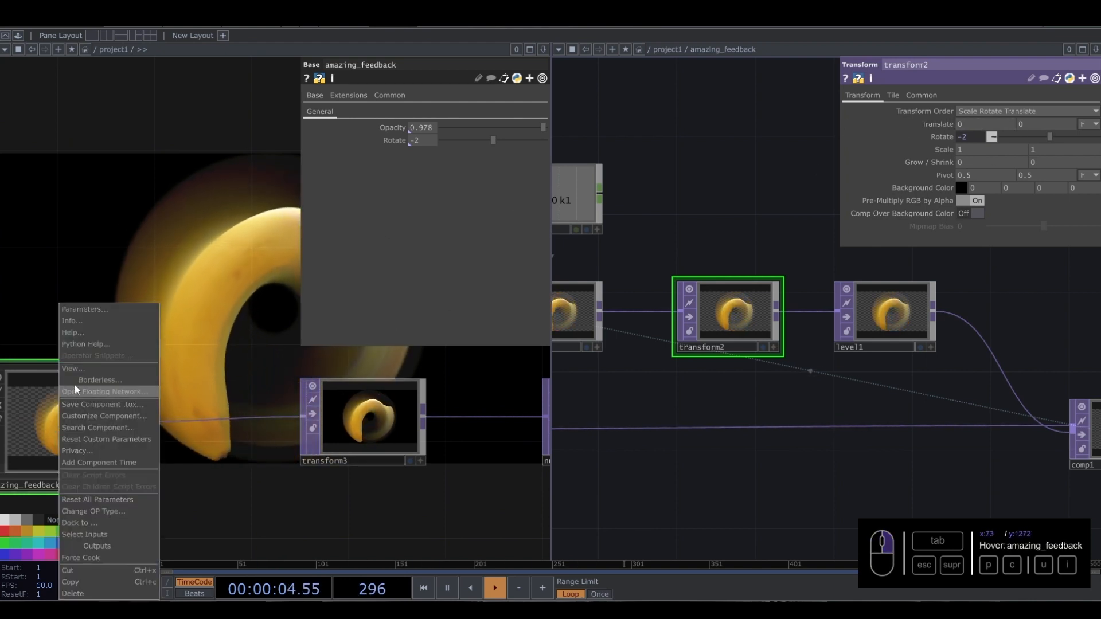
pyautogui.click(82, 416)
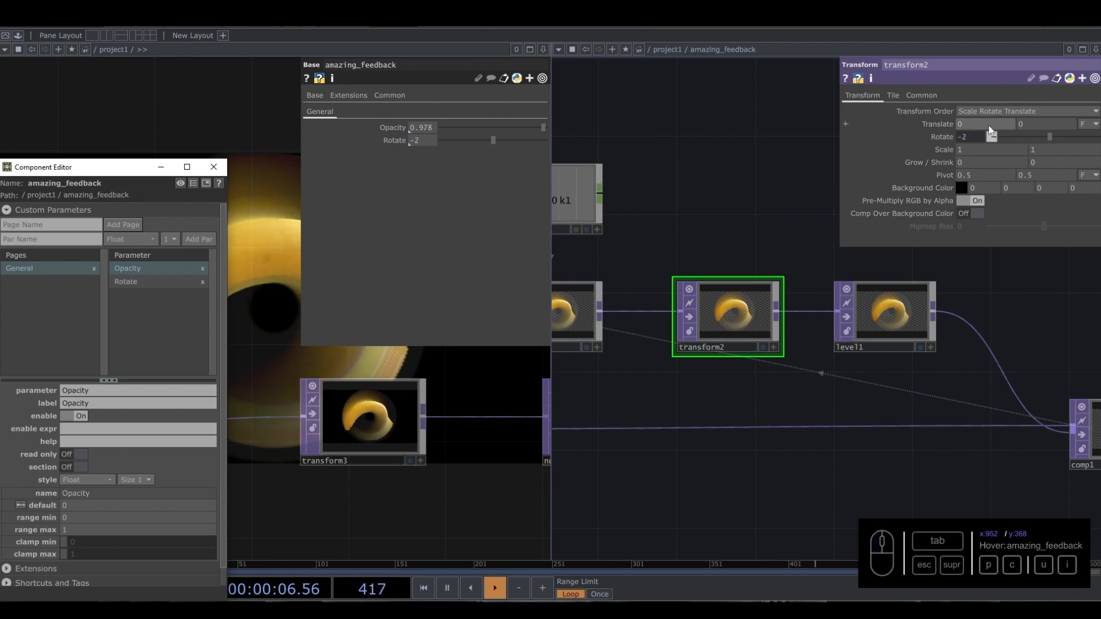
pyautogui.moveTo(94, 170); pyautogui.dragTo(300, 91)
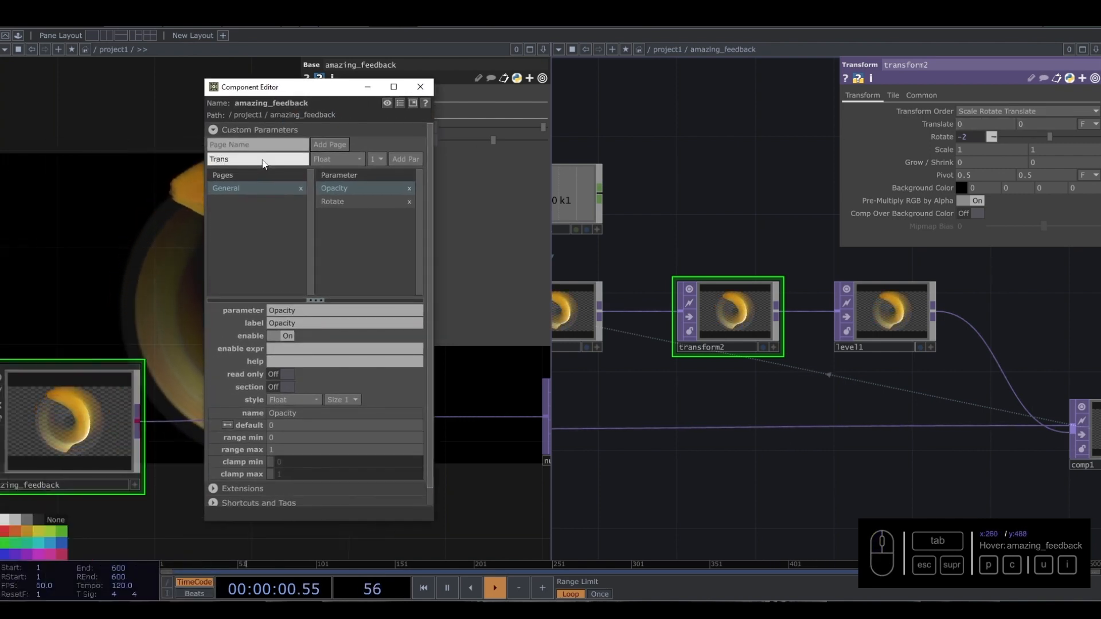
pyautogui.click(361, 158)
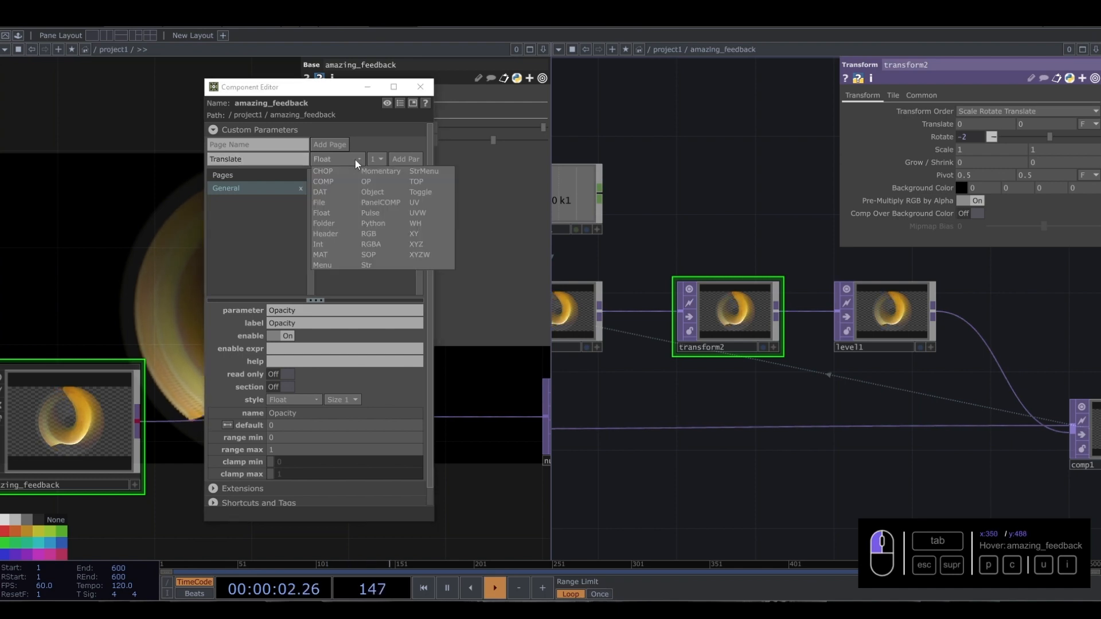
pyautogui.click(415, 235)
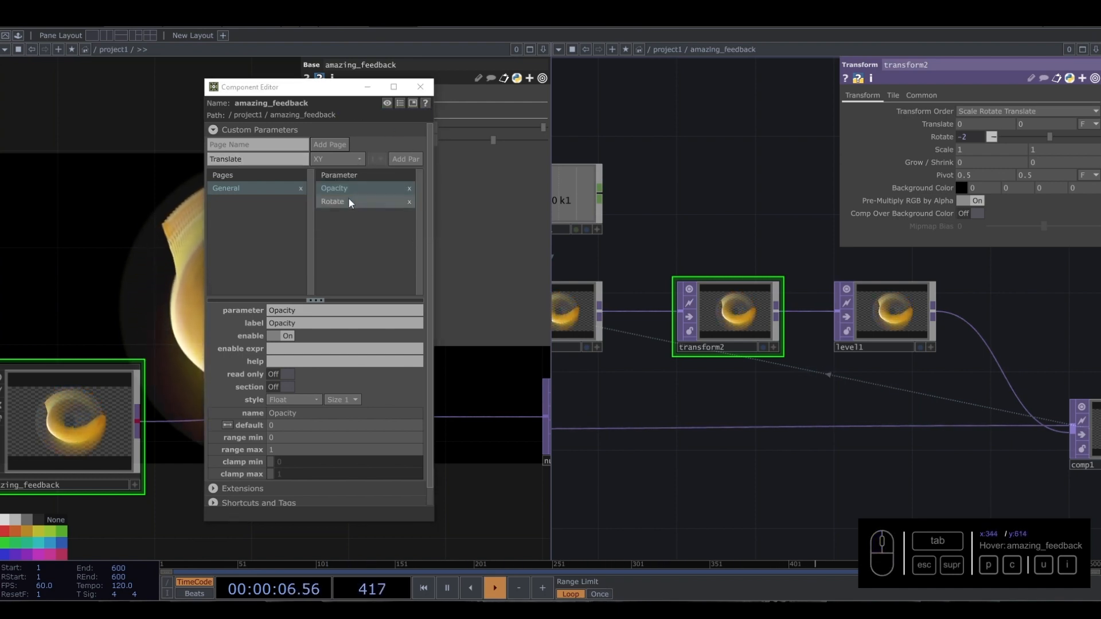
pyautogui.click(321, 146)
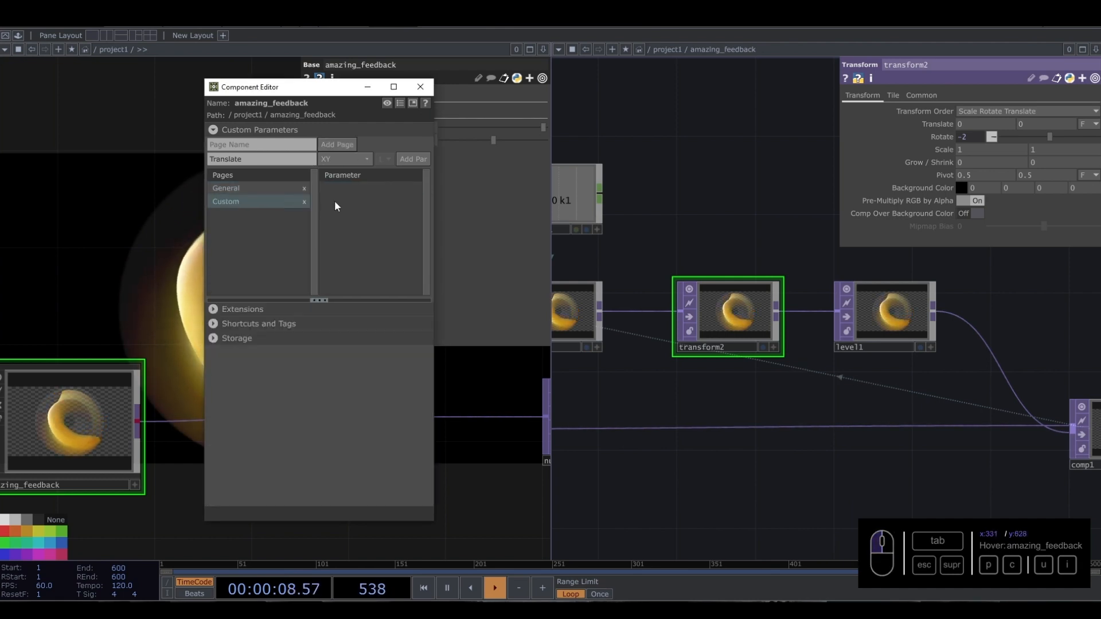
pyautogui.click(304, 202)
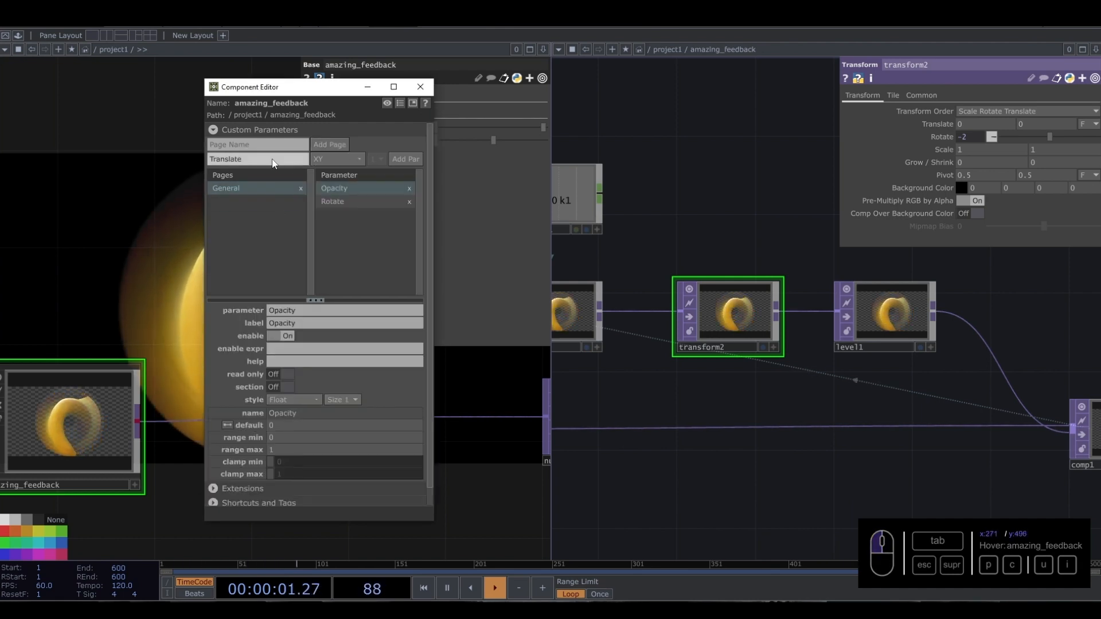
pyautogui.click(410, 160)
pyautogui.click(343, 201)
pyautogui.moveTo(339, 203); pyautogui.dragTo(337, 222)
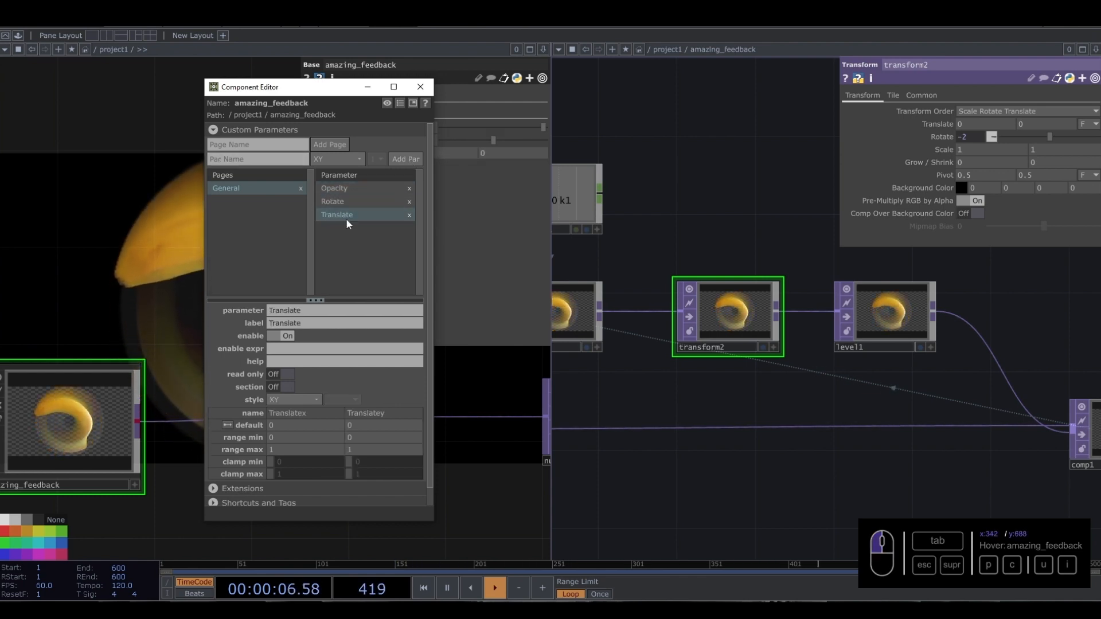
pyautogui.click(421, 87)
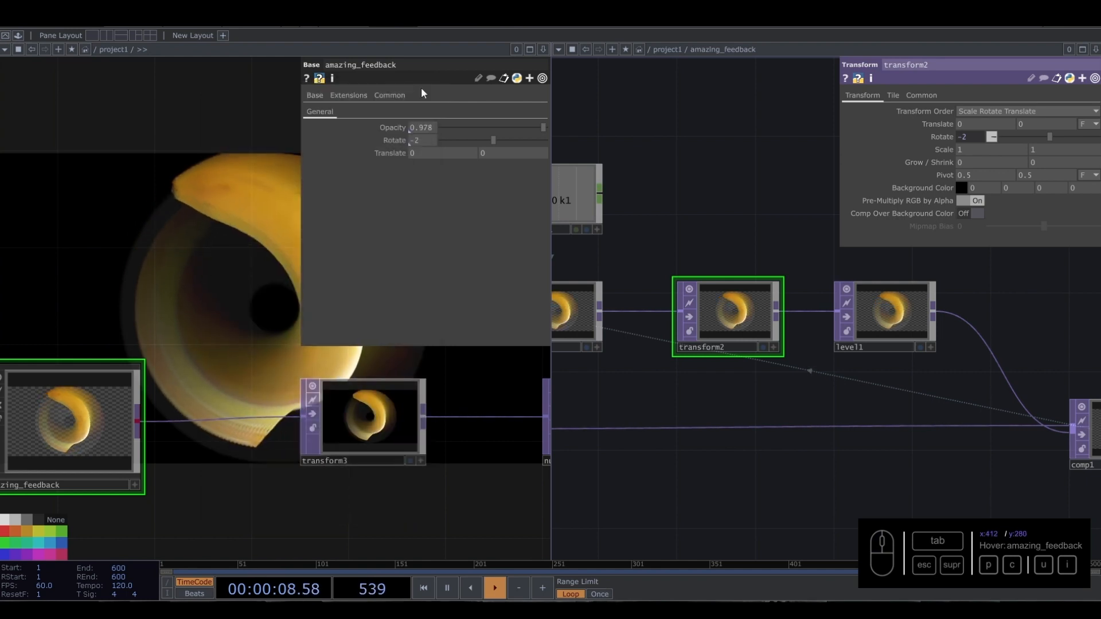
# Step: Copy amazing_feedback's Translate parameter and paste it as a bind onto transform2's Translate
pyautogui.rightClick(397, 145)
pyautogui.click(387, 154)
pyautogui.rightClick(387, 153)
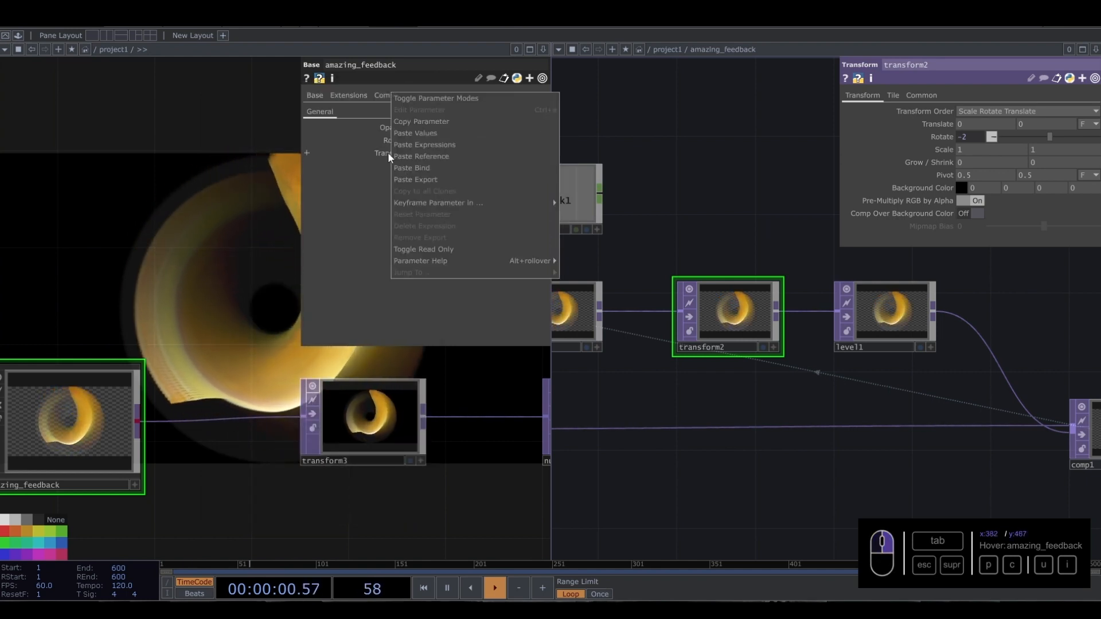
pyautogui.rightClick(941, 118)
pyautogui.click(861, 134)
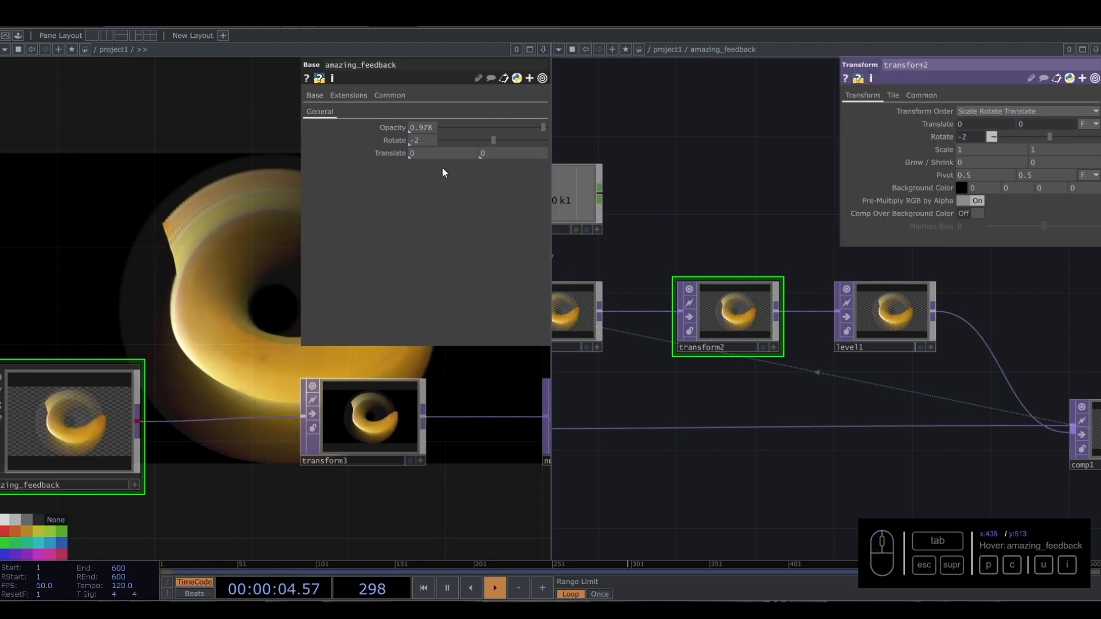
# Step: Widen the pane showing the project1 network and set amazing_feedback's Translate to 0.01, 0.01
pyautogui.moveTo(214, 244); pyautogui.dragTo(125, 260)
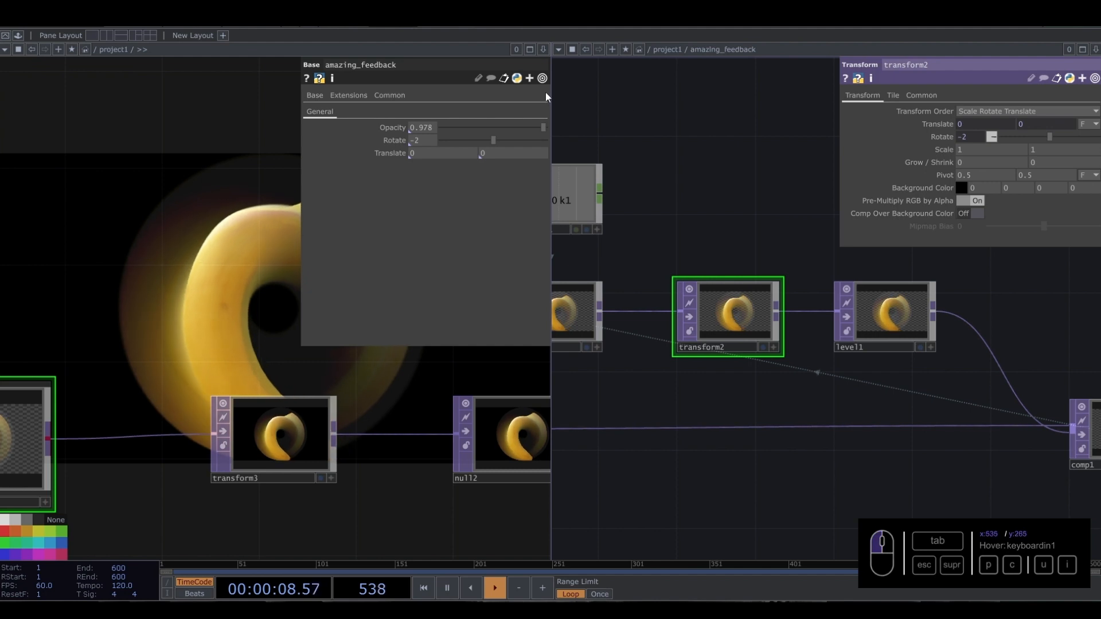
pyautogui.moveTo(553, 224); pyautogui.dragTo(558, 222)
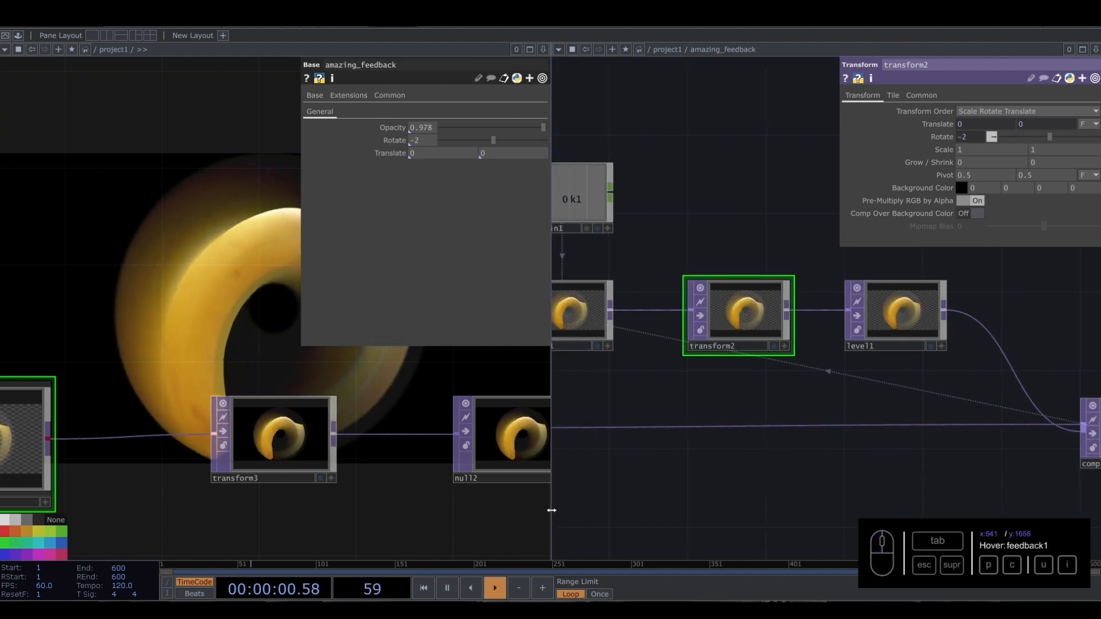
pyautogui.moveTo(735, 491); pyautogui.dragTo(734, 491)
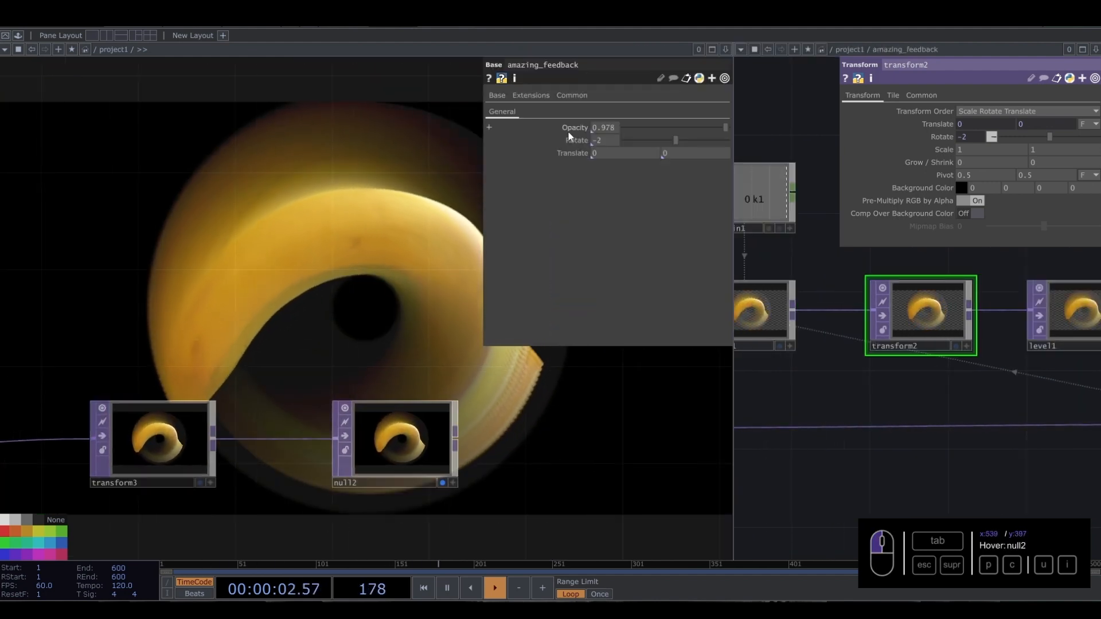
pyautogui.moveTo(609, 153)
pyautogui.mouseDown(button='middle')
pyautogui.moveTo(610, 163)
pyautogui.moveTo(626, 141)
pyautogui.moveTo(609, 142)
pyautogui.mouseUp(button='middle')
pyautogui.moveTo(698, 153); pyautogui.dragTo(708, 164, button='middle')
pyautogui.moveTo(611, 153)
pyautogui.mouseDown(button='middle')
pyautogui.moveTo(620, 163)
pyautogui.moveTo(611, 156)
pyautogui.mouseUp(button='middle')
# Step: Switch to a single-pane layout and go up from inside amazing_feedback to the project1 network
pyautogui.scroll(-4, 350, 302)
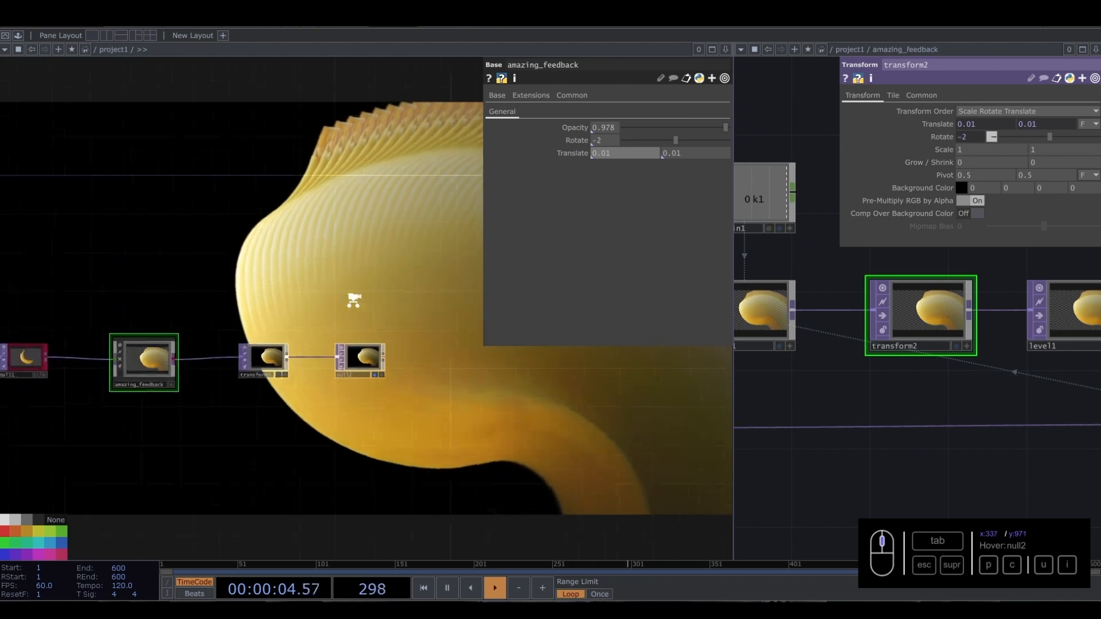
pyautogui.scroll(-1, 353, 300)
pyautogui.moveTo(170, 101); pyautogui.dragTo(286, 80)
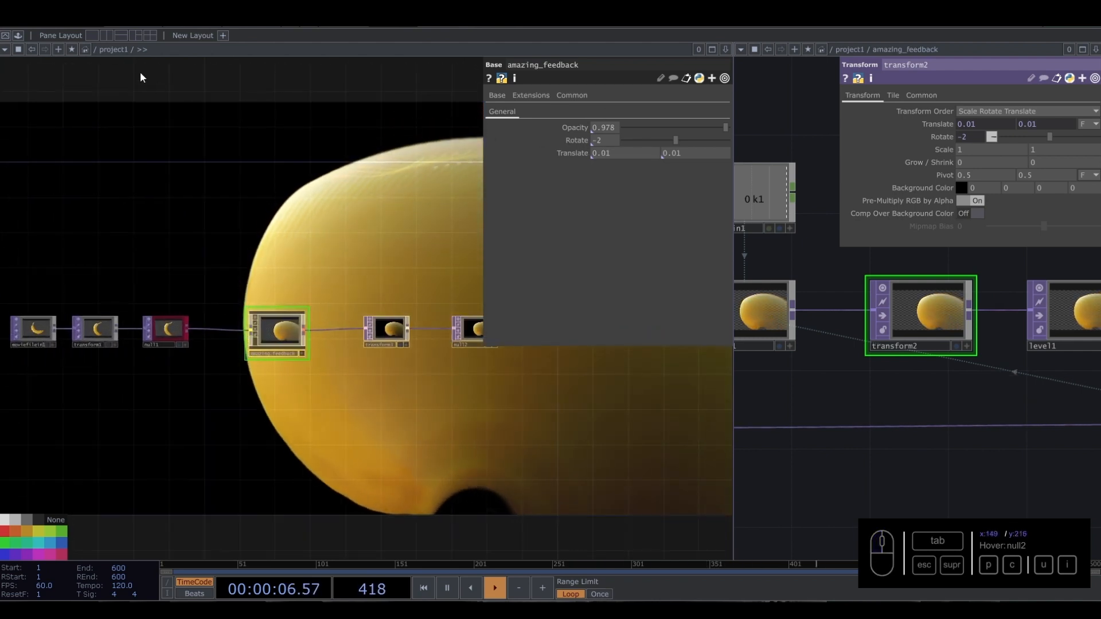
pyautogui.click(92, 35)
pyautogui.press('h')
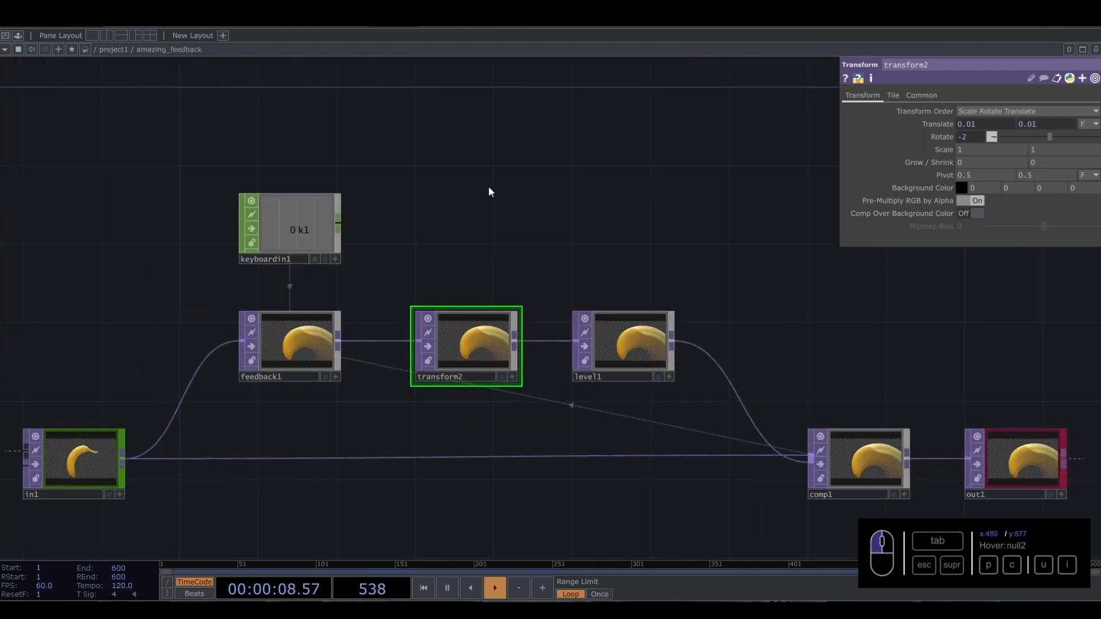
pyautogui.press('u')
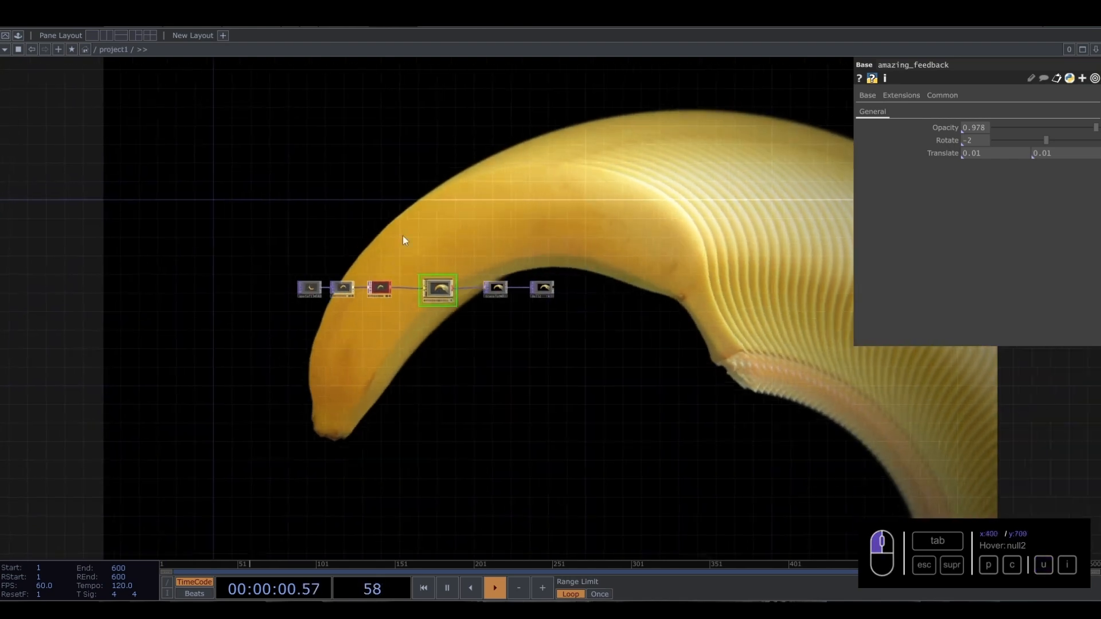
# Step: Colour the amazing_feedback node purple
pyautogui.scroll(4, 406, 239)
pyautogui.scroll(4, 507, 333)
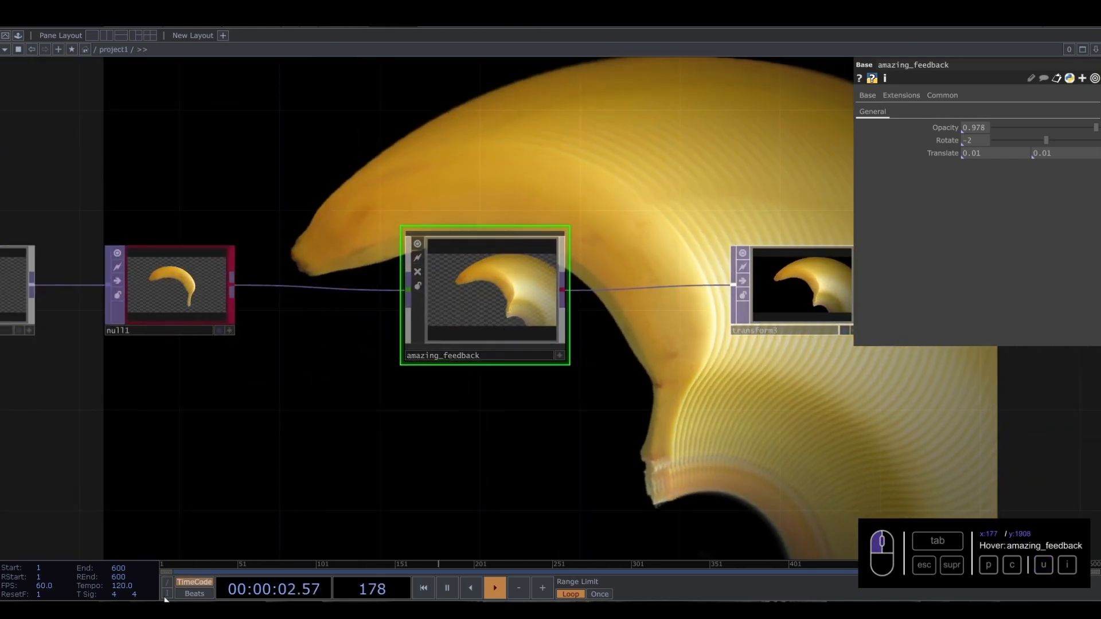
pyautogui.press('c')
pyautogui.click(15, 554)
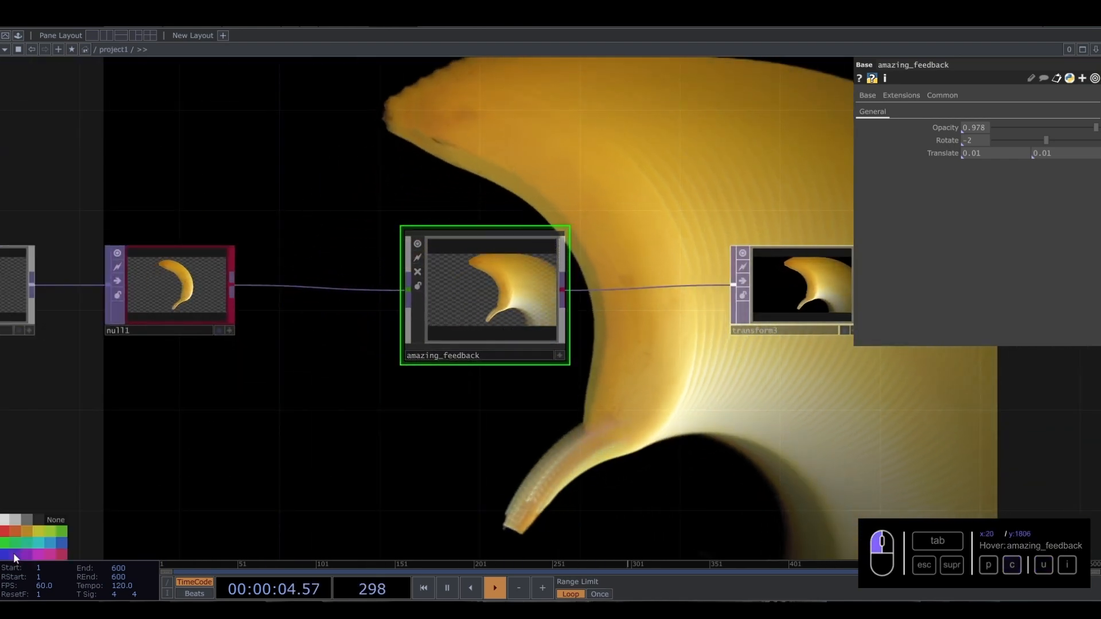
pyautogui.moveTo(460, 391); pyautogui.dragTo(461, 406)
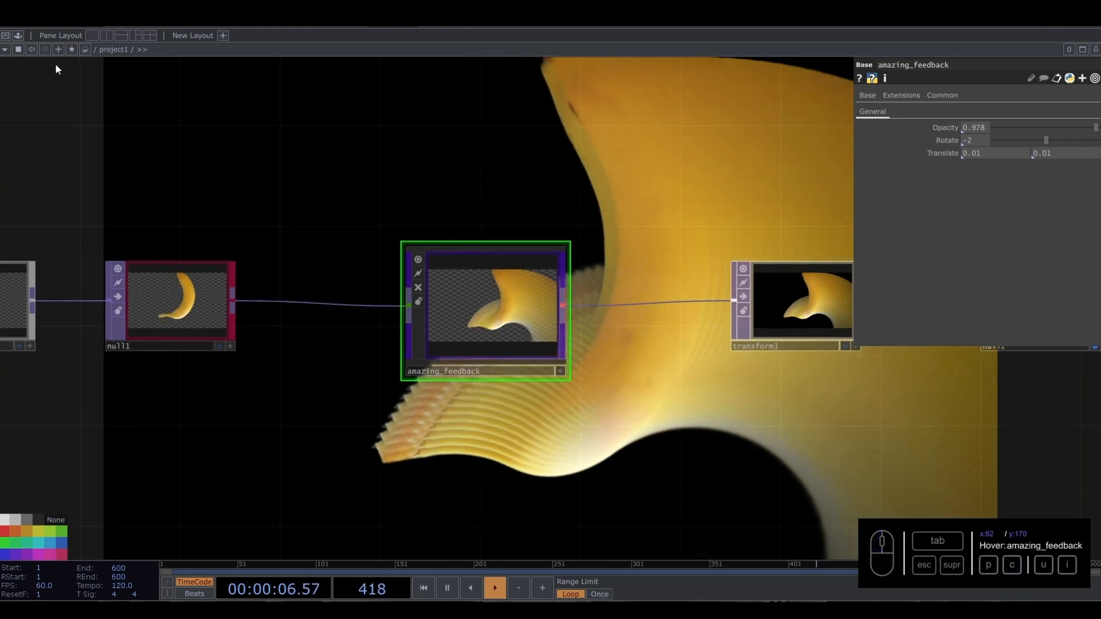
# Step: Create a folder named "amazing effect" under My Components in the Palette and save the amazing_feedback component into it
pyautogui.click(17, 36)
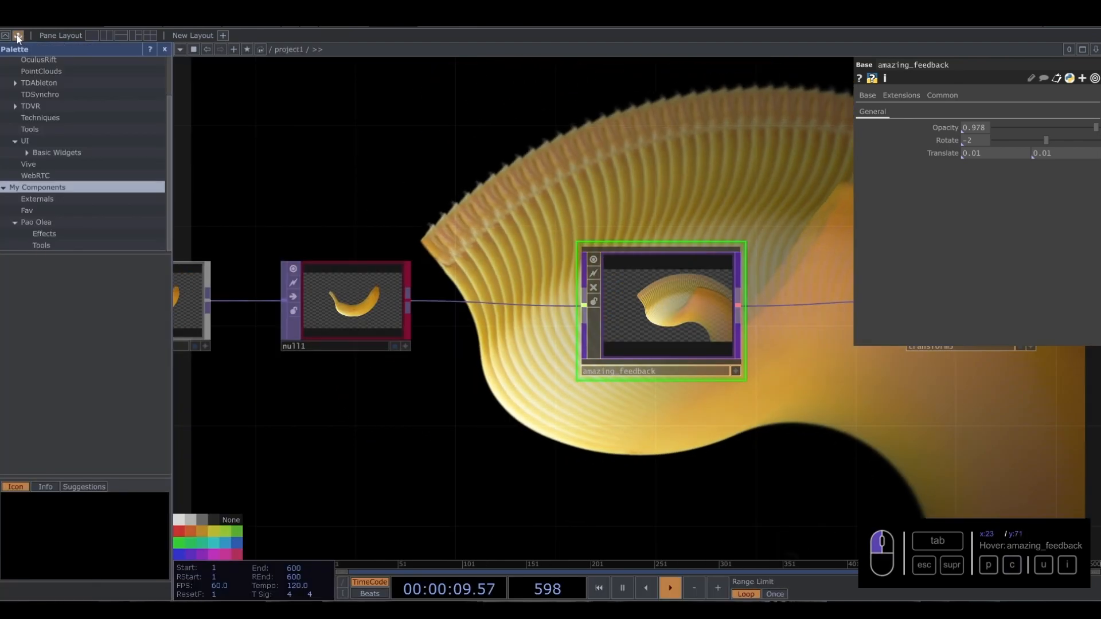
pyautogui.rightClick(27, 188)
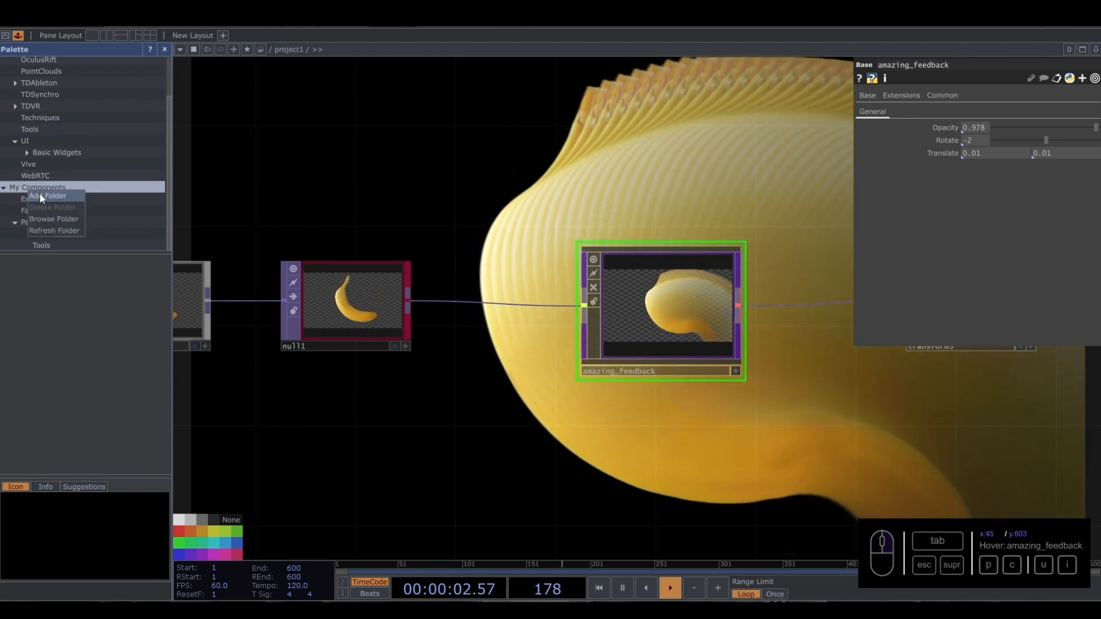
pyautogui.click(39, 195)
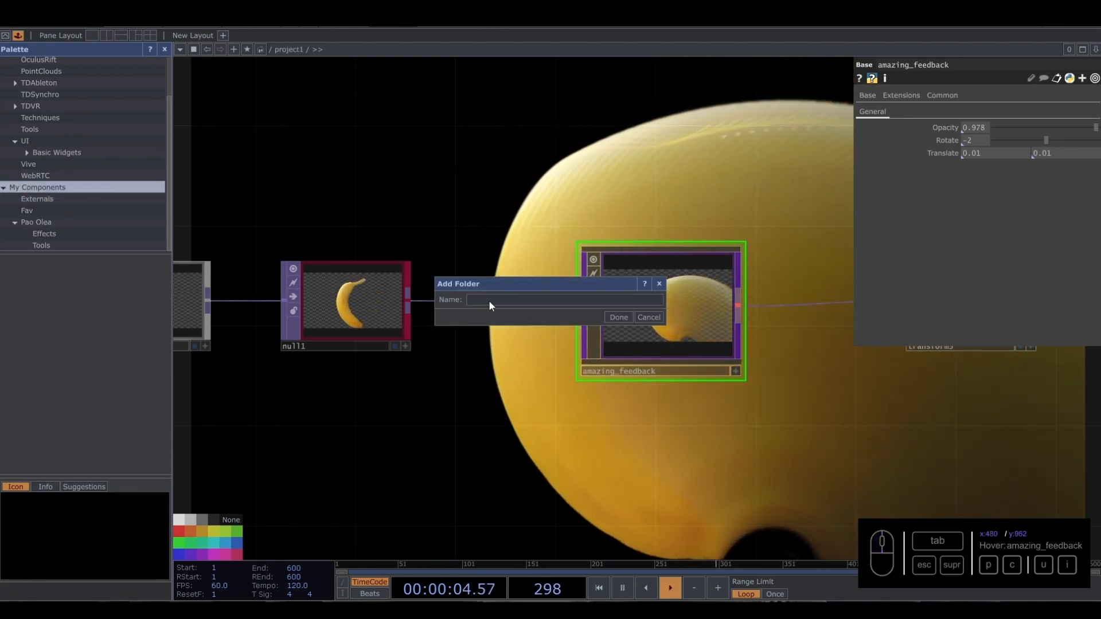
pyautogui.write('amaz')
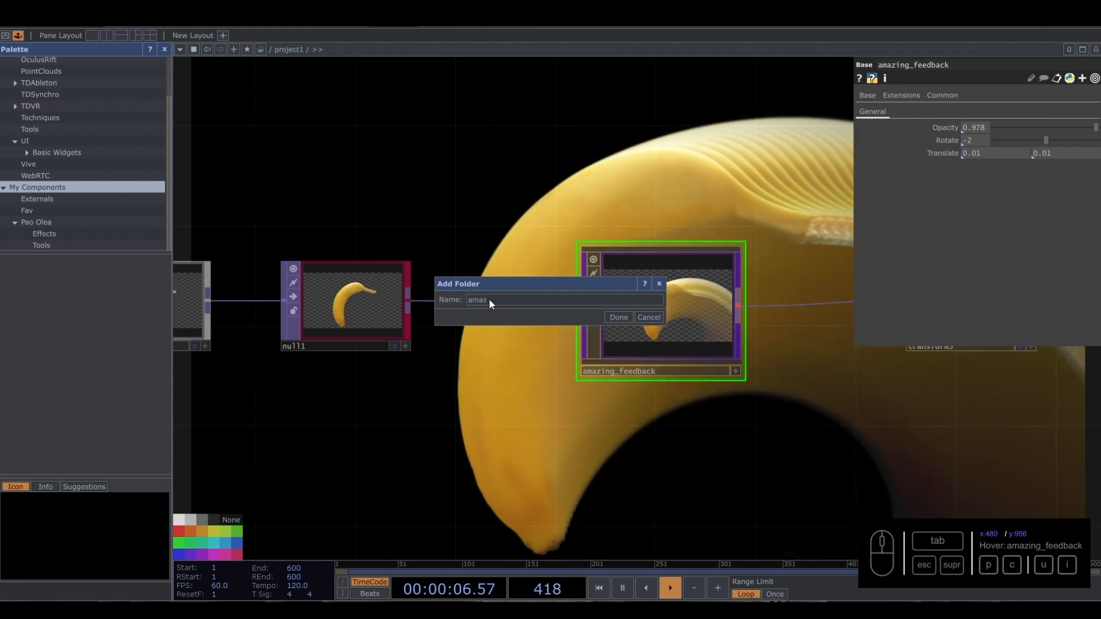
pyautogui.write('ing')
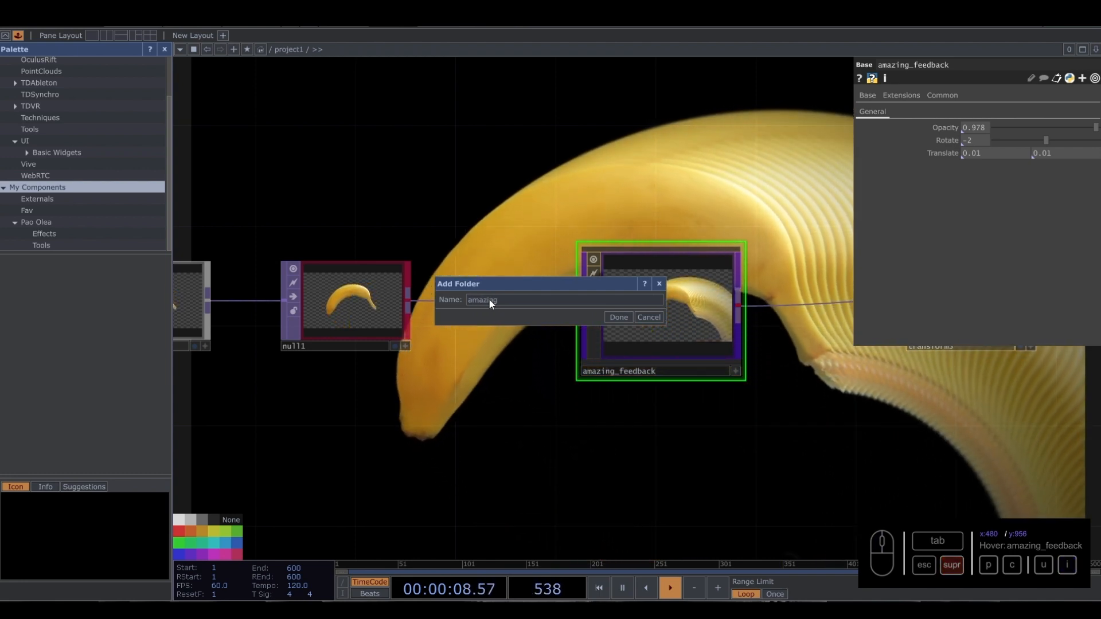
pyautogui.write('s')
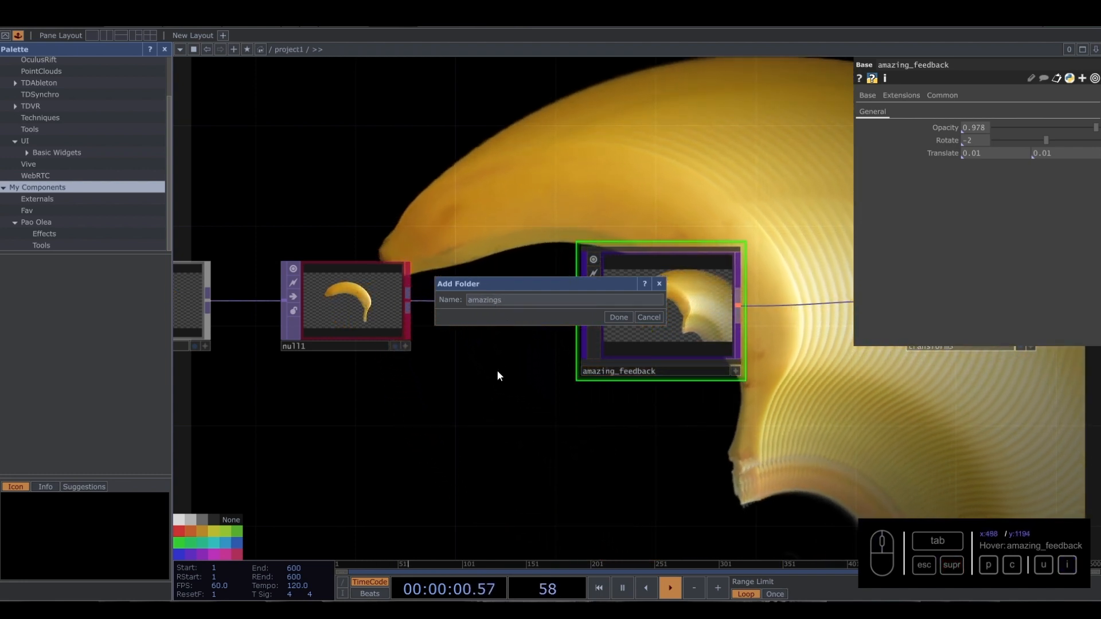
pyautogui.press('BackSpace')
pyautogui.write('effect')
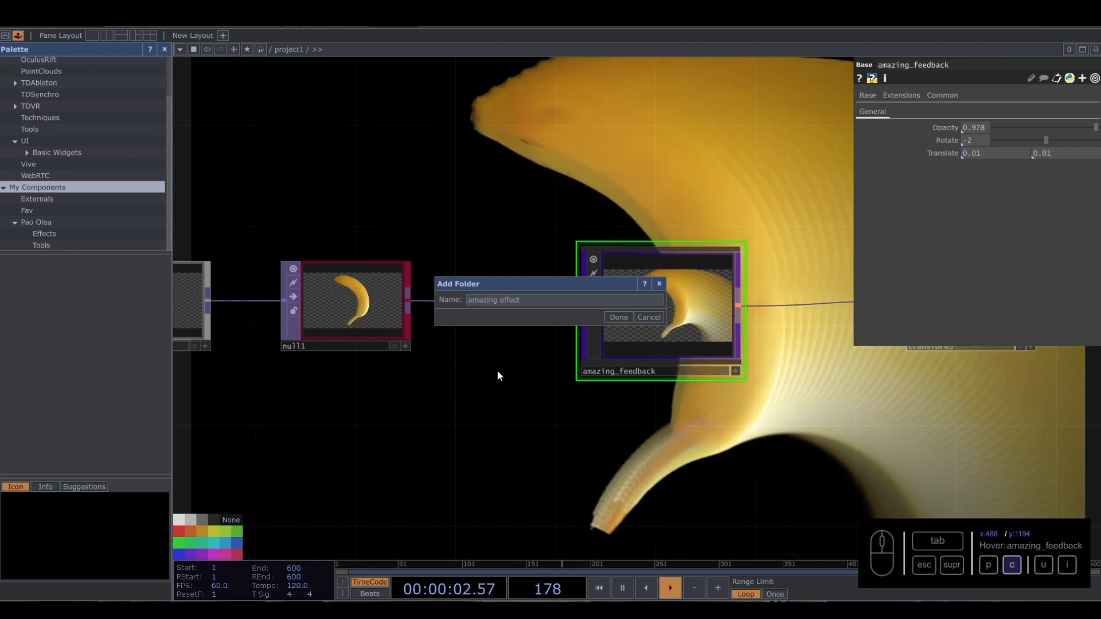
pyautogui.click(619, 318)
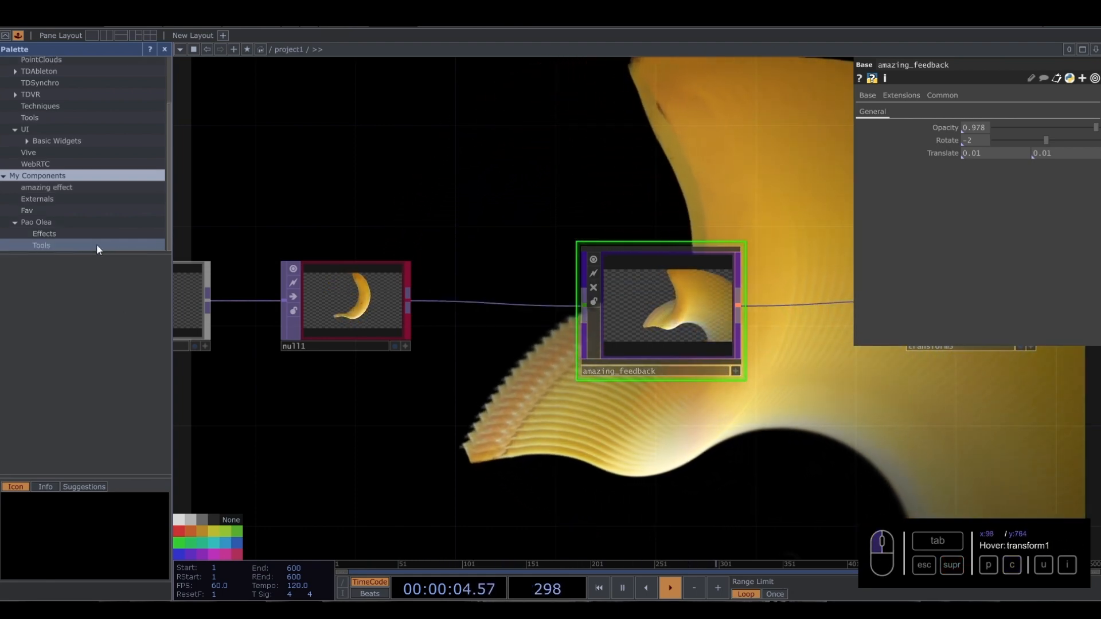
pyautogui.click(52, 187)
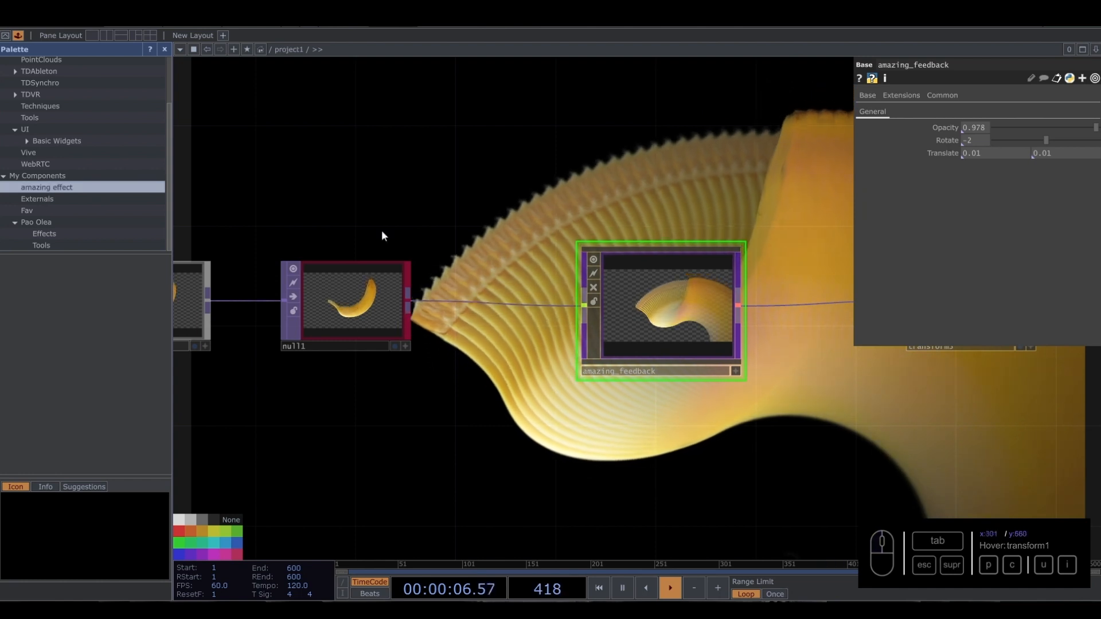
pyautogui.moveTo(612, 294); pyautogui.dragTo(63, 319)
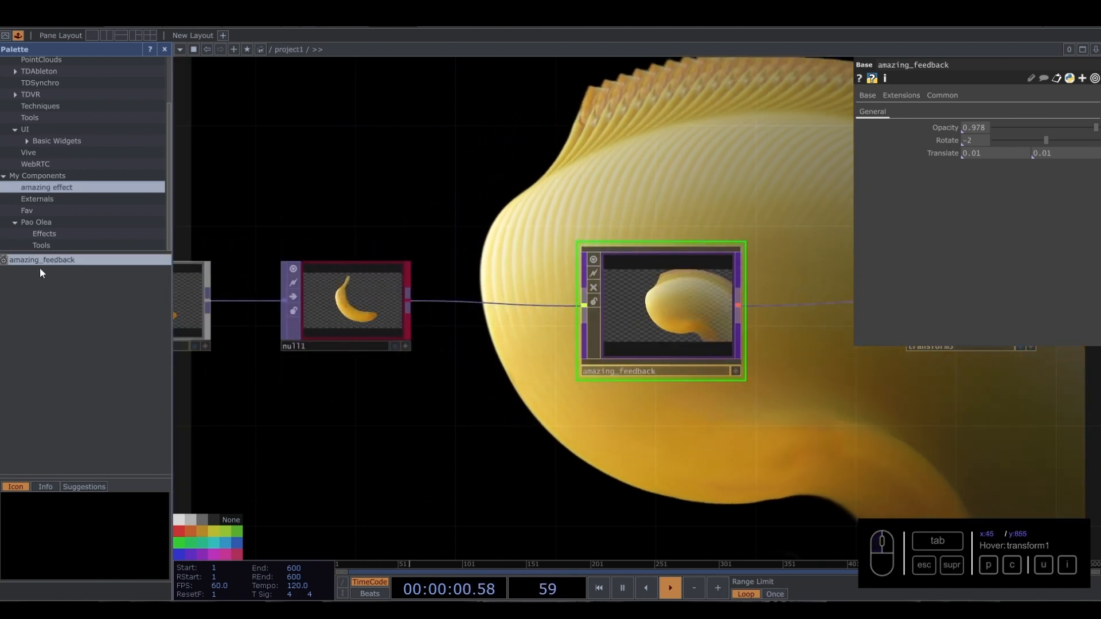
# Step: Place the saved amazing_feedback below the original with null1 as input, wire it into transform3 in the original's place, and close the Palette
pyautogui.scroll(-5, 221, 246)
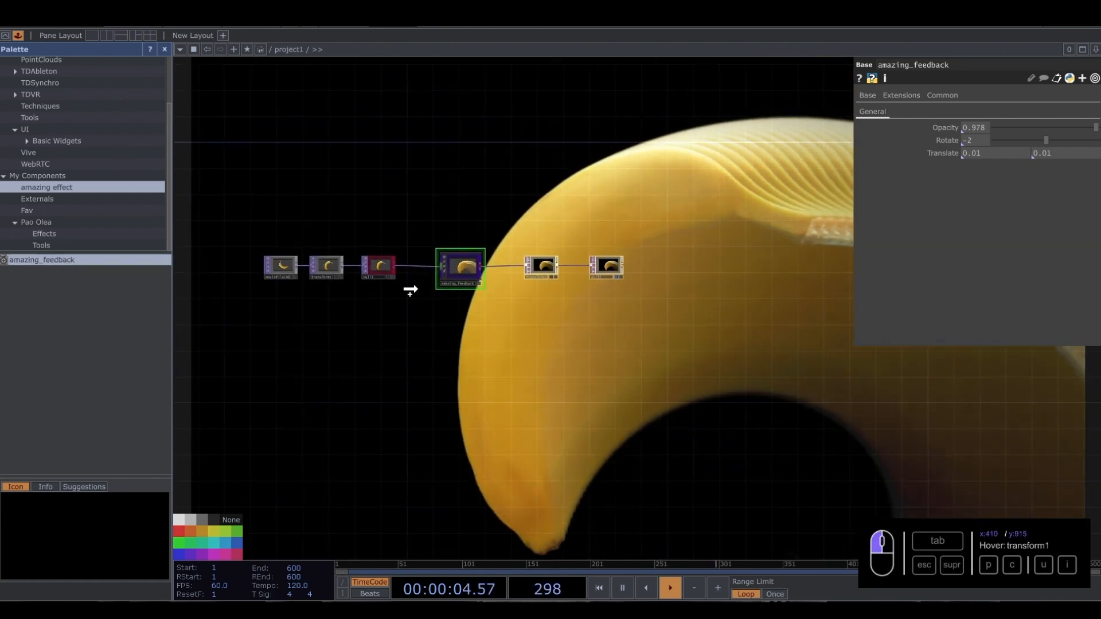
pyautogui.click(439, 309)
pyautogui.scroll(5, 452, 313)
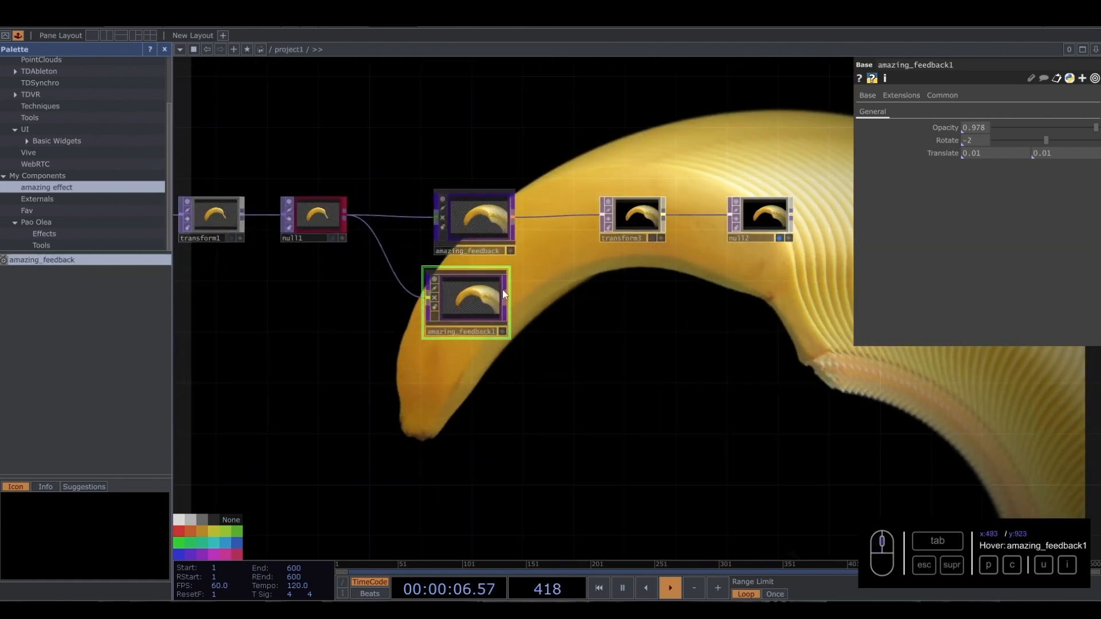
pyautogui.moveTo(505, 297); pyautogui.dragTo(600, 216)
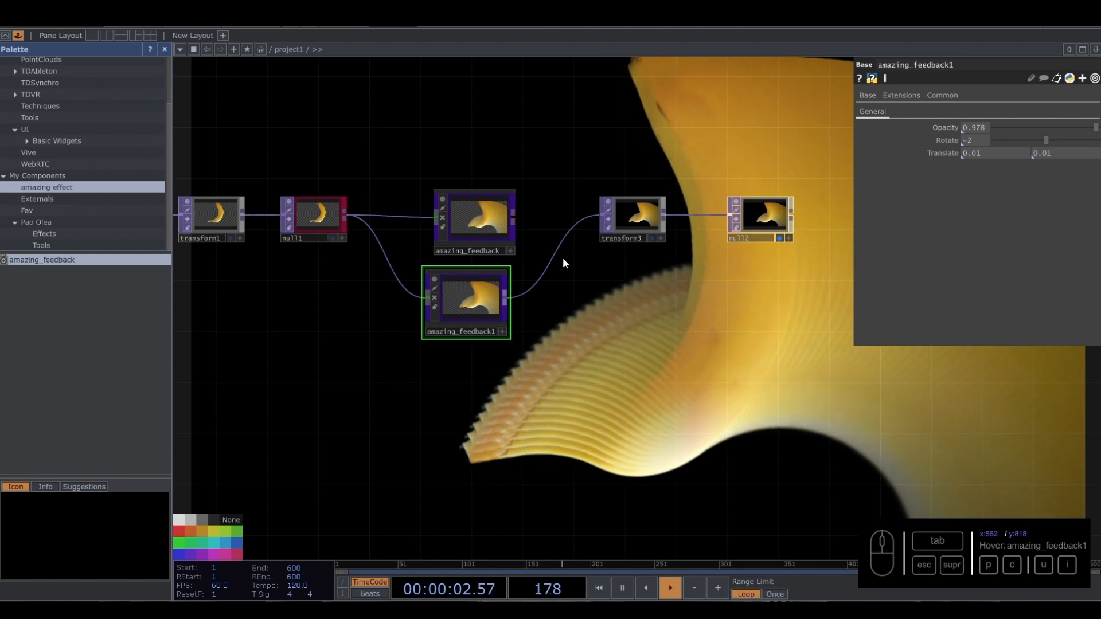
pyautogui.click(165, 49)
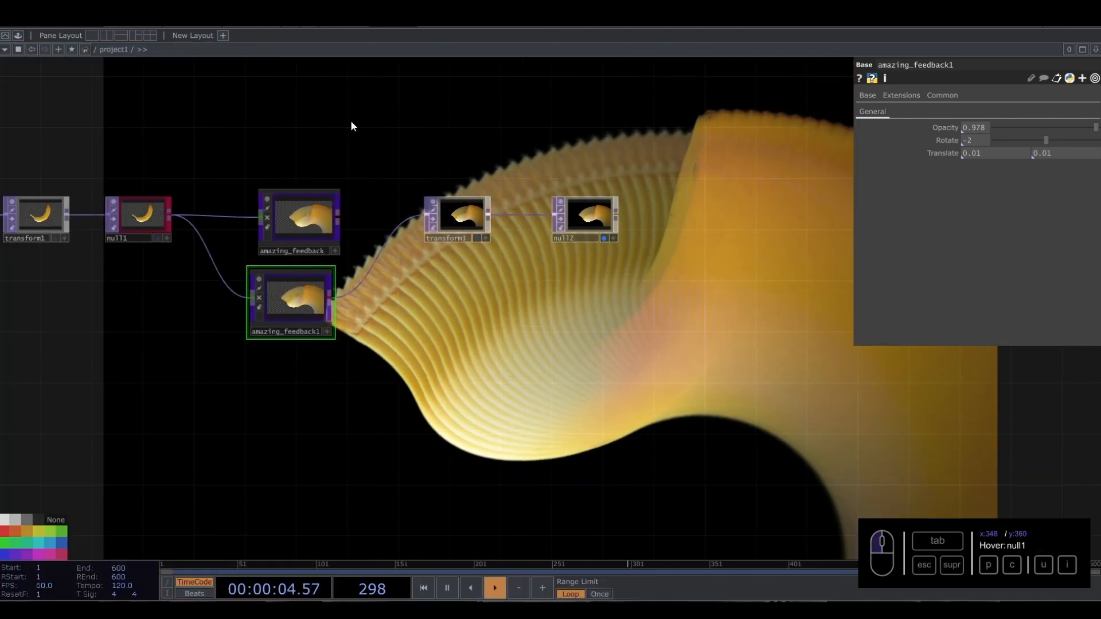
# Step: Line up the original amazing_feedback node directly above its new copy
pyautogui.moveTo(352, 125); pyautogui.dragTo(474, 211)
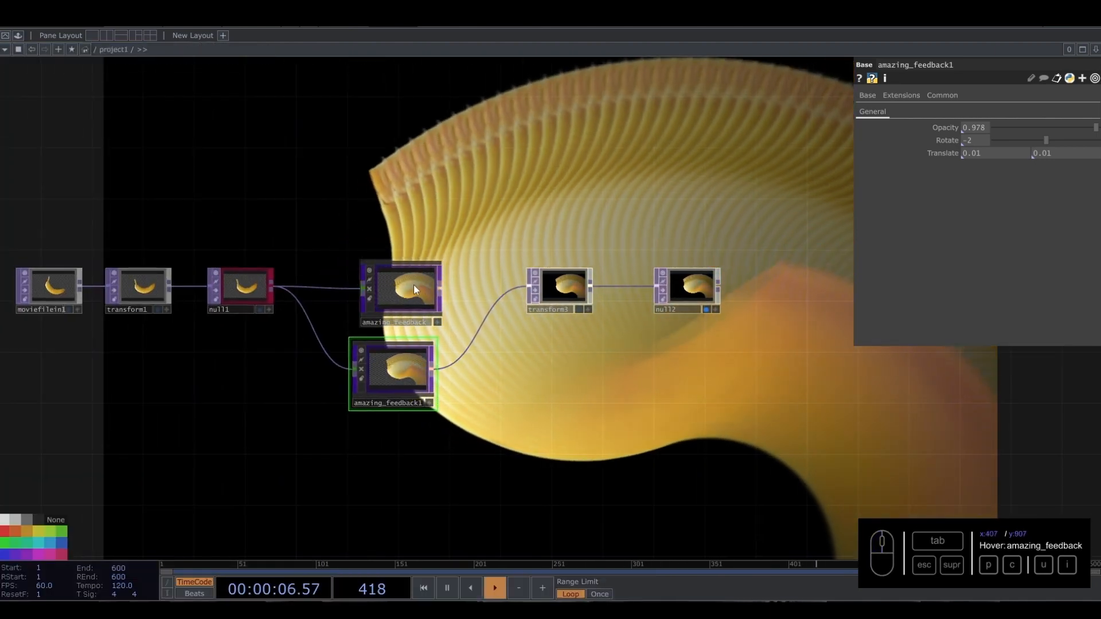
pyautogui.moveTo(414, 285); pyautogui.dragTo(404, 271)
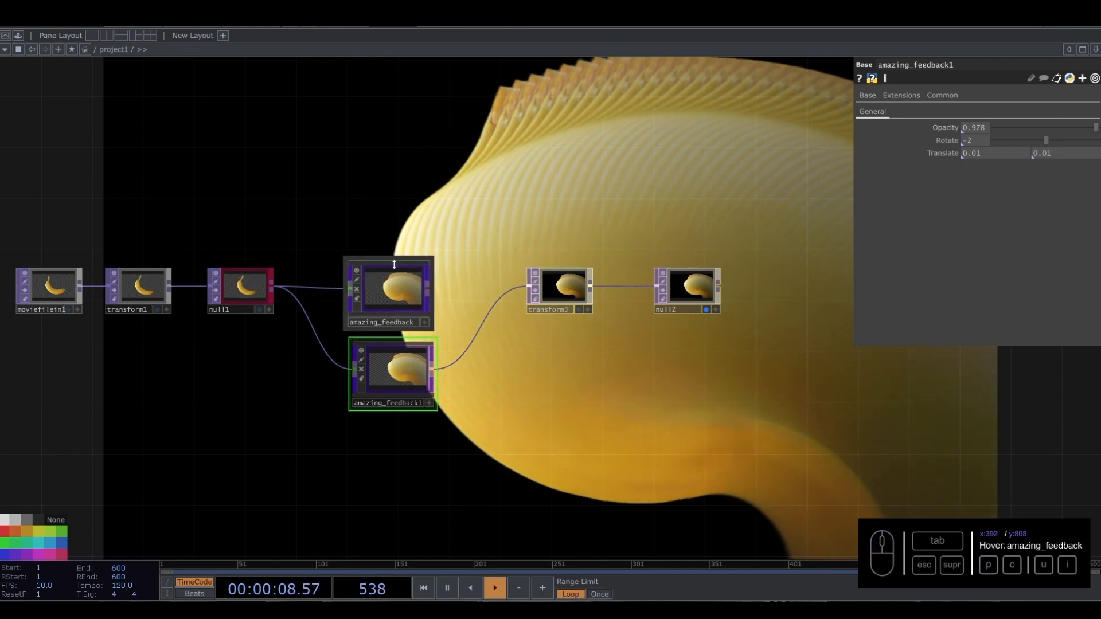
pyautogui.moveTo(367, 202); pyautogui.dragTo(420, 191)
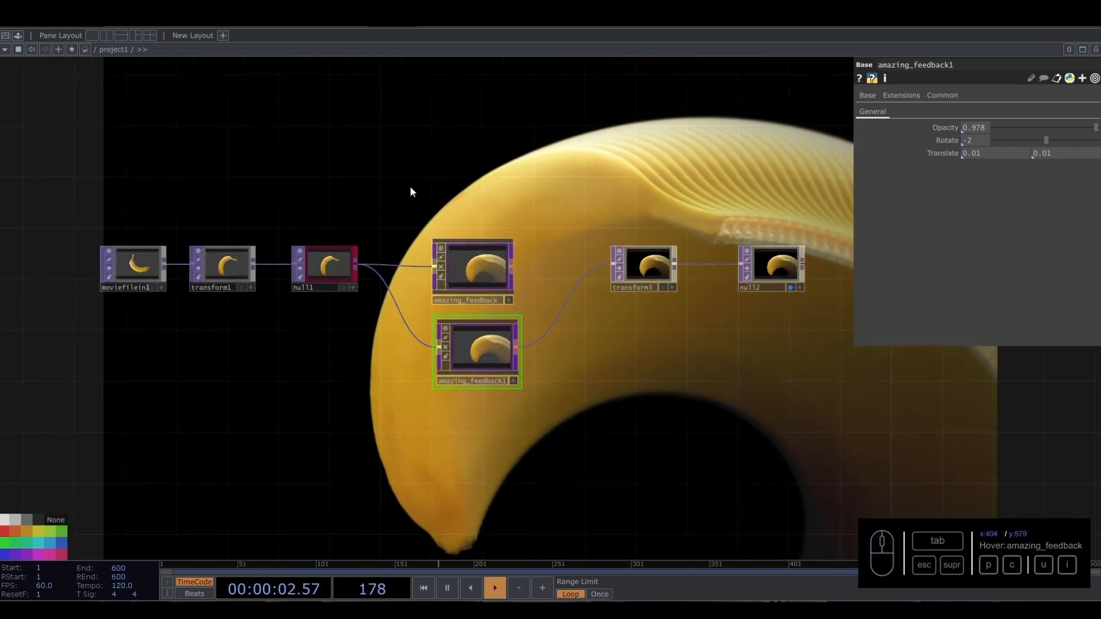